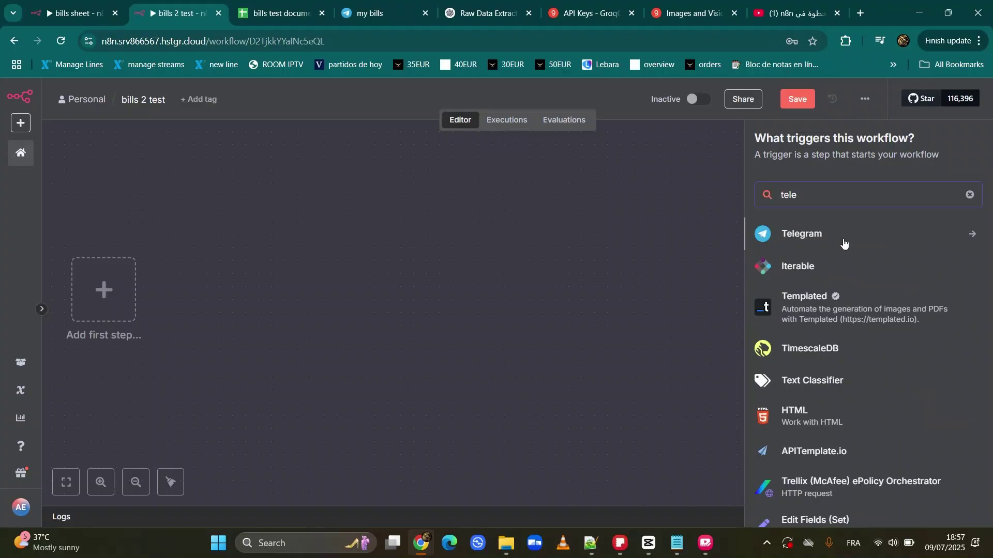
Add a Telegram On message trigger using the bills test credential, and review that credential's connection settings.
left_click(843, 234)
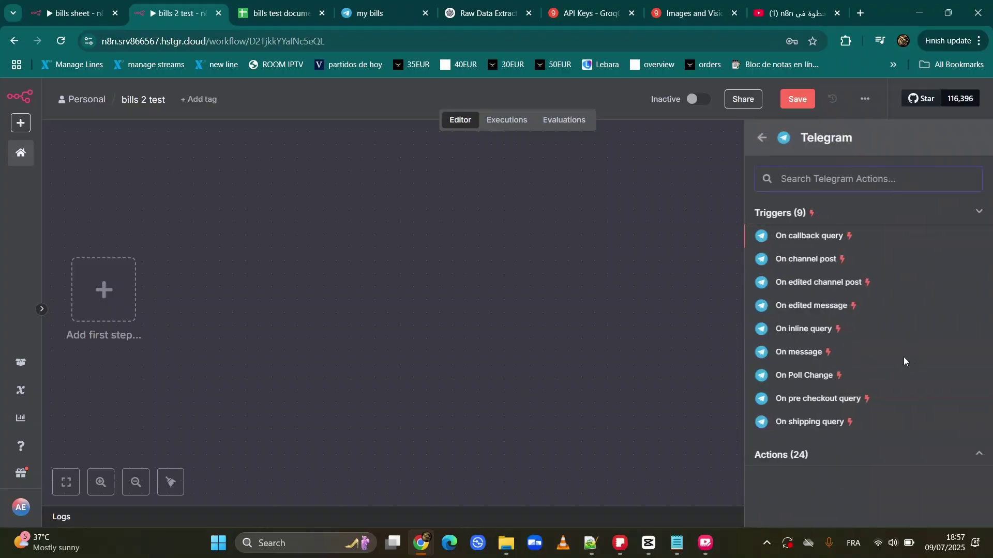
left_click(804, 355)
left_click(296, 206)
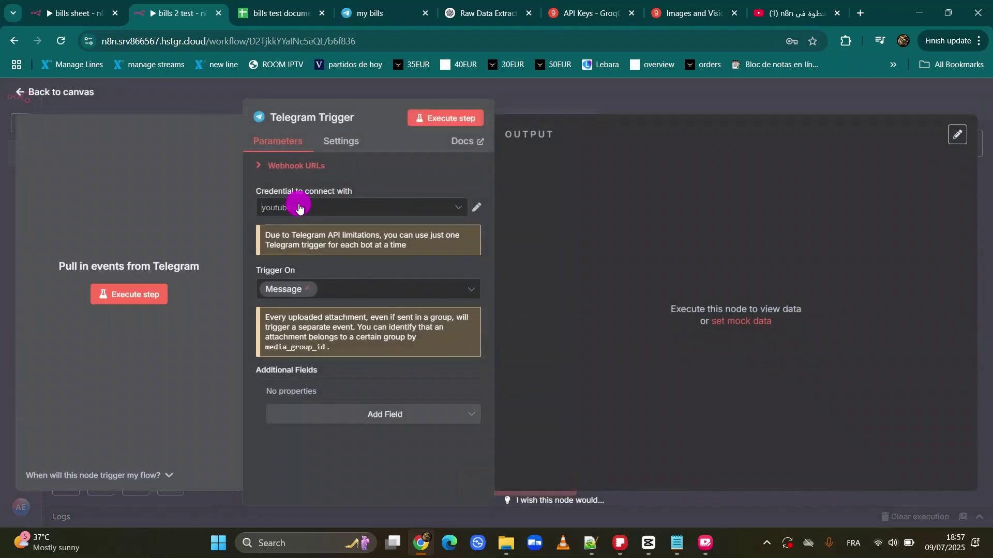
scroll(331, 288, "up", 3)
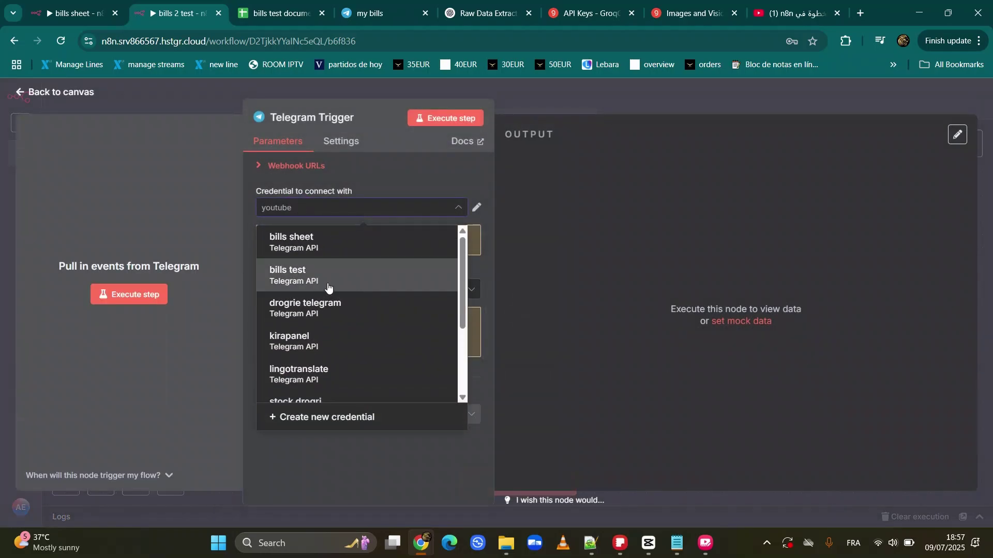
left_click(327, 280)
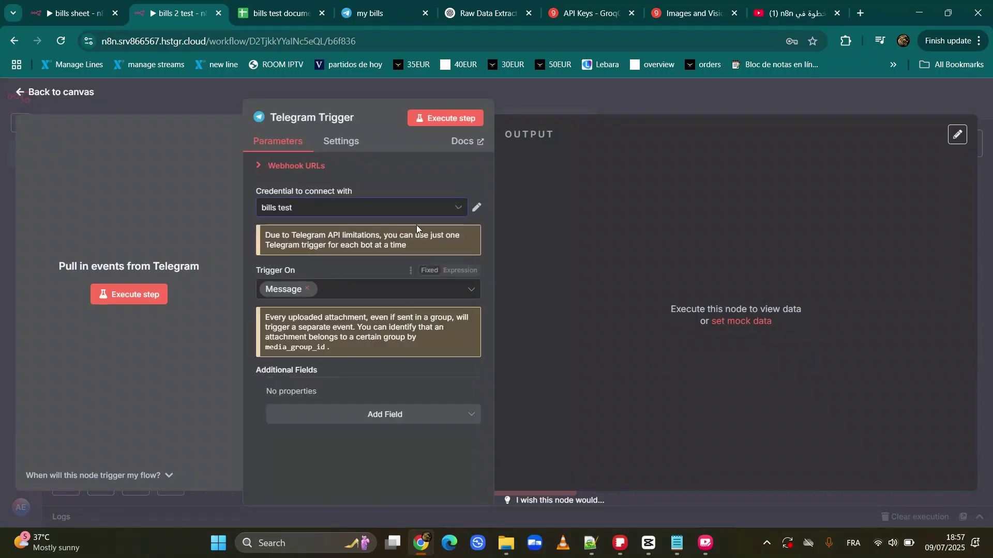
left_click(477, 207)
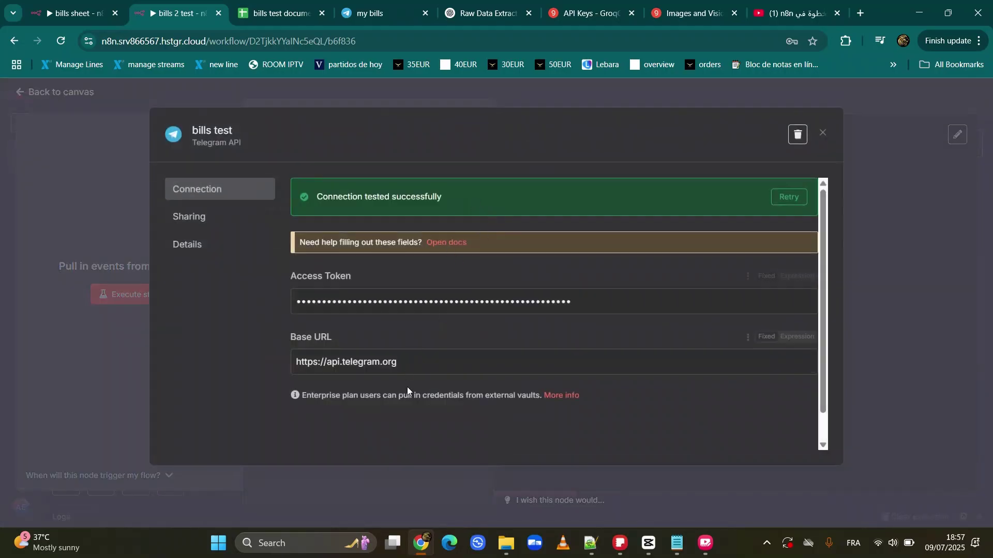
left_click(385, 92)
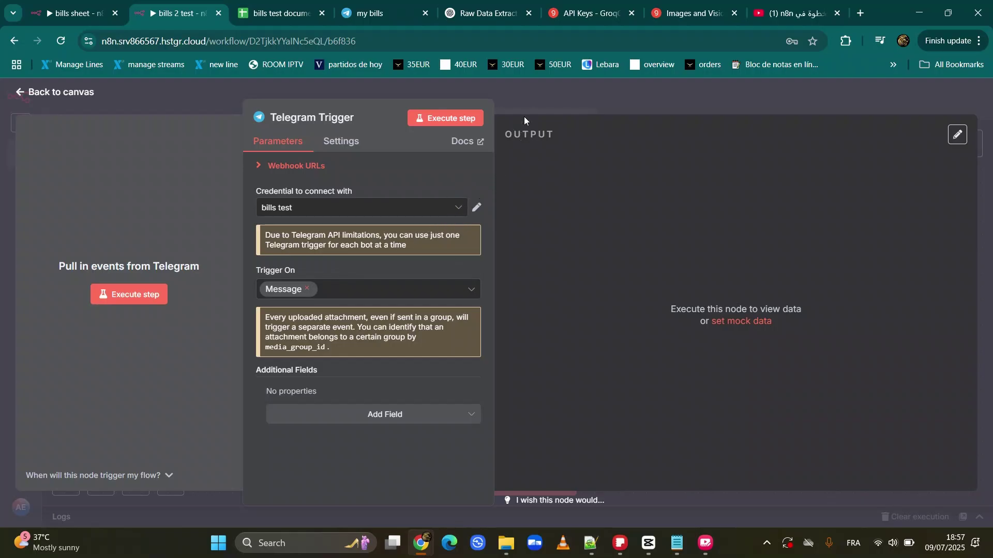
left_click(540, 100)
Add a Switch node connected after the Telegram Trigger.
left_click_drag(492, 310, 170, 297)
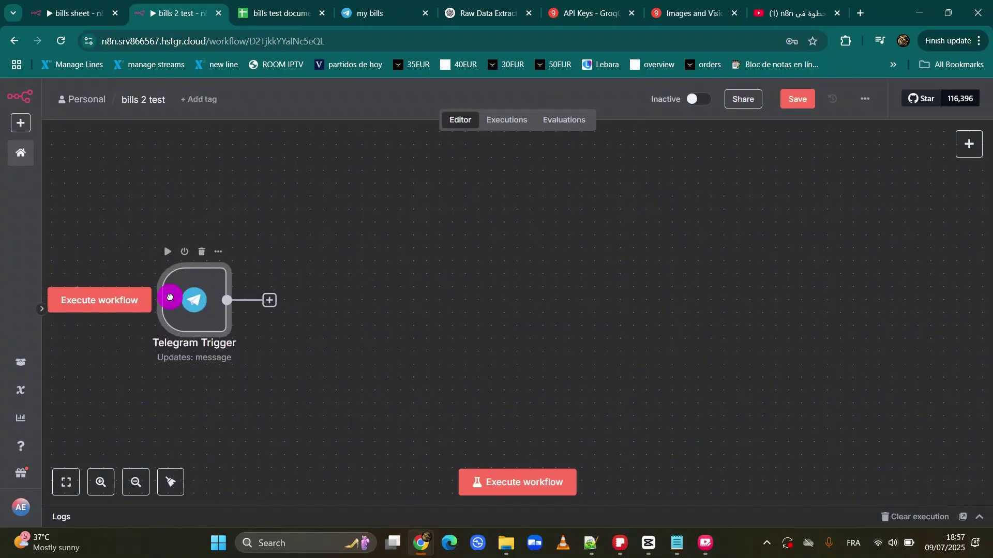
left_click(274, 302)
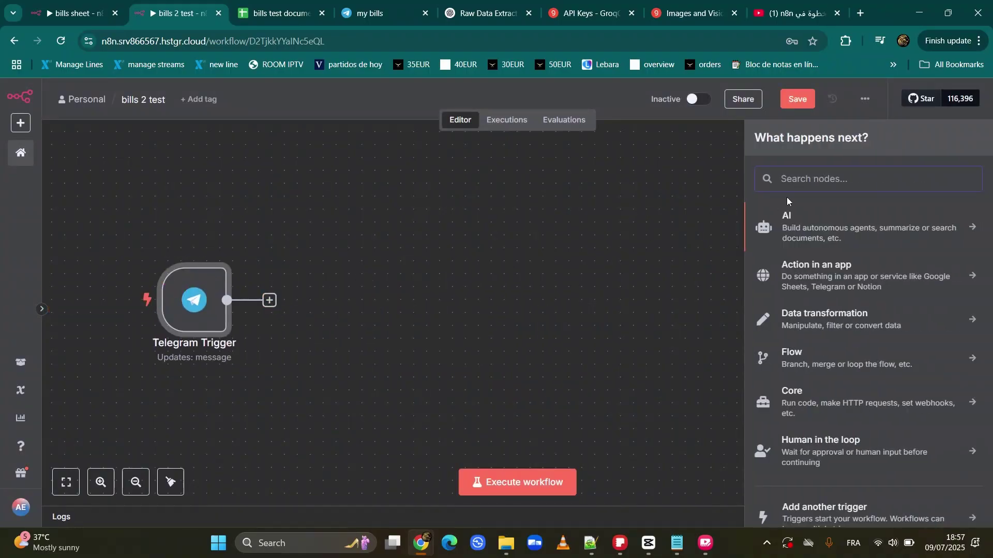
type("swi")
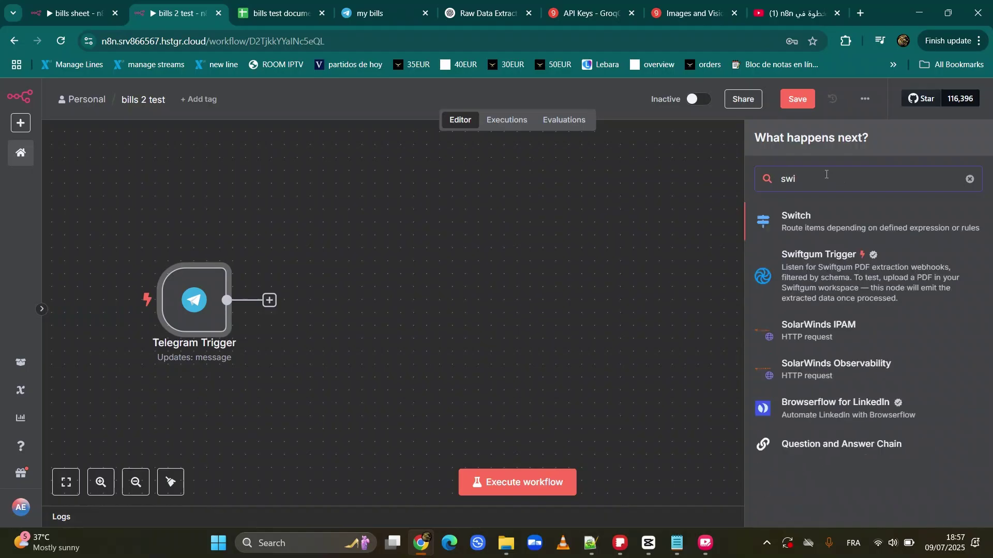
left_click(843, 216)
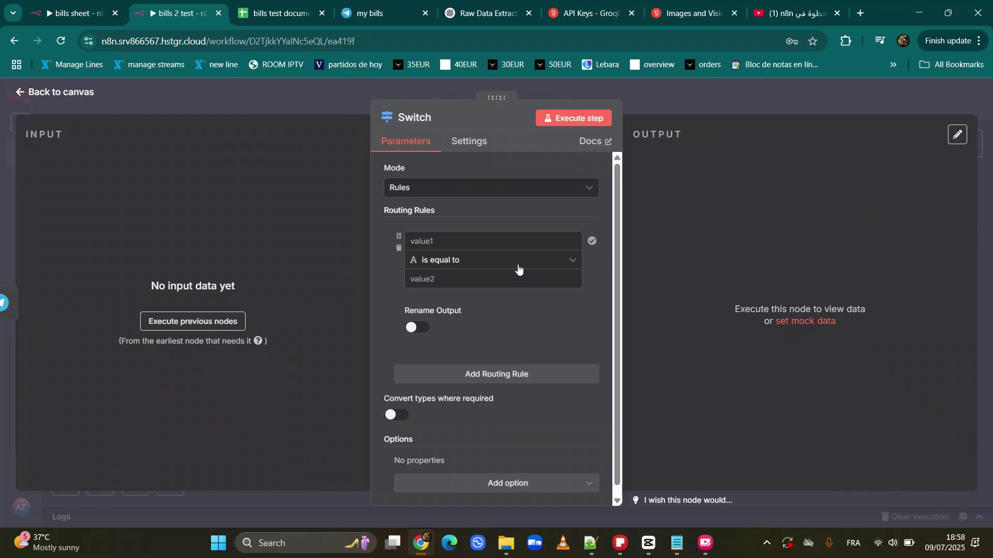
Execute the Switch step to fetch the Telegram message, and check the sent file in the my bills chat in Telegram Web.
left_click(583, 124)
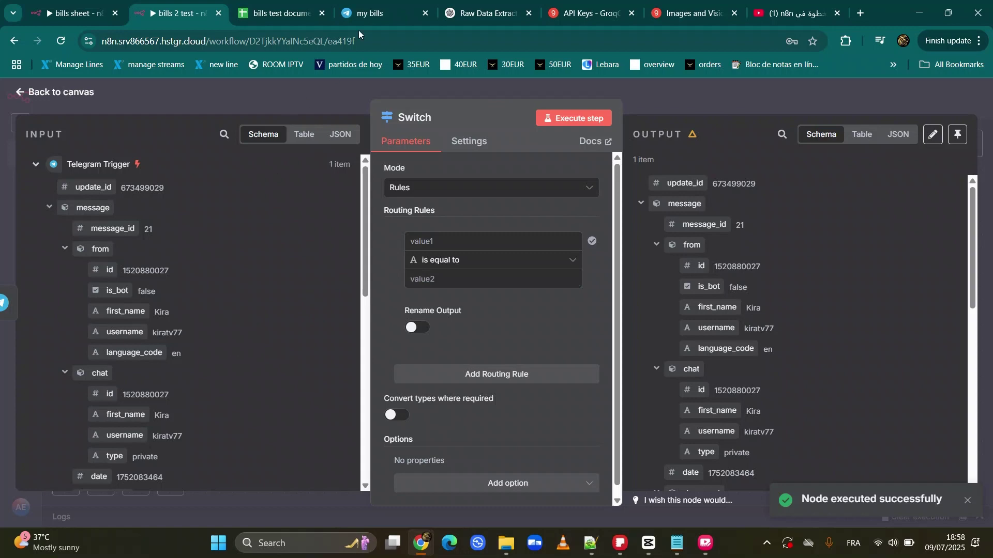
left_click(365, 14)
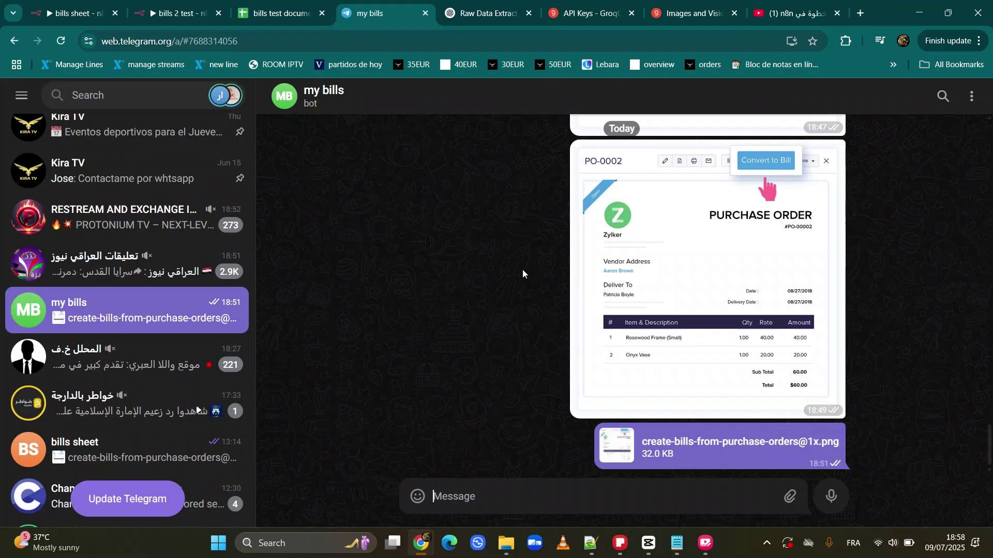
left_click(173, 12)
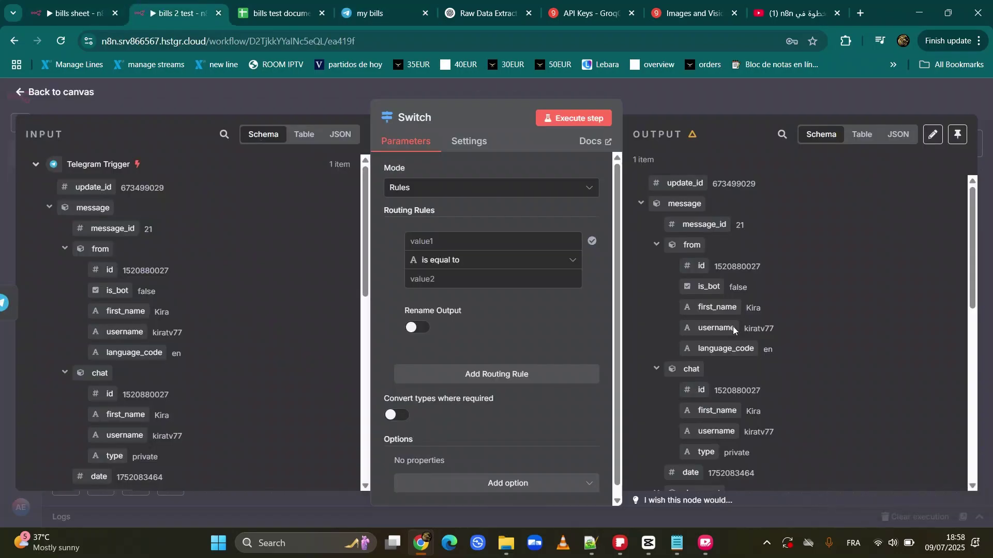
Set the routing rule to check that the incoming message's document file_id, {{ $json.message.document.file_id }}, exists.
scroll(287, 271, "down", 3)
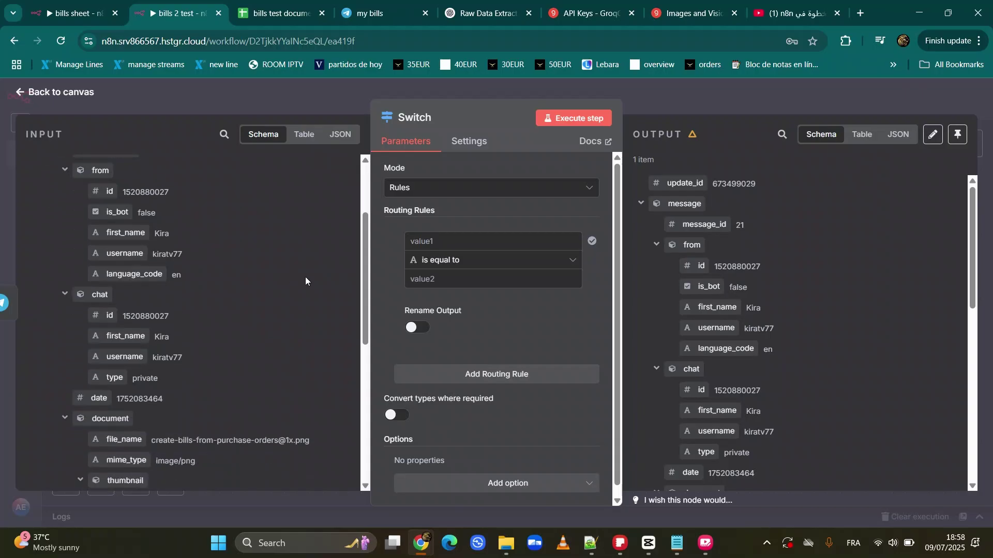
scroll(305, 282, "down", 10)
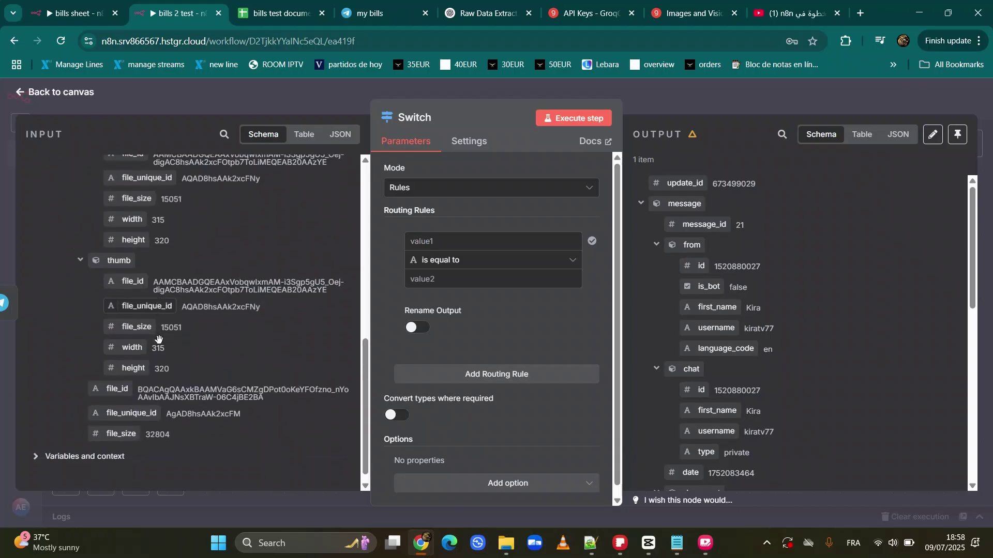
scroll(158, 338, "down", 1)
scroll(162, 373, "up", 7)
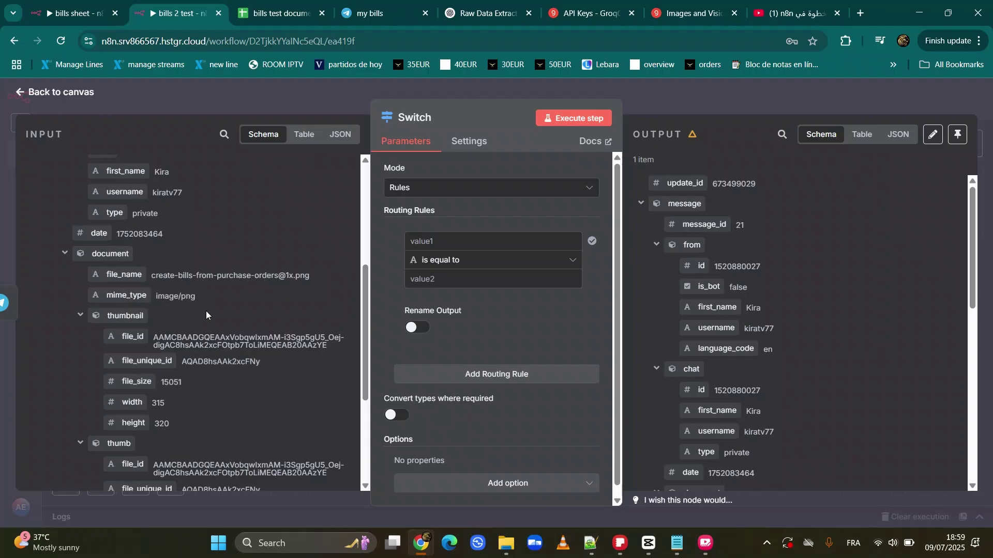
scroll(207, 311, "down", 1)
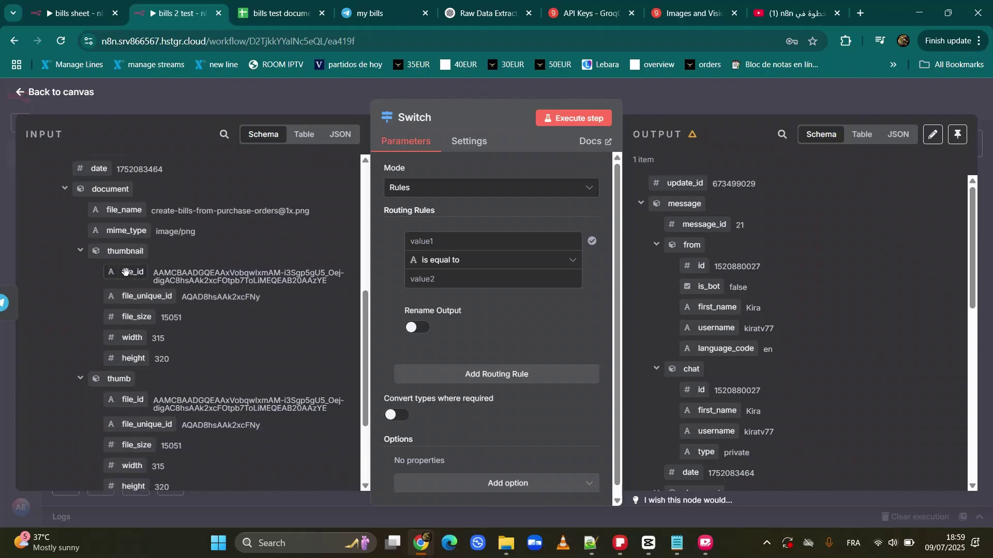
scroll(159, 412, "down", 2)
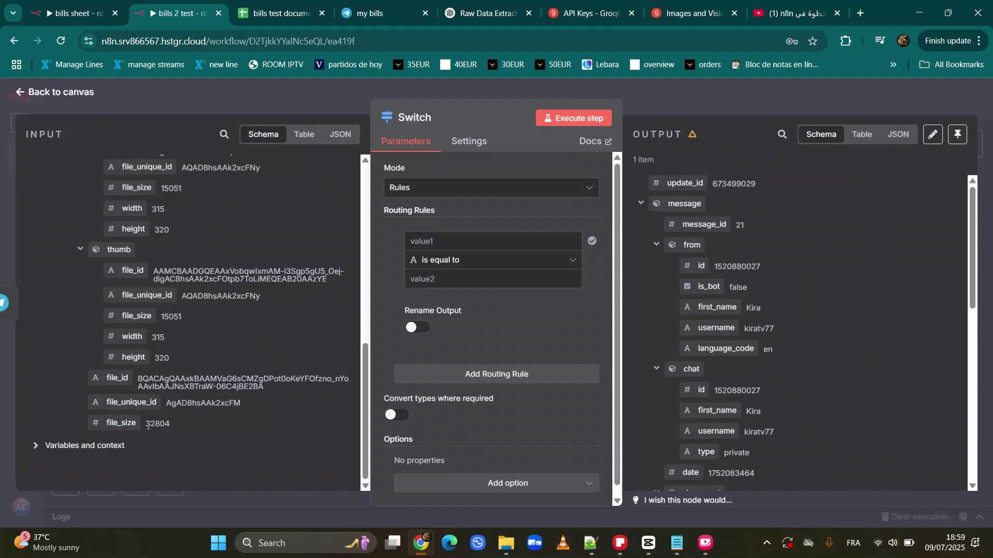
left_click_drag(114, 377, 451, 245)
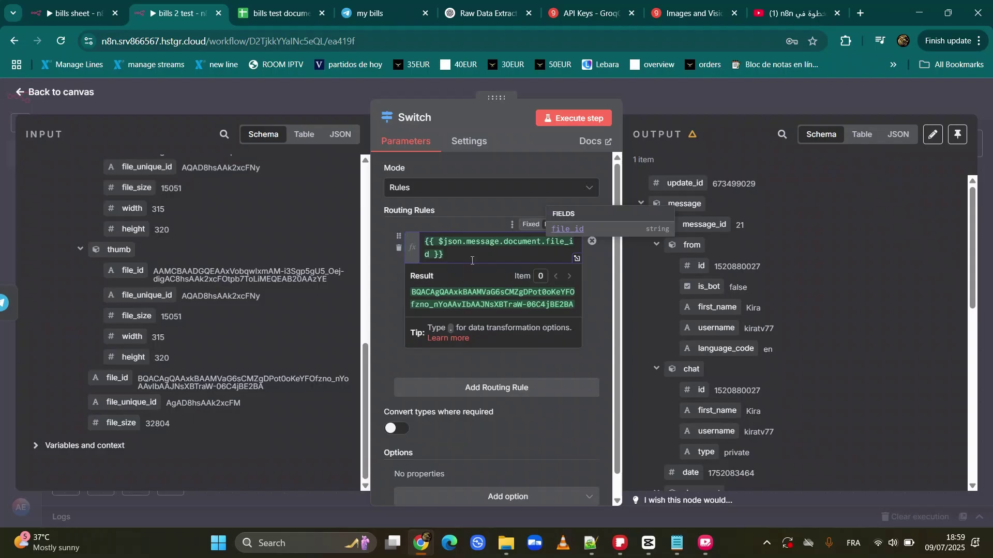
left_click(377, 280)
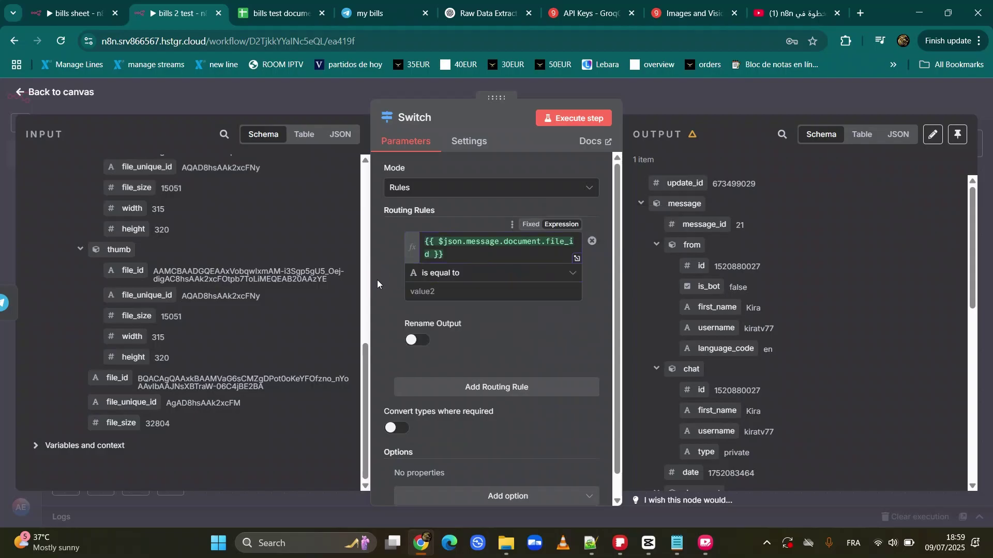
left_click(463, 281)
mouse_move(445, 303)
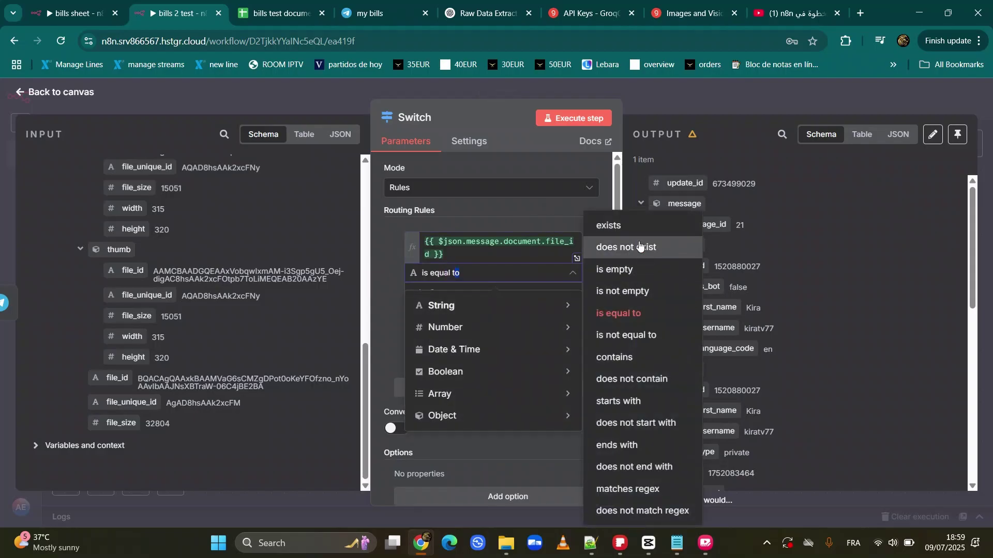
left_click(610, 224)
Enable output renaming for the routing rule and name the output "iamge".
left_click(417, 321)
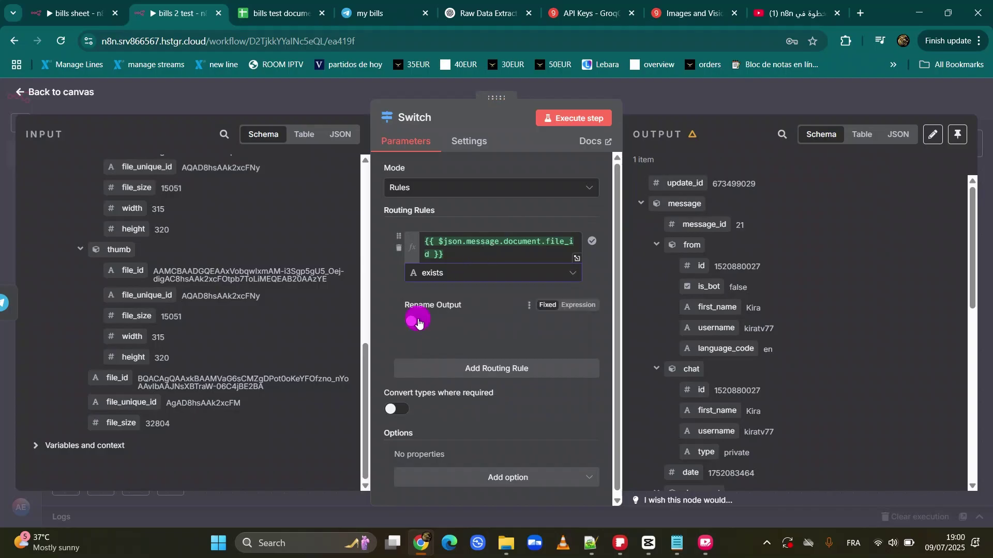
left_click(470, 362)
type("iamge")
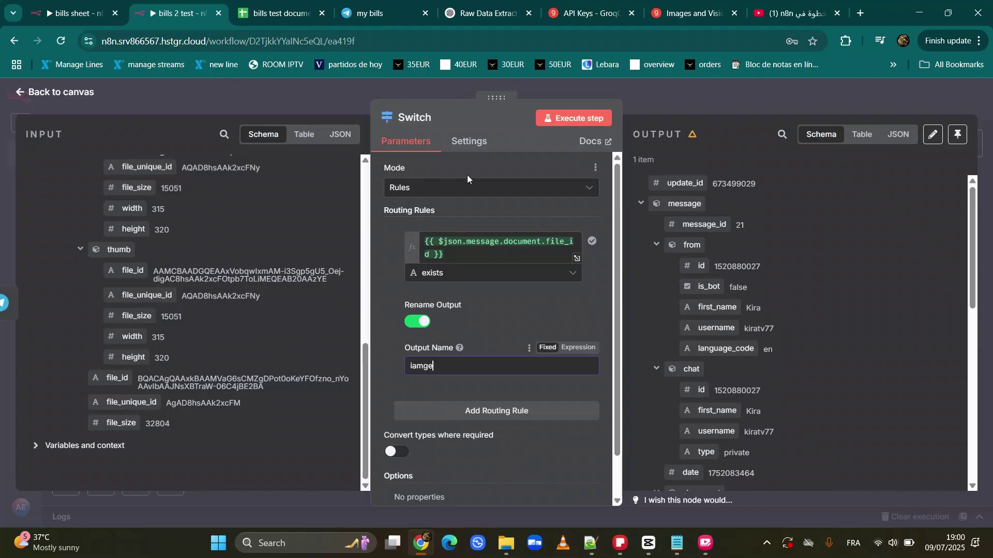
Execute the Switch step to test the routing rule, and return to the workflow canvas.
left_click(562, 120)
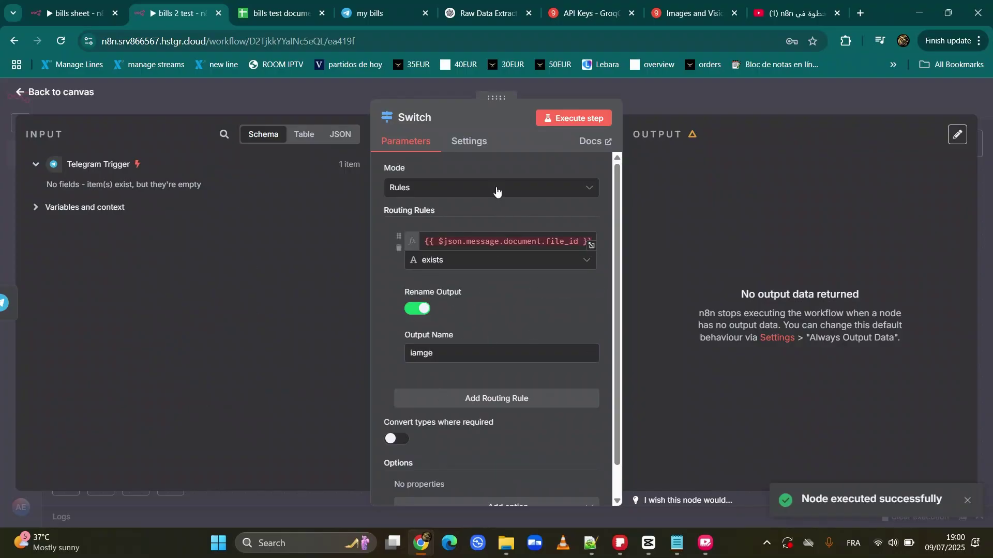
left_click(569, 122)
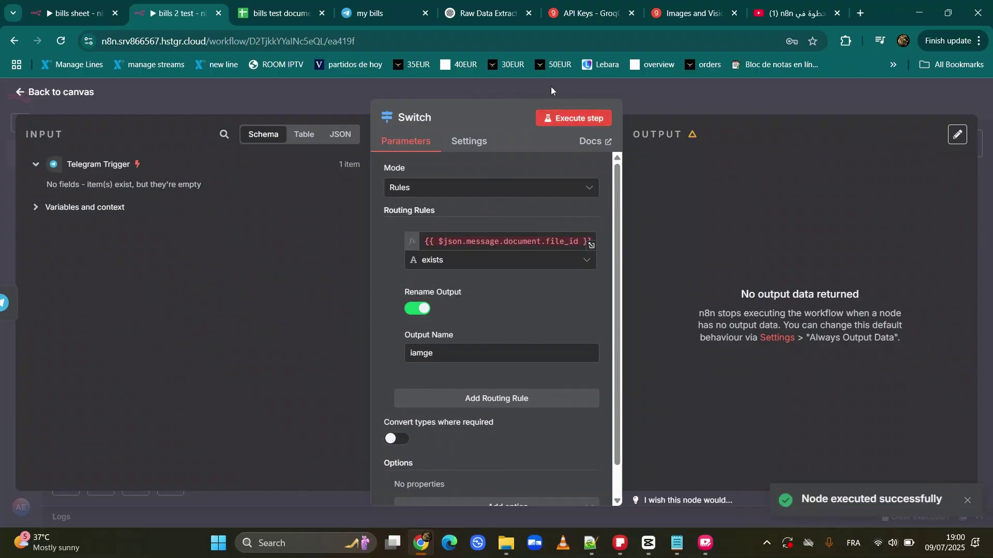
left_click(551, 86)
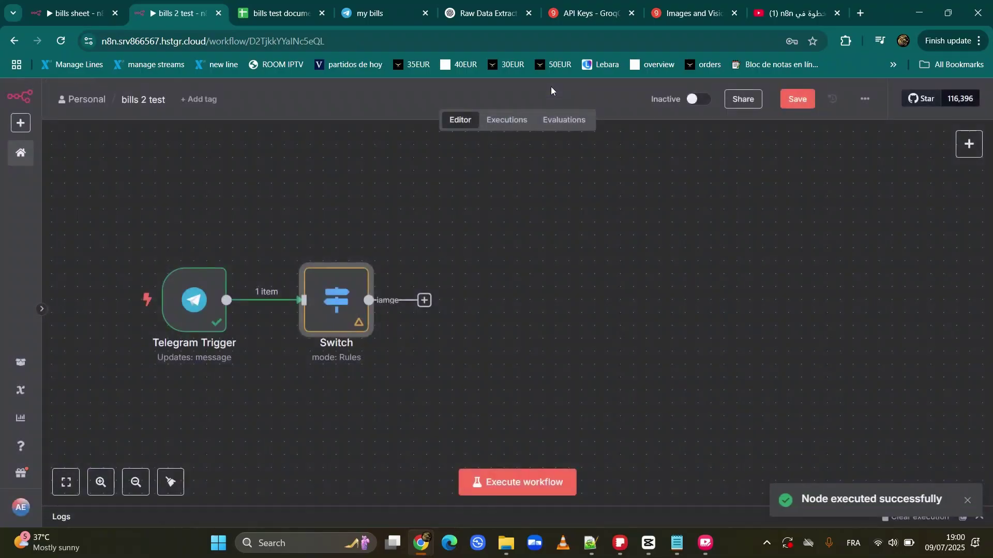
Execute the workflow and send create-bills-from-purchase-orders@1x as a photo to the my bills bot in Telegram Web.
left_click(491, 482)
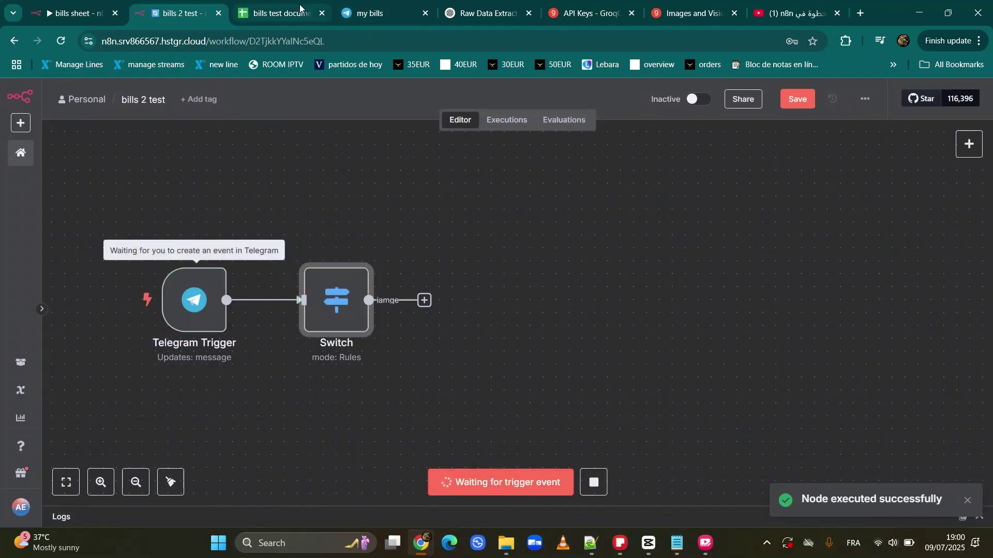
left_click(369, 13)
mouse_move(790, 501)
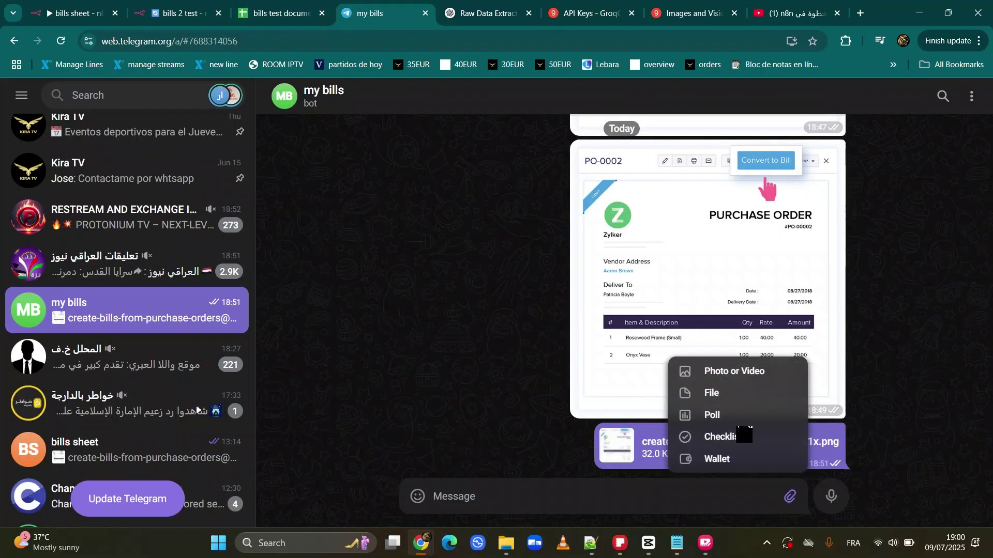
left_click(729, 371)
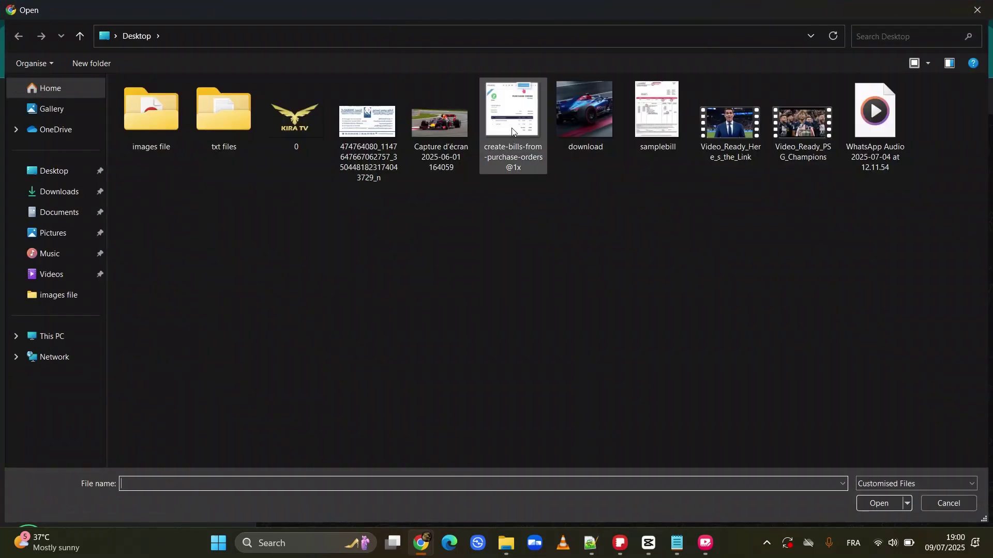
double_click(511, 115)
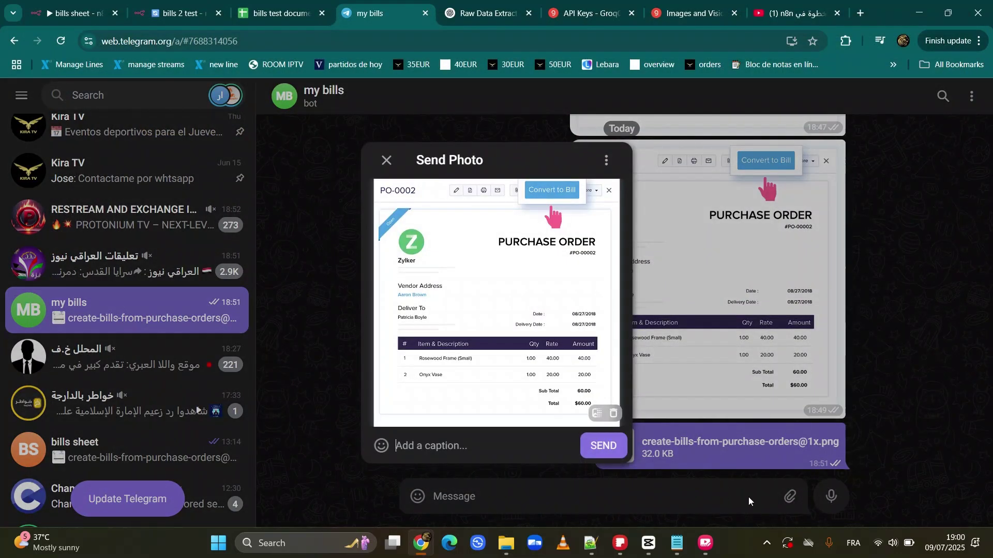
left_click(603, 447)
left_click(190, 4)
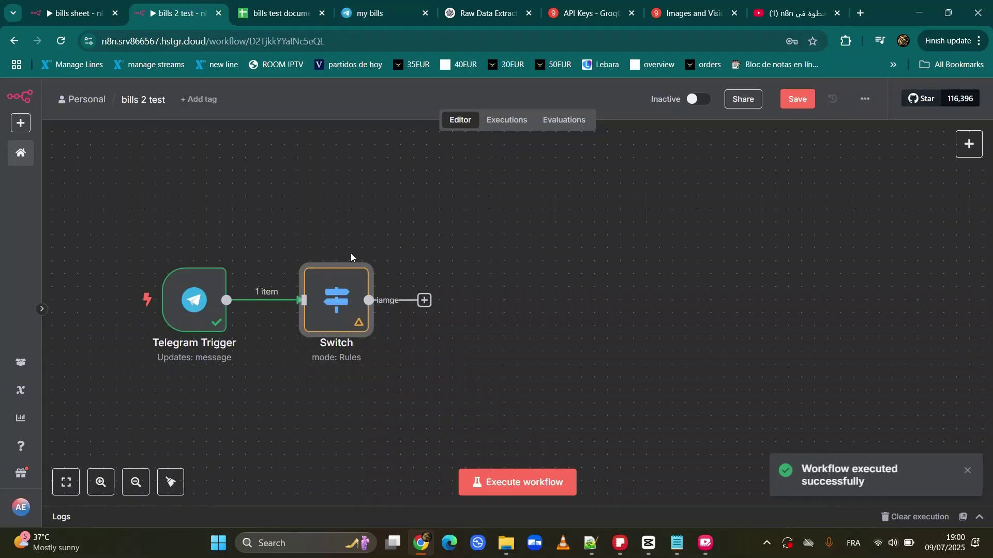
Replace the Switch rule's first value with the file_id of photo[3], {{ $json.message.photo[3].file_id }}.
double_click(321, 309)
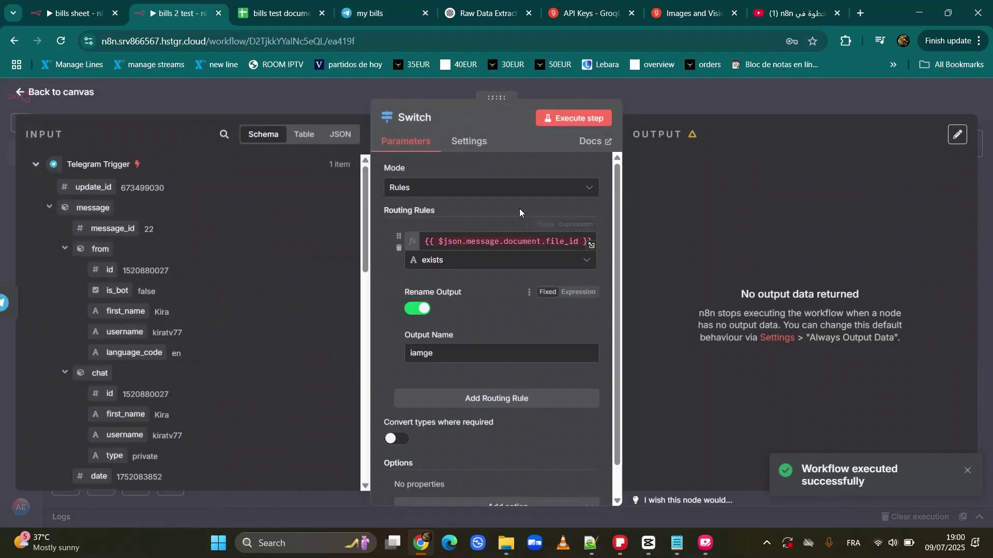
scroll(217, 342, "down", 1)
scroll(217, 343, "down", 10)
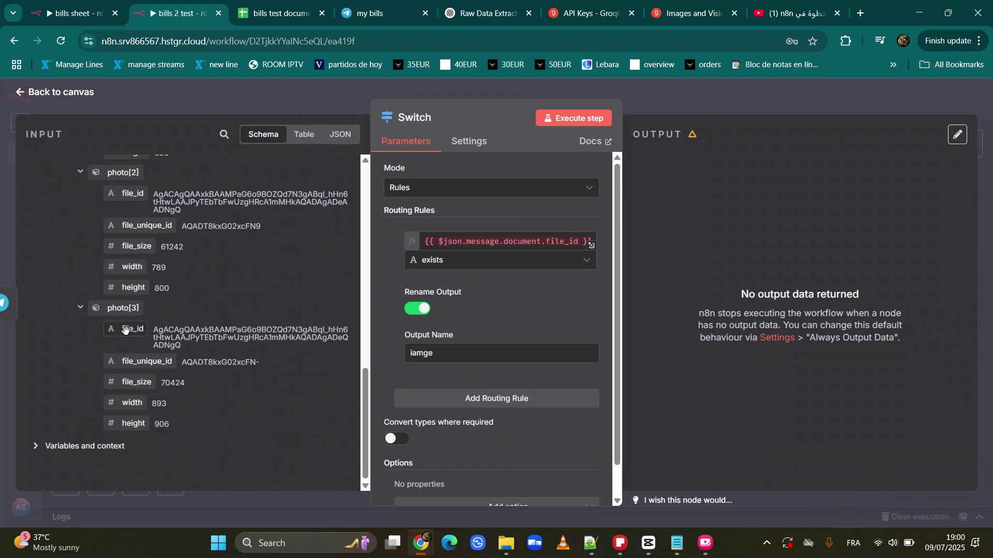
left_click(490, 240)
key("ctrl+a")
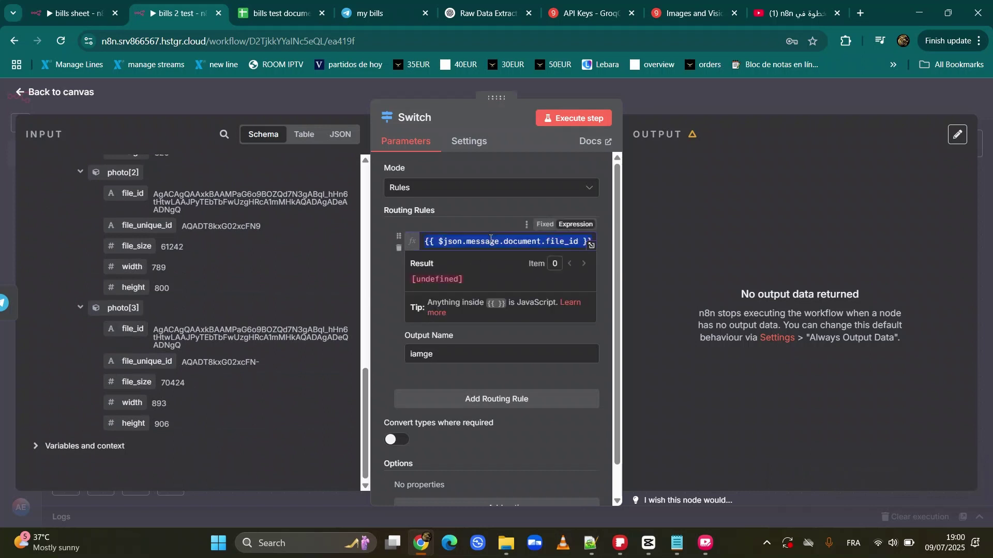
key("BackSpace")
left_click_drag(131, 332, 464, 246)
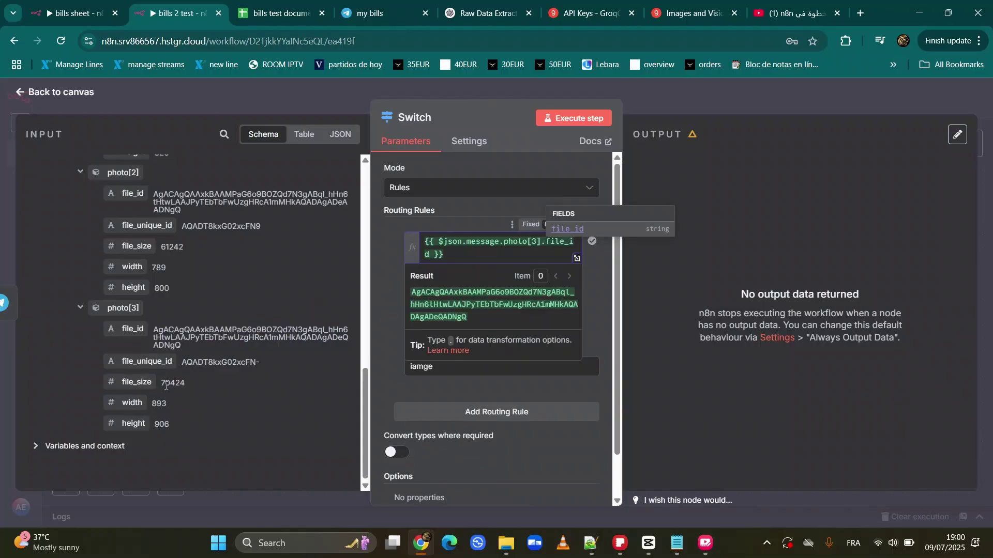
Execute the Switch step with the photo[3] file_id rule, inspect its output, and return to the workflow canvas.
left_click(558, 119)
scroll(797, 265, "down", 15)
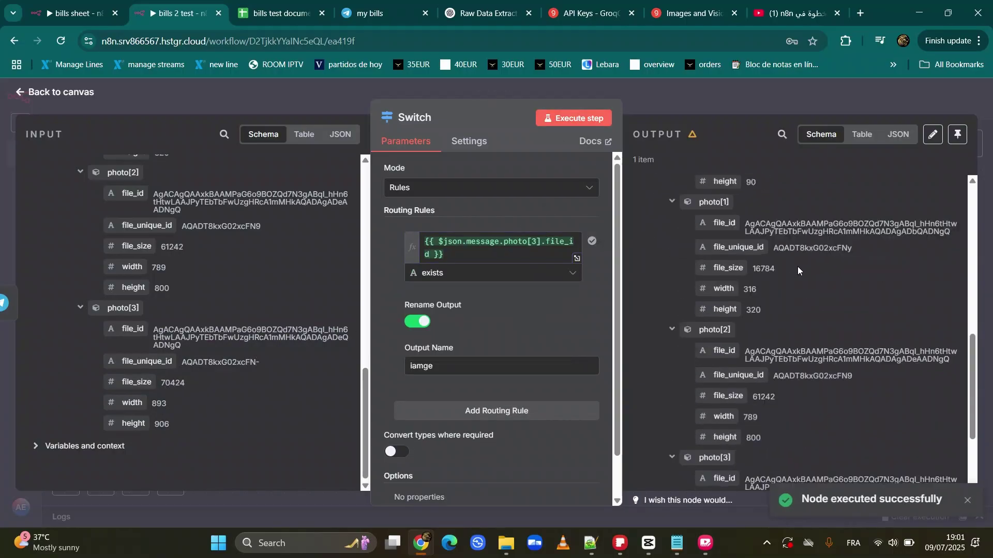
left_click(684, 105)
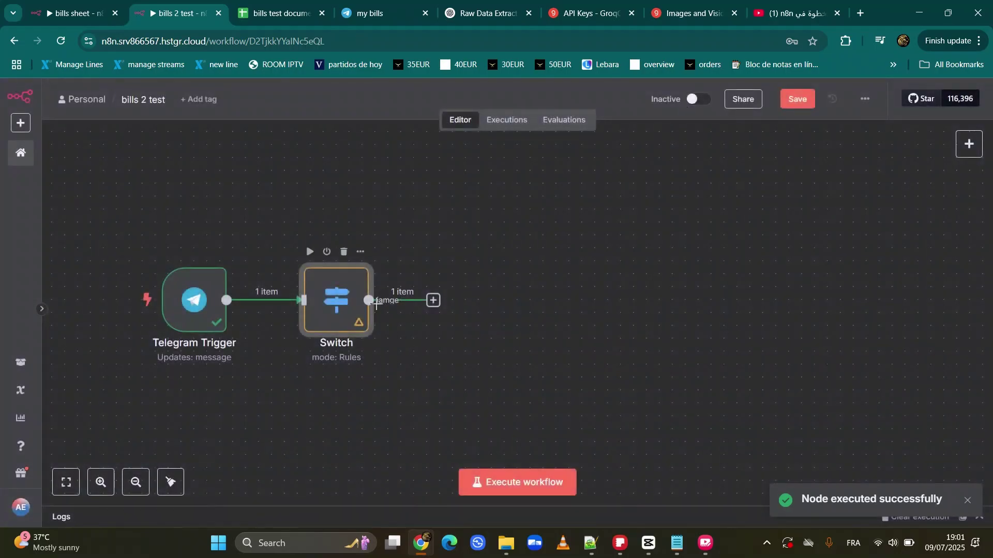
Add a Telegram node with the Get a file action to the Switch node's iamge output.
left_click(433, 301)
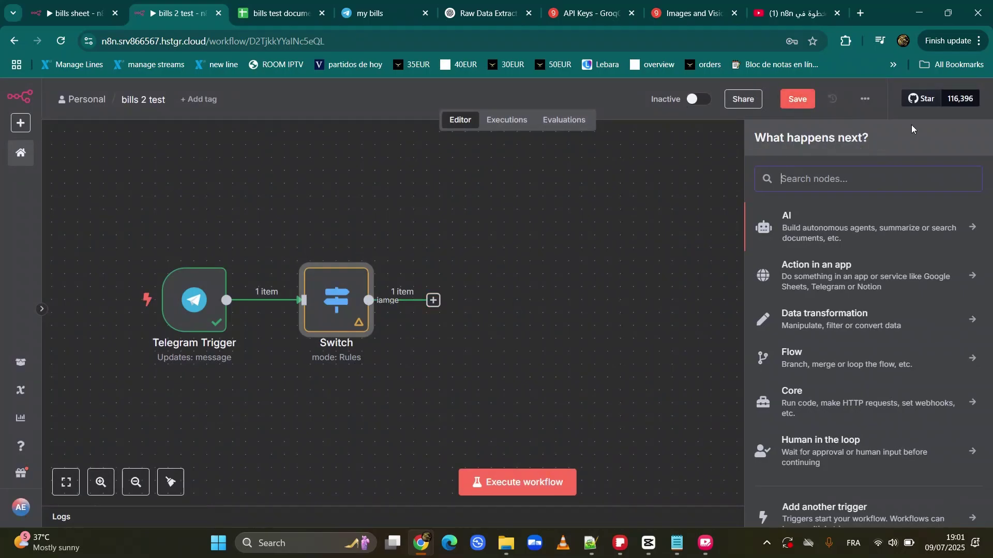
type("tel")
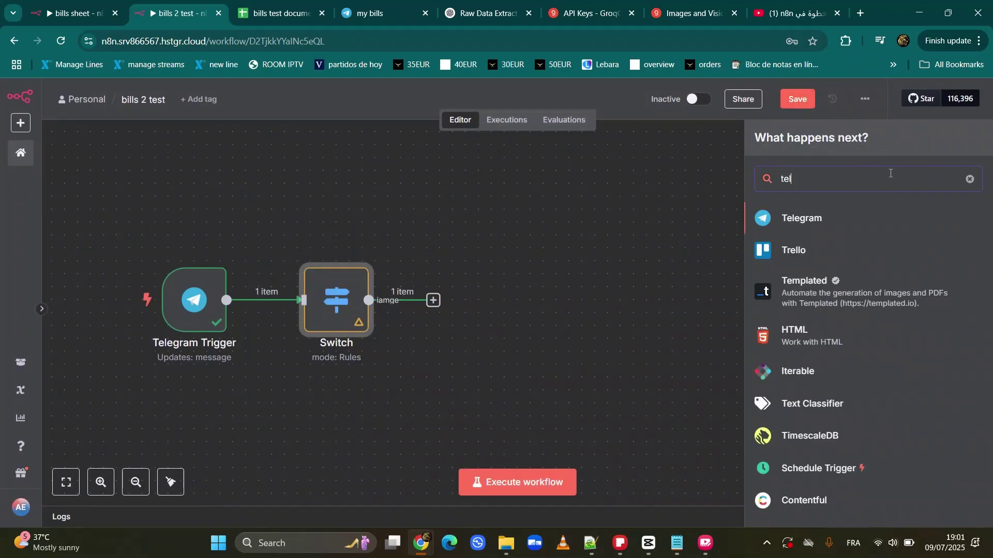
left_click(829, 219)
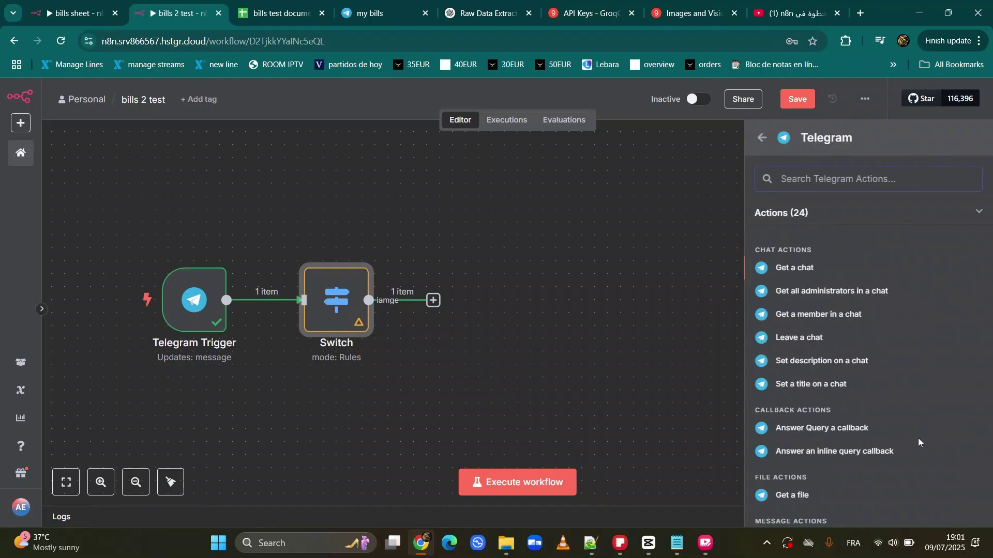
left_click(806, 495)
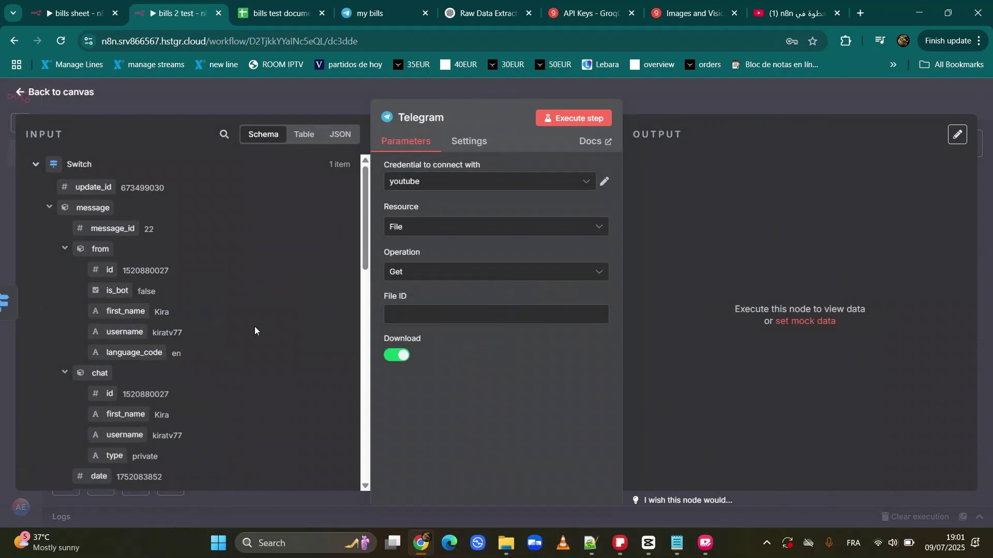
Set the Telegram node's credential to bills test, keeping the File resource and the Get operation.
left_click(417, 273)
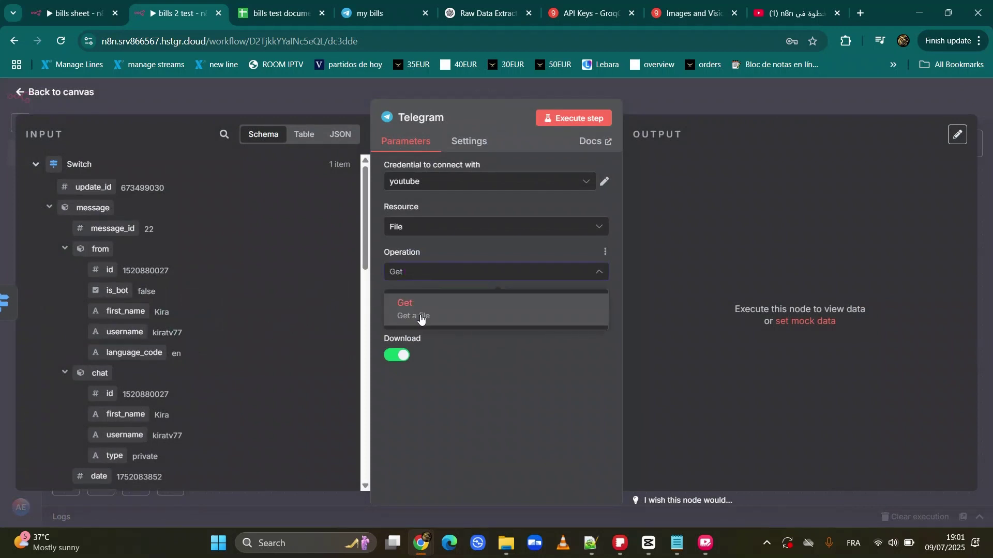
left_click(414, 308)
left_click(434, 181)
scroll(452, 218, "up", 3)
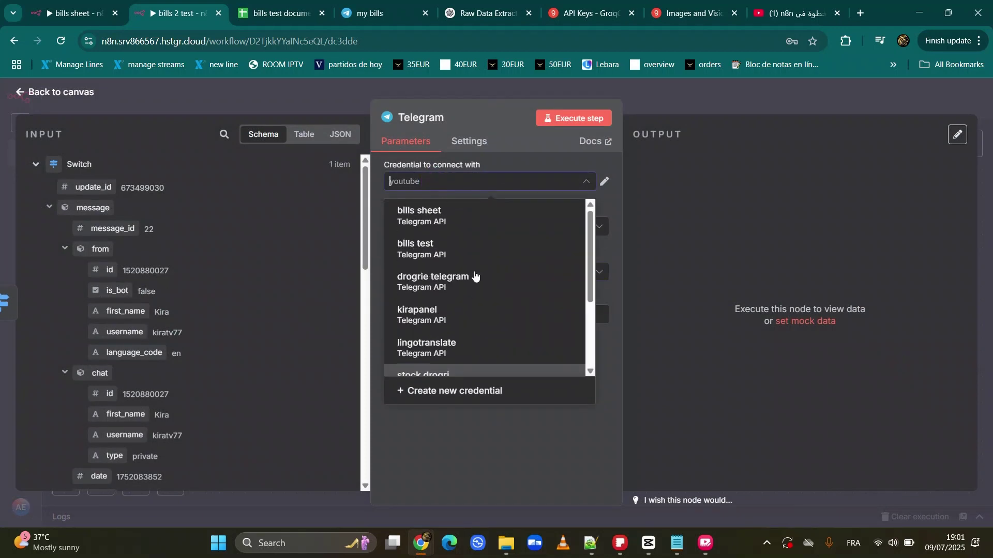
left_click(408, 249)
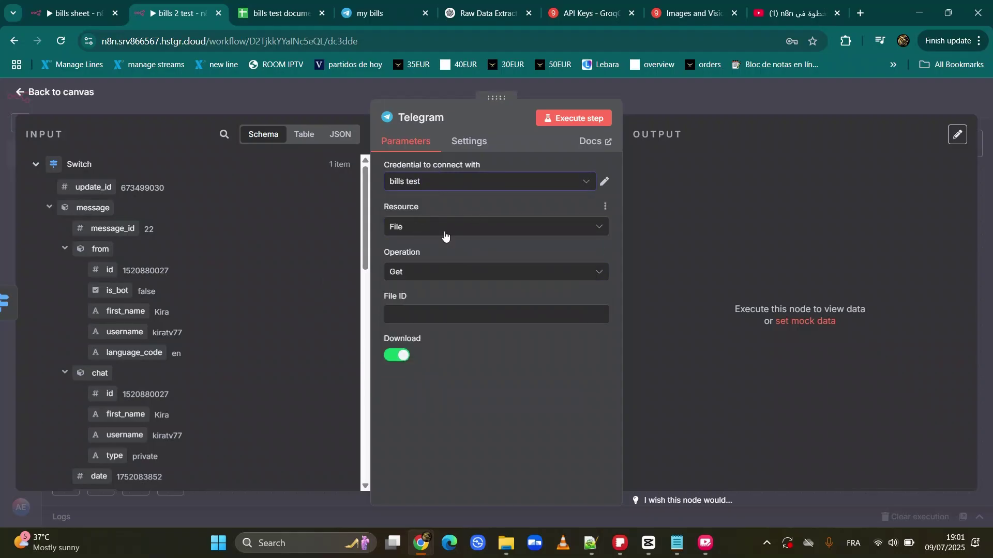
left_click(414, 272)
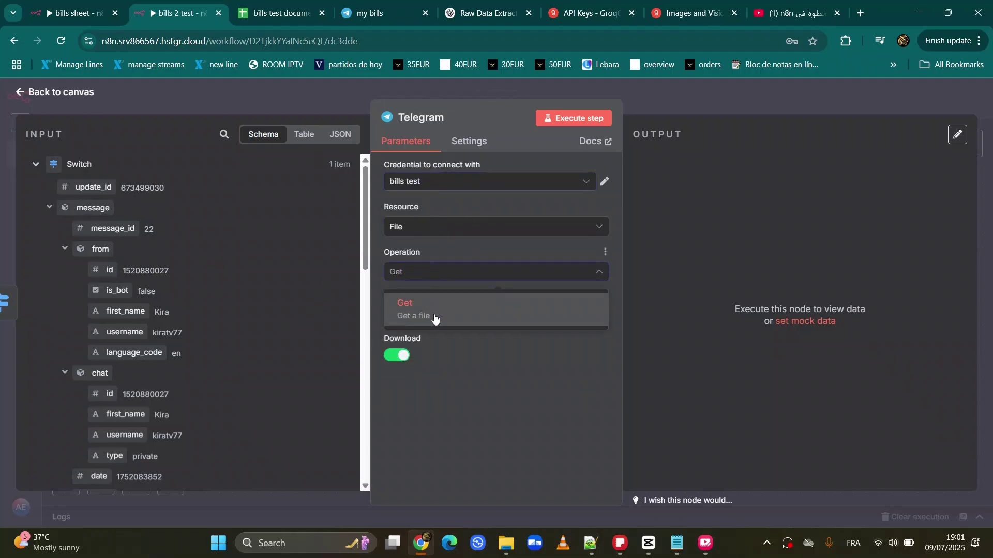
left_click(436, 320)
left_click(437, 274)
Map the Telegram node's File ID to the file_id of photo[3], {{ $json.message.photo[3].file_id }}.
left_click(441, 311)
left_click(441, 312)
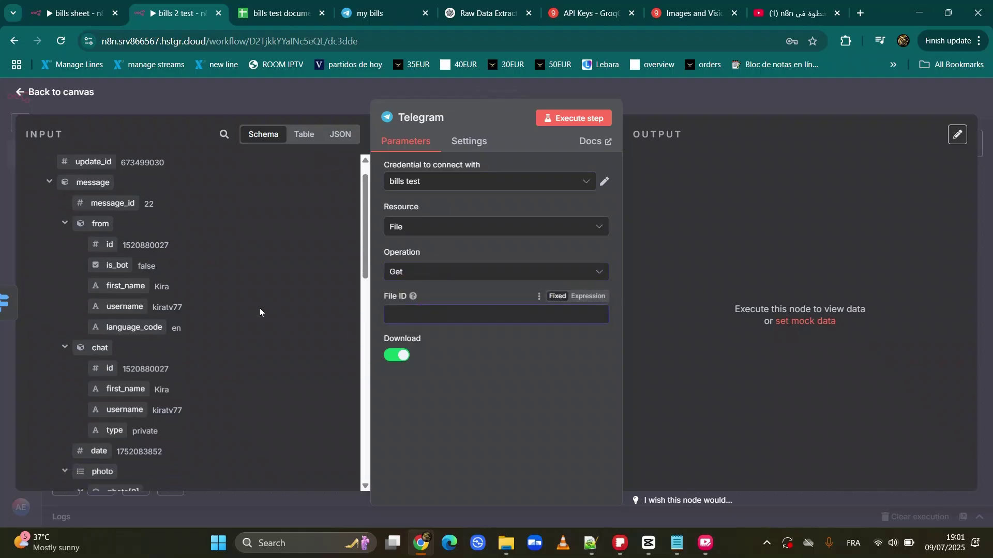
scroll(259, 308, "down", 4)
scroll(163, 408, "down", 8)
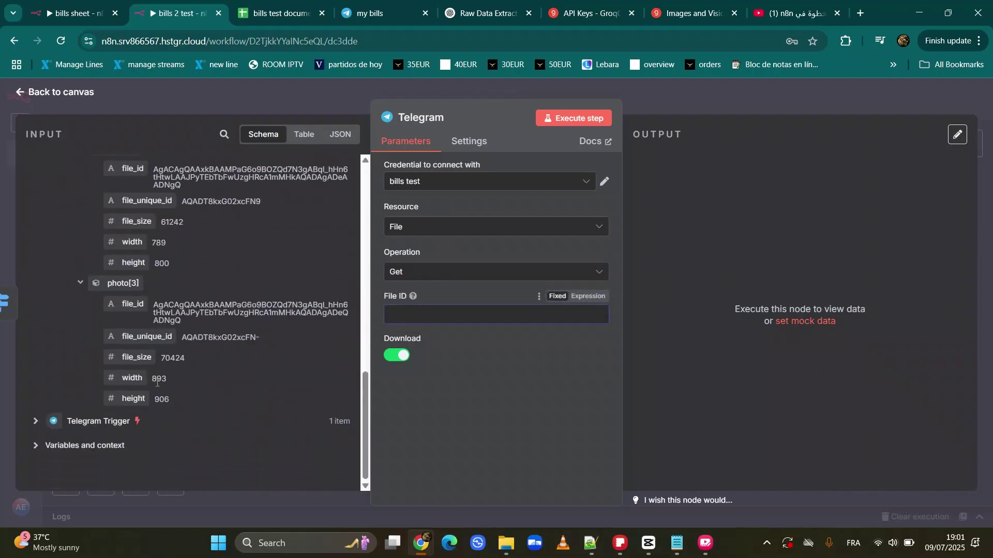
left_click_drag(136, 370, 429, 313)
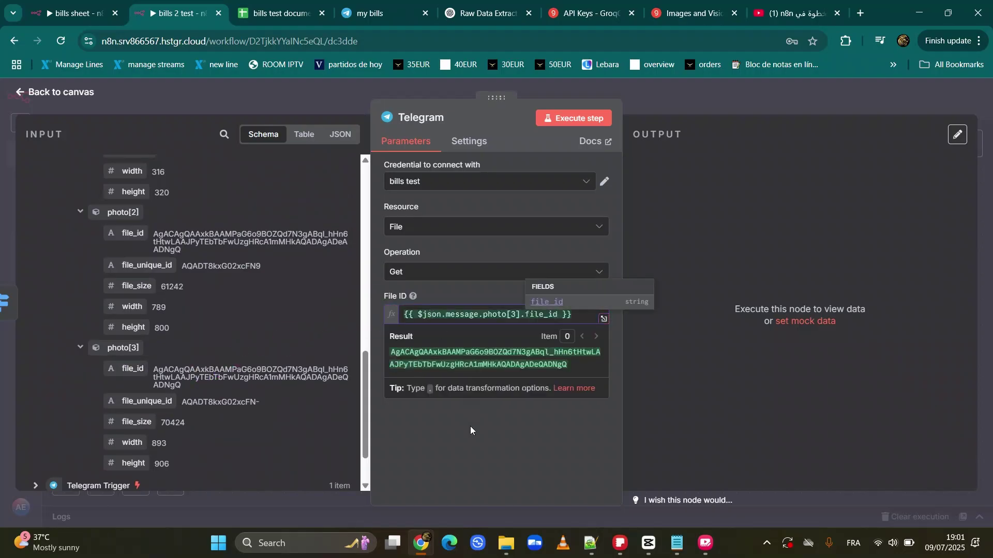
left_click(470, 426)
Execute the Telegram step, download the resulting file_1.jpg, and return to the workflow canvas.
left_click(589, 119)
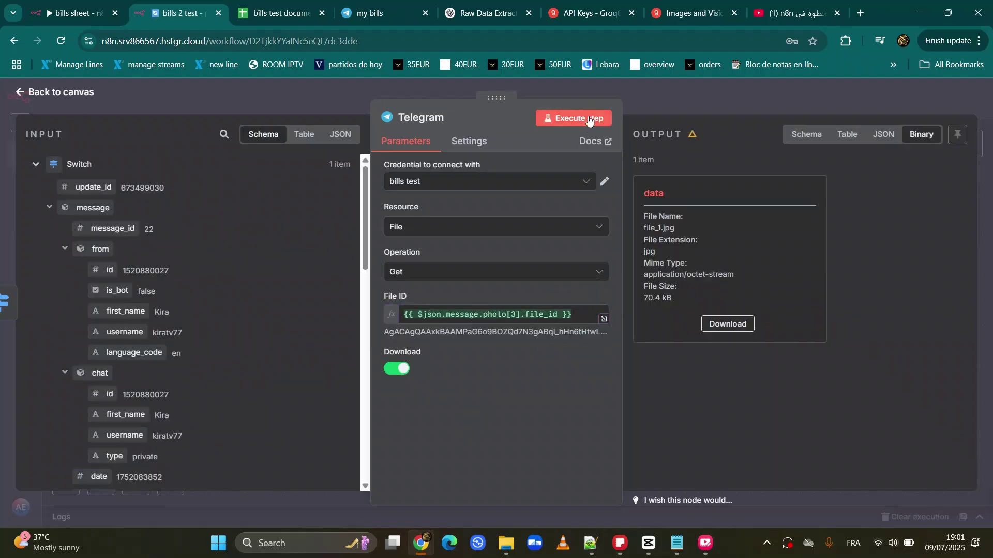
left_click(728, 324)
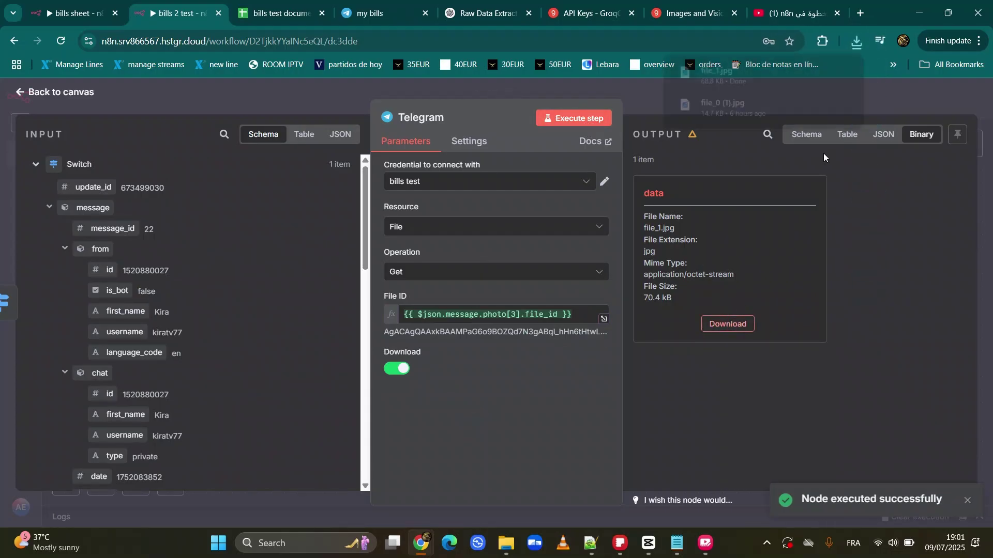
left_click(857, 41)
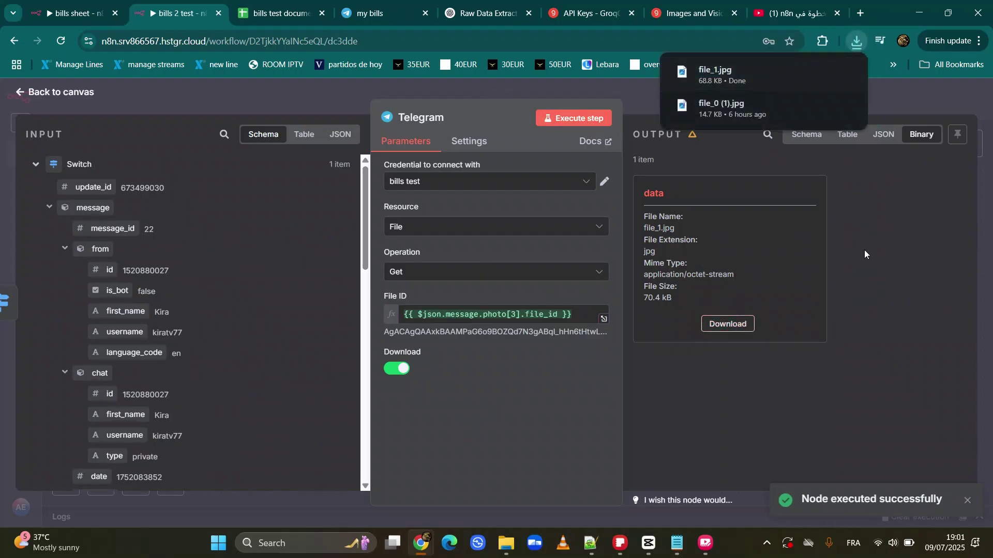
left_click(890, 157)
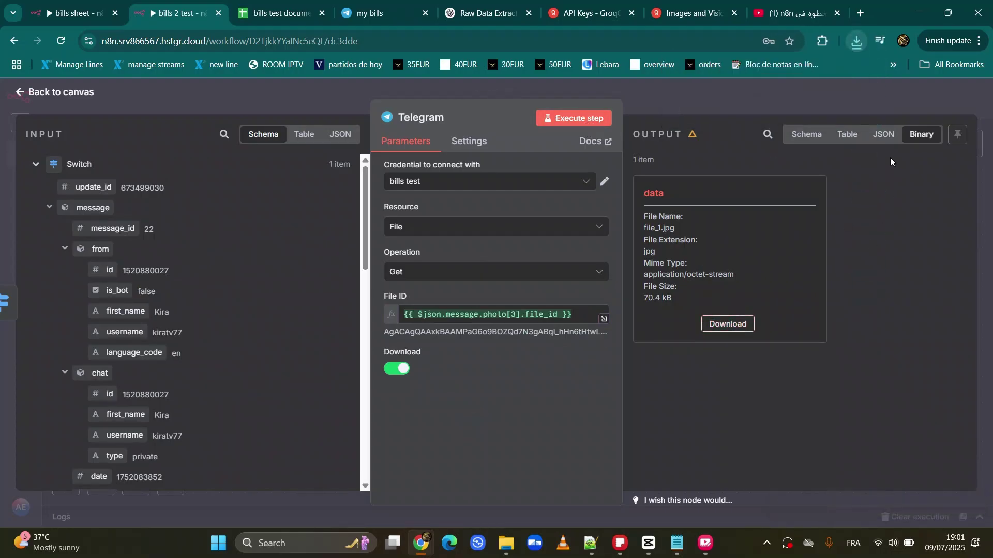
left_click(663, 99)
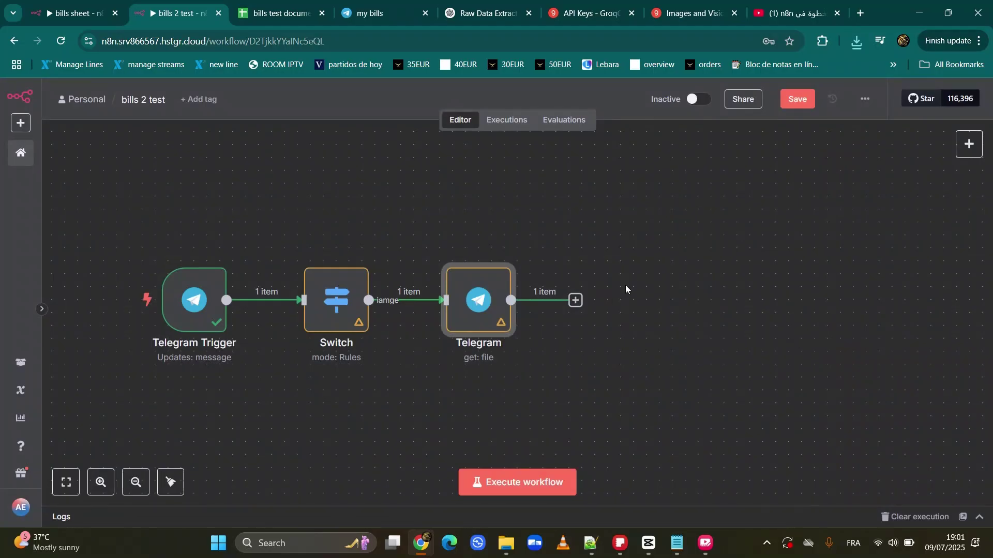
Add an Extract from File node with the Move file to base64 string action after the Telegram node, and execute it.
left_click(574, 300)
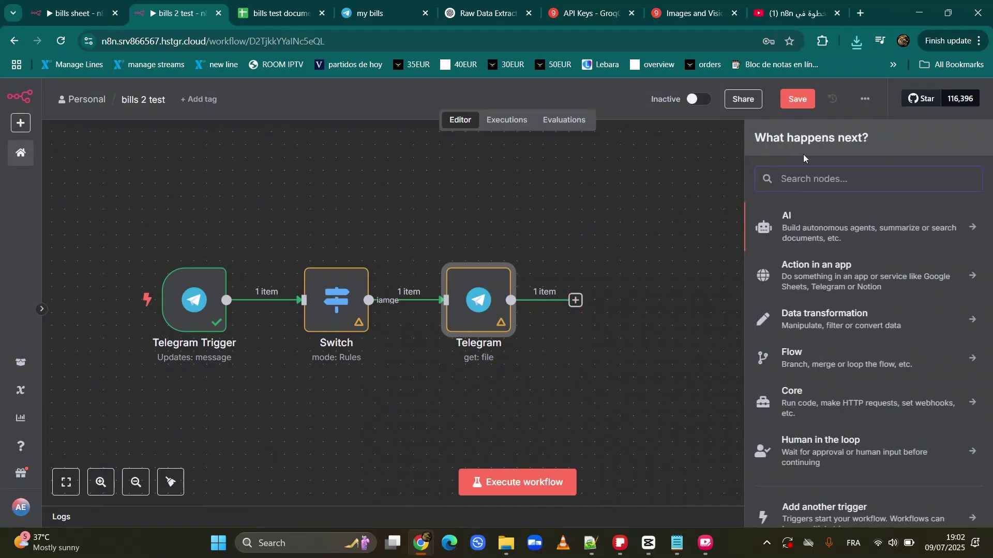
type("ex")
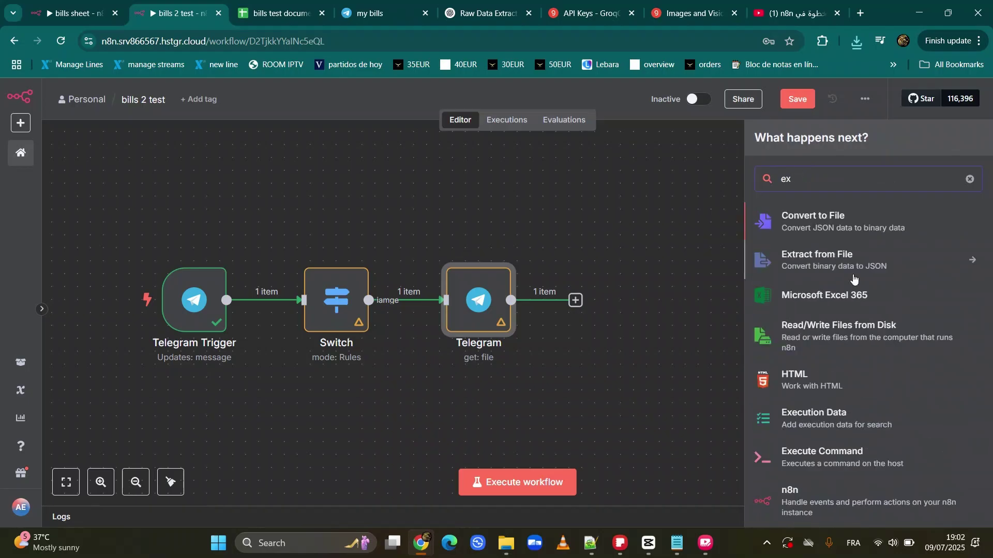
left_click(843, 260)
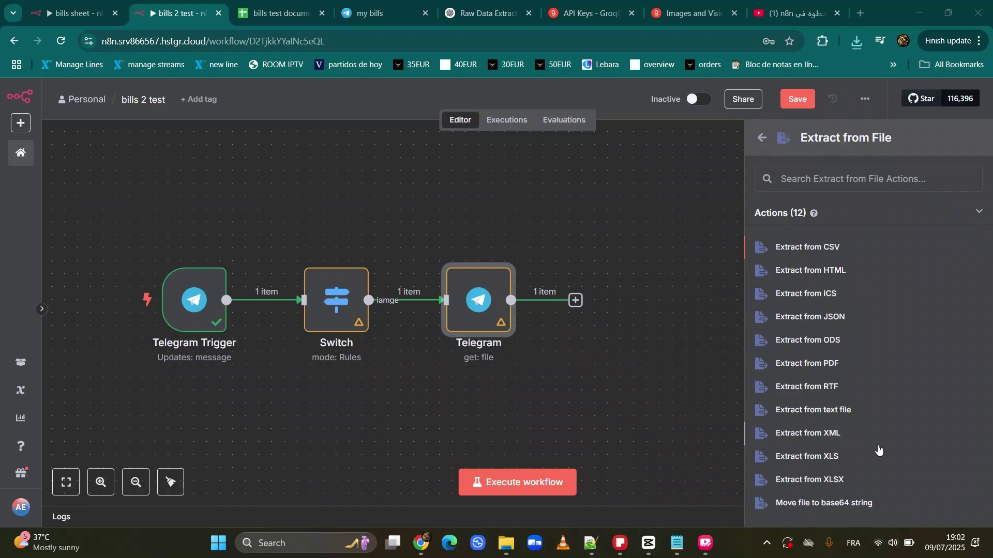
left_click(812, 504)
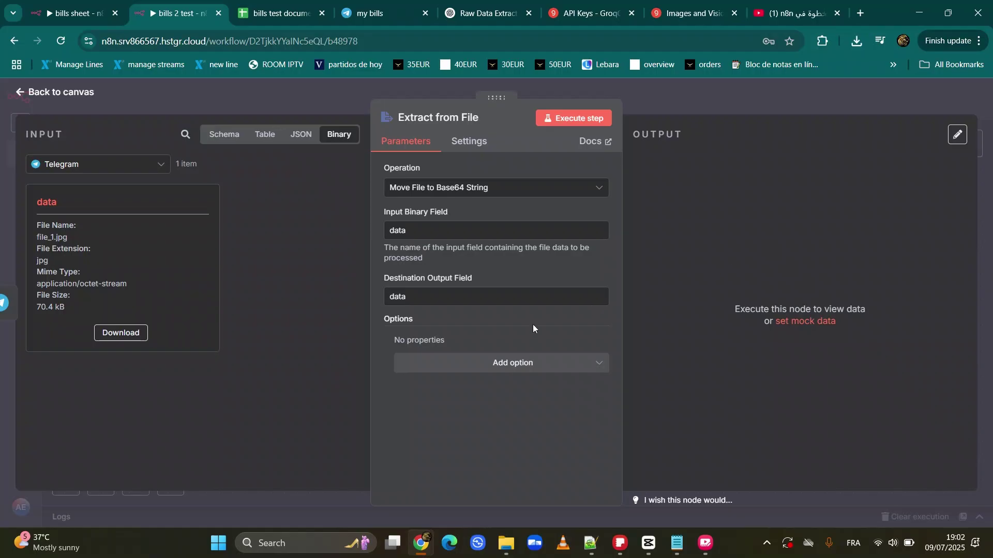
left_click(576, 119)
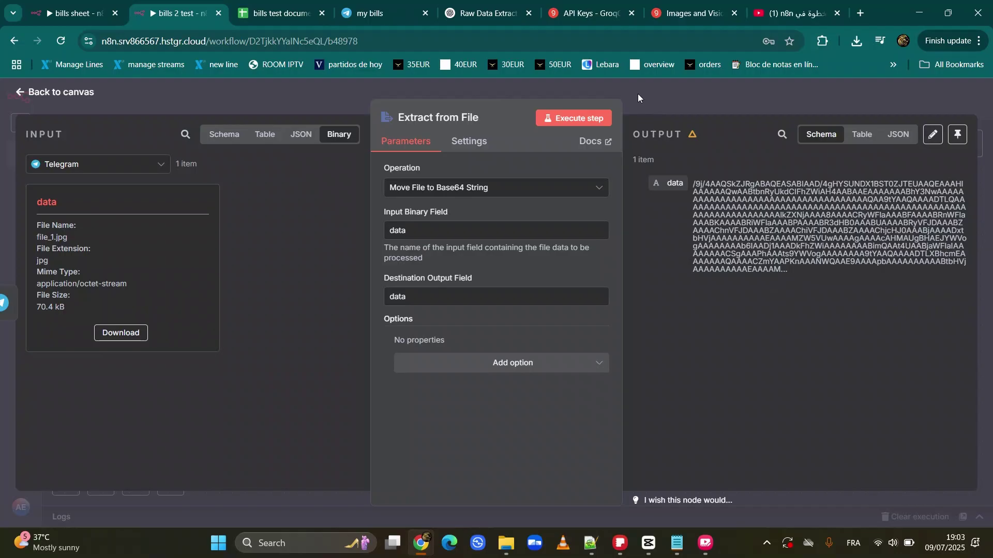
left_click(682, 107)
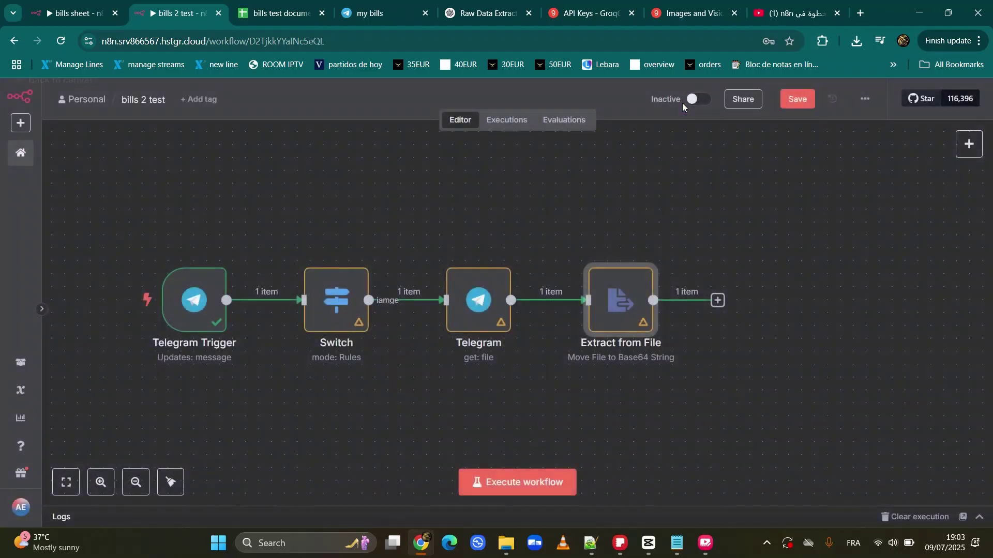
Add an HTTP Request node after the Extract from File node.
mouse_move(643, 324)
left_click(719, 308)
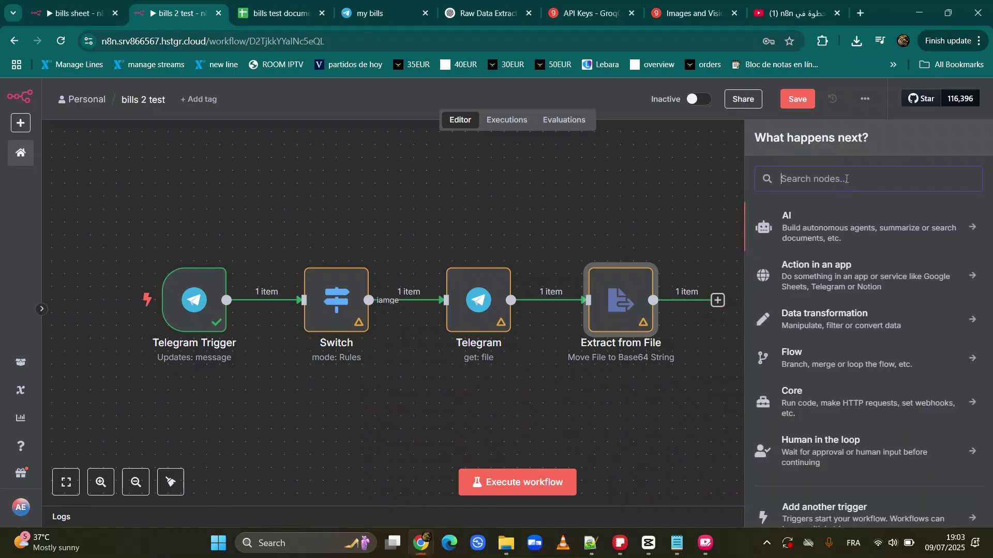
type("htt")
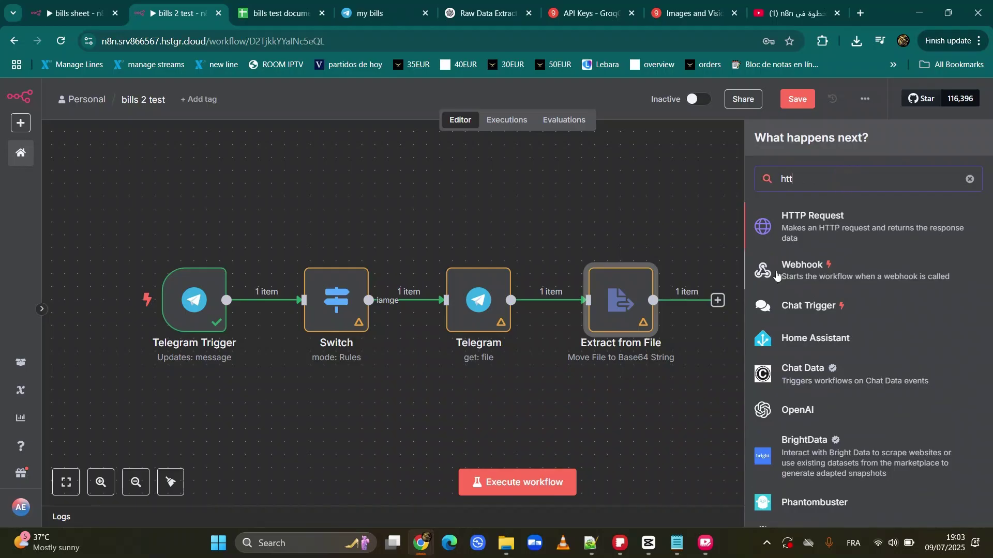
left_click(843, 222)
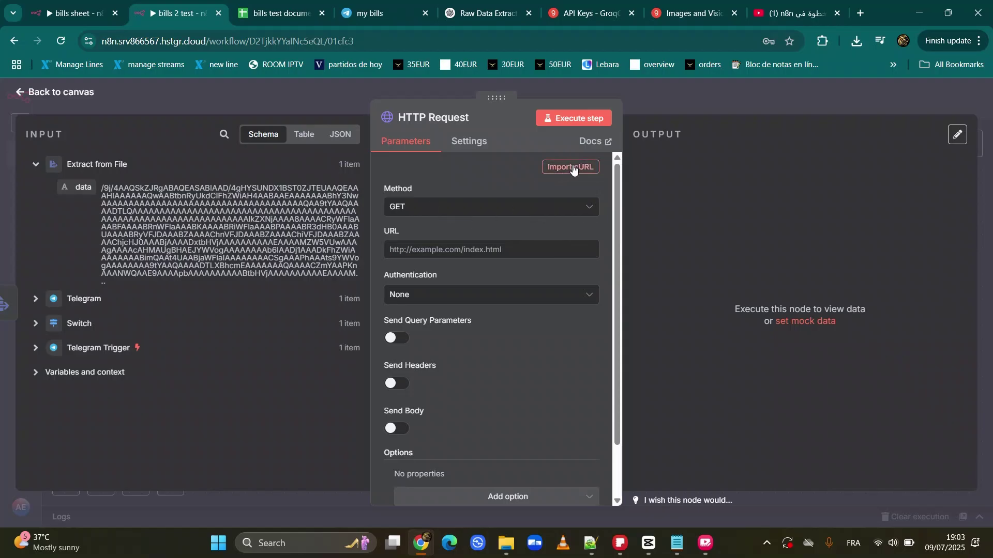
Switch to the GroqCloud Images and Vision documentation and point out its address, console.groq.com/docs/vision.
left_click(671, 3)
left_click(150, 36)
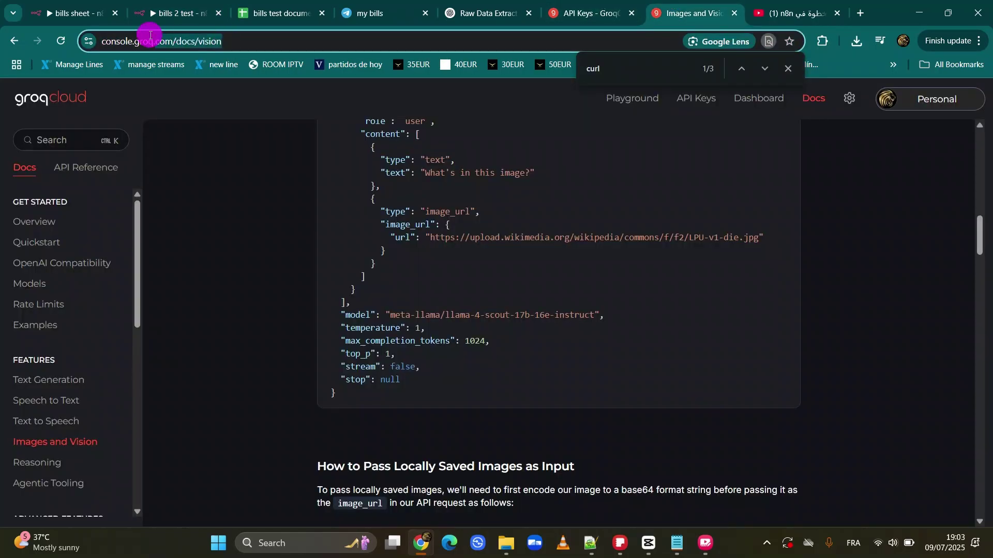
left_click_drag(150, 36, 85, 39)
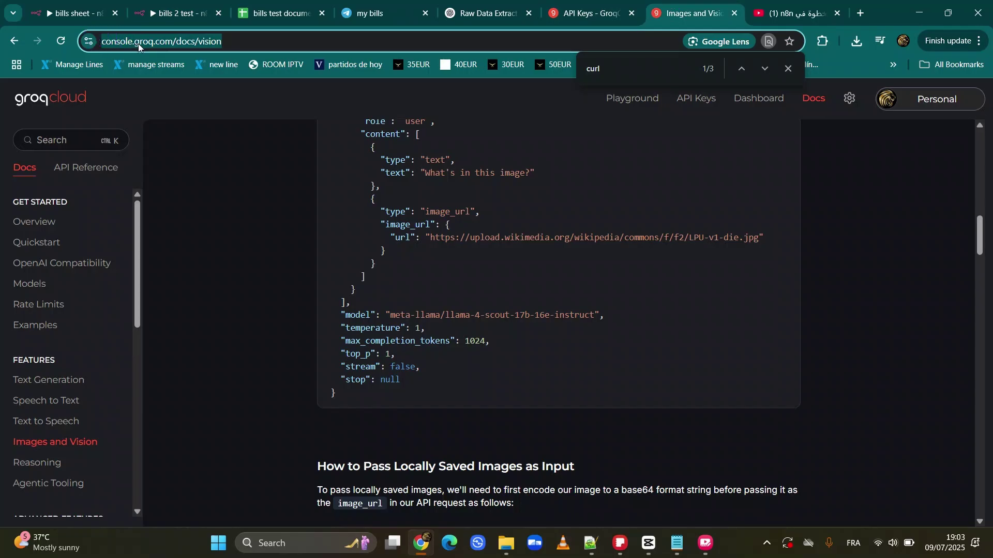
left_click(163, 46)
left_click(177, 46)
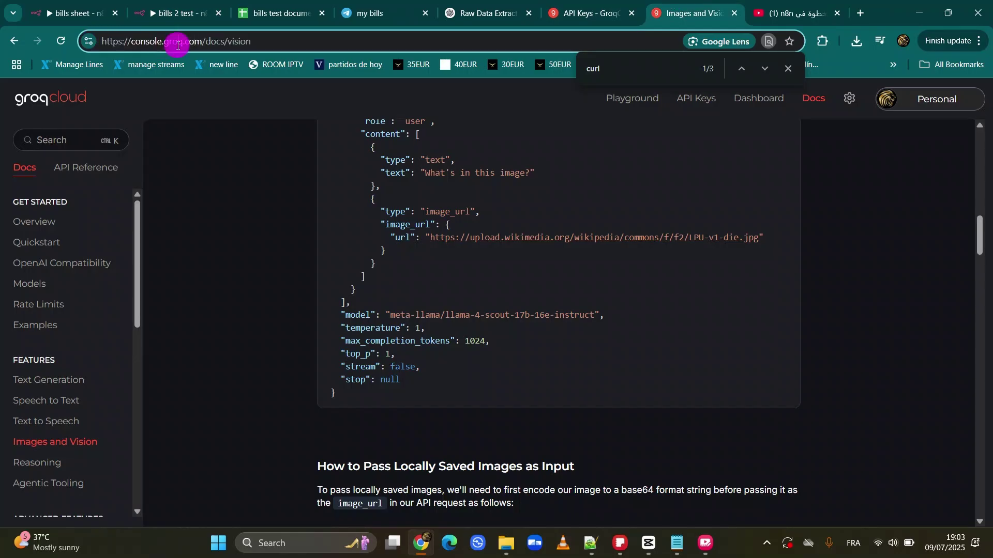
left_click_drag(210, 49, 199, 46)
left_click(228, 269)
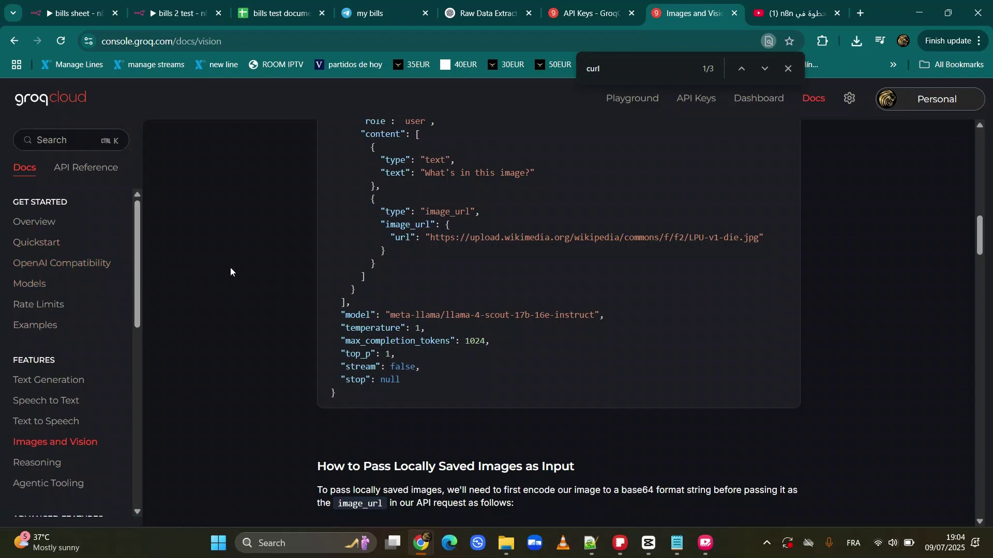
Copy the curl code example for passing images from URLs in the Images and Vision documentation.
scroll(230, 268, "up", 2)
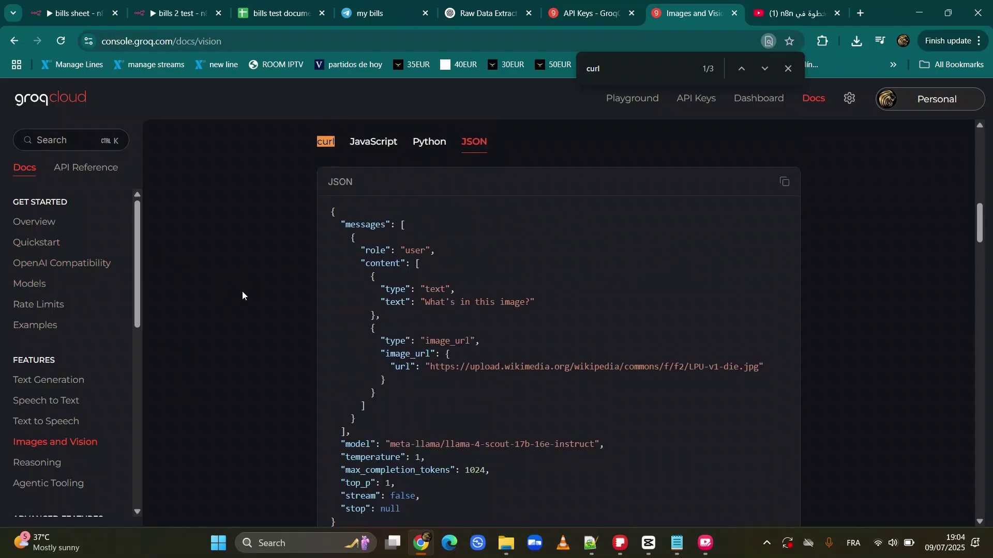
scroll(242, 292, "down", 2)
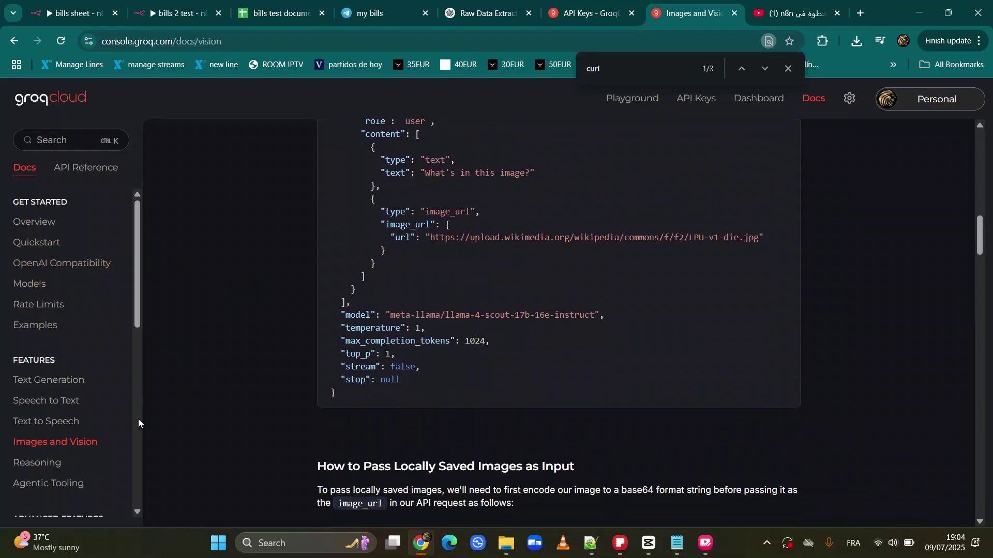
left_click(50, 450)
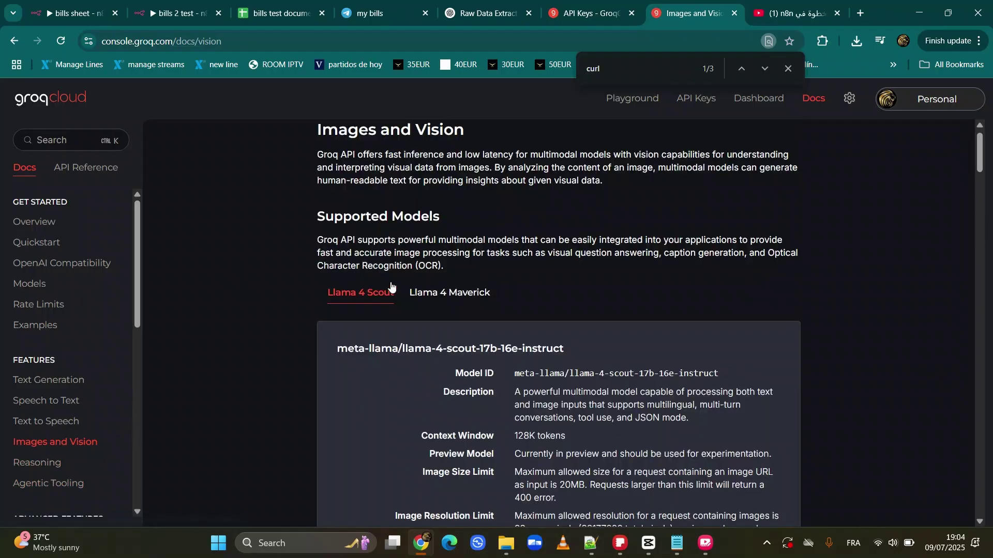
scroll(391, 287, "down", 1)
scroll(399, 287, "down", 10)
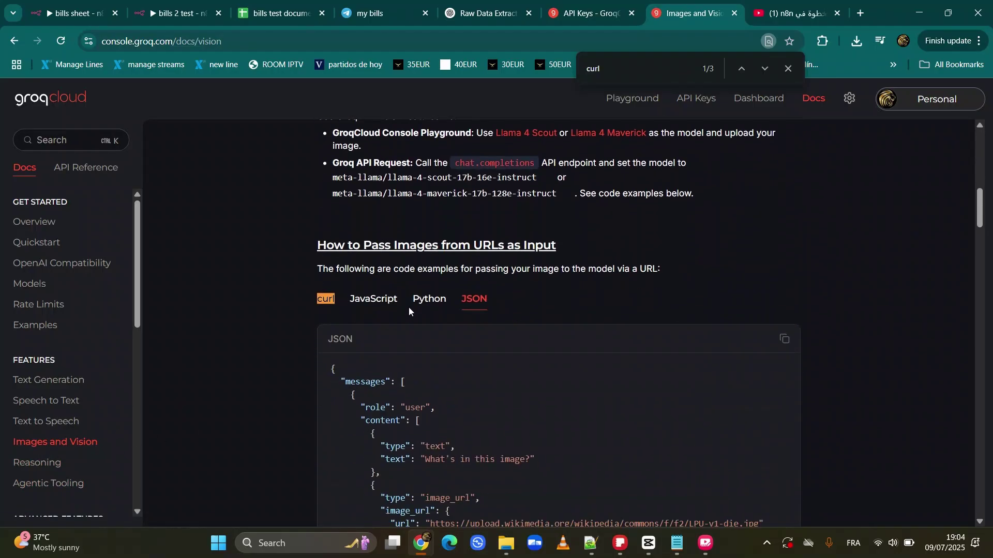
left_click(328, 226)
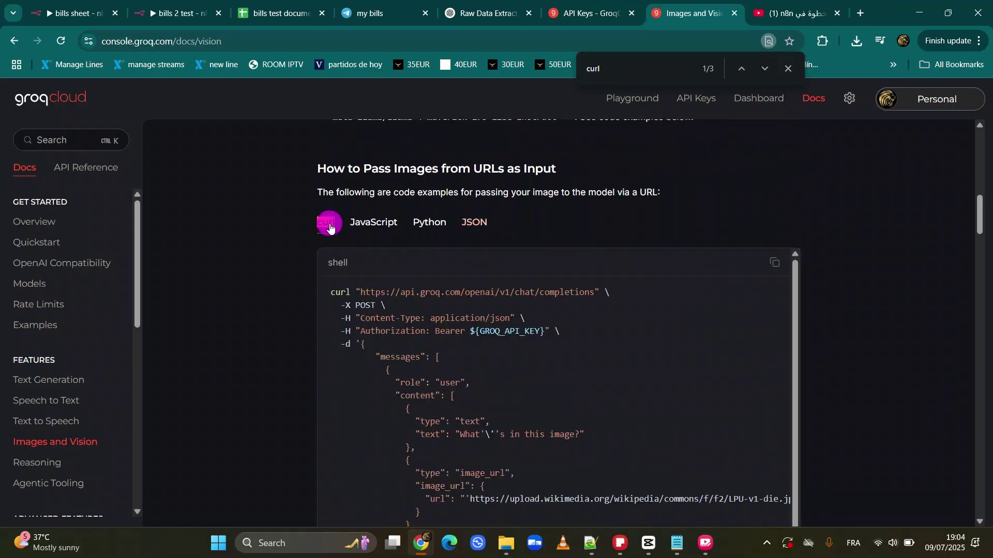
scroll(579, 285, "down", 1)
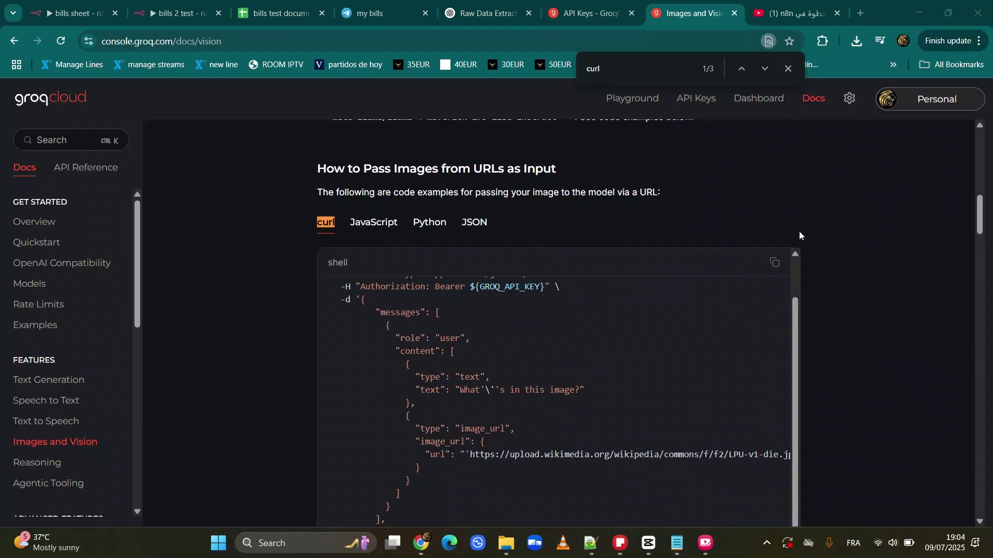
left_click(774, 263)
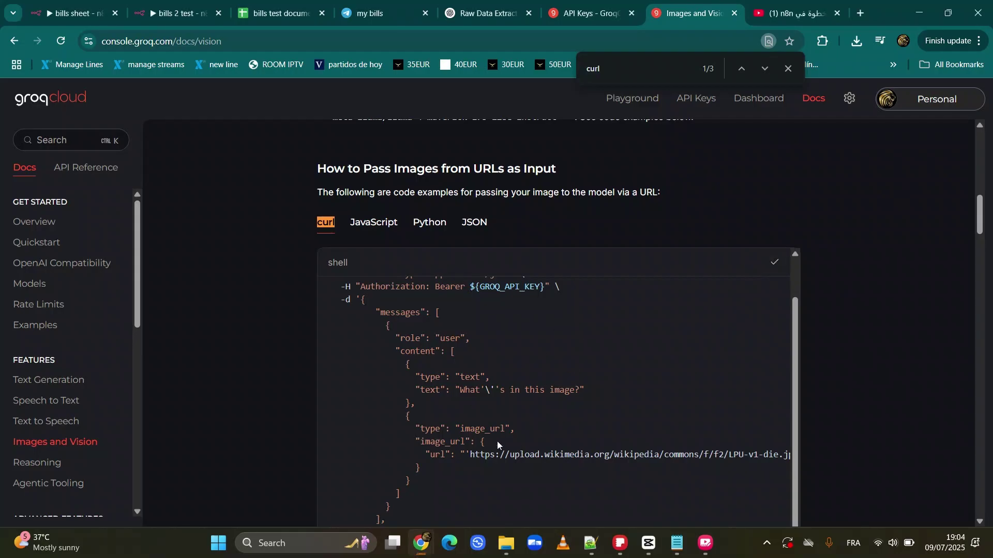
Switch to the bills 2 test workflow in n8n and import the copied cURL command into the HTTP Request node.
left_click(183, 11)
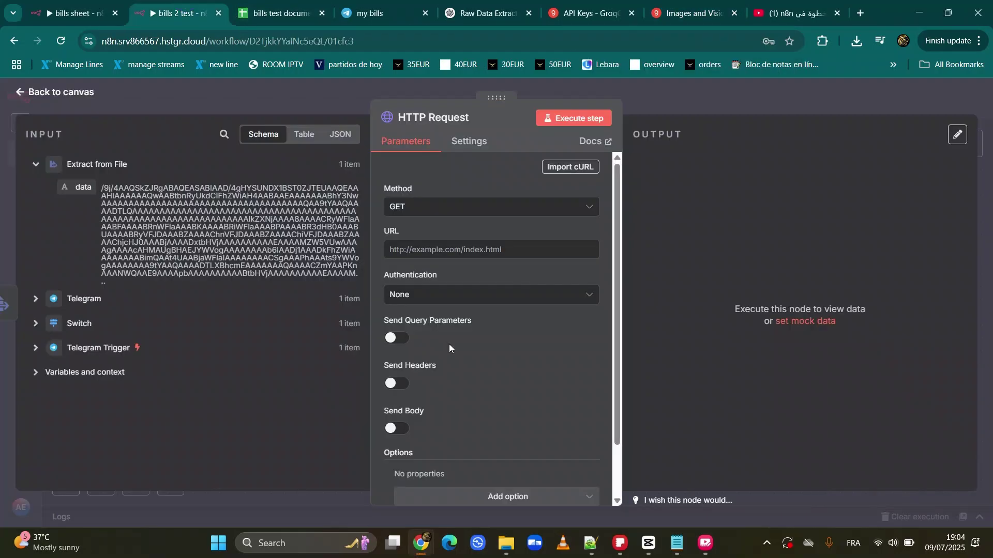
left_click(579, 165)
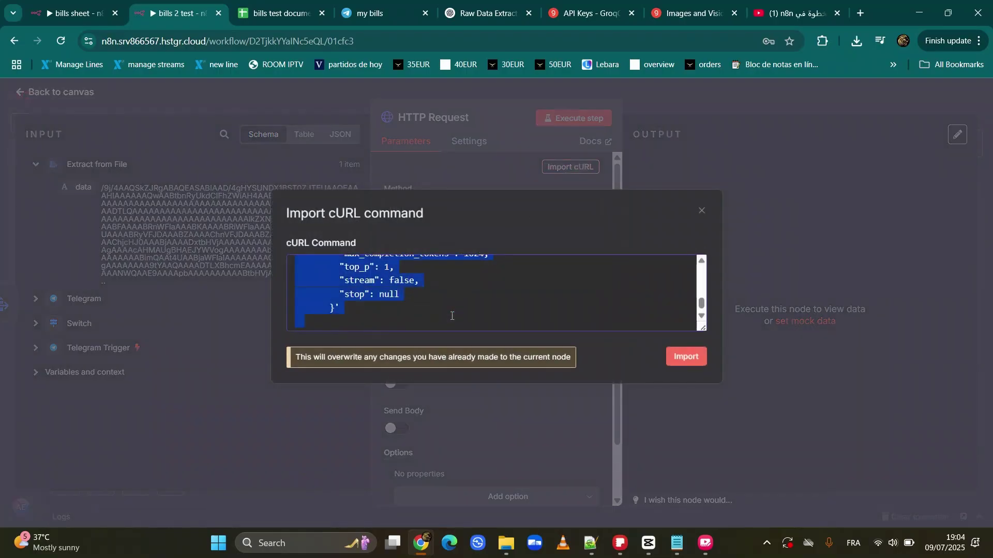
key("BackSpace")
key("ctrl+v")
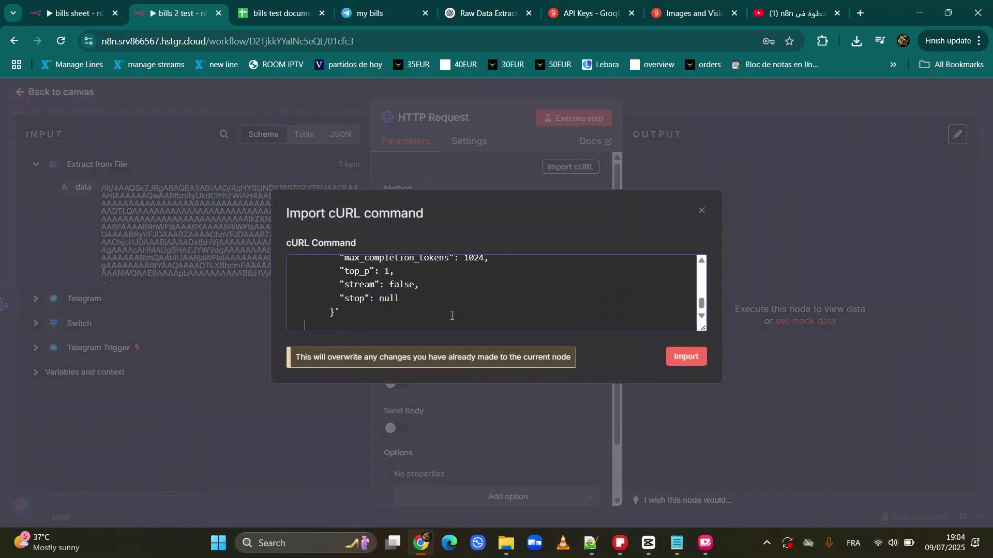
scroll(451, 316, "up", 8)
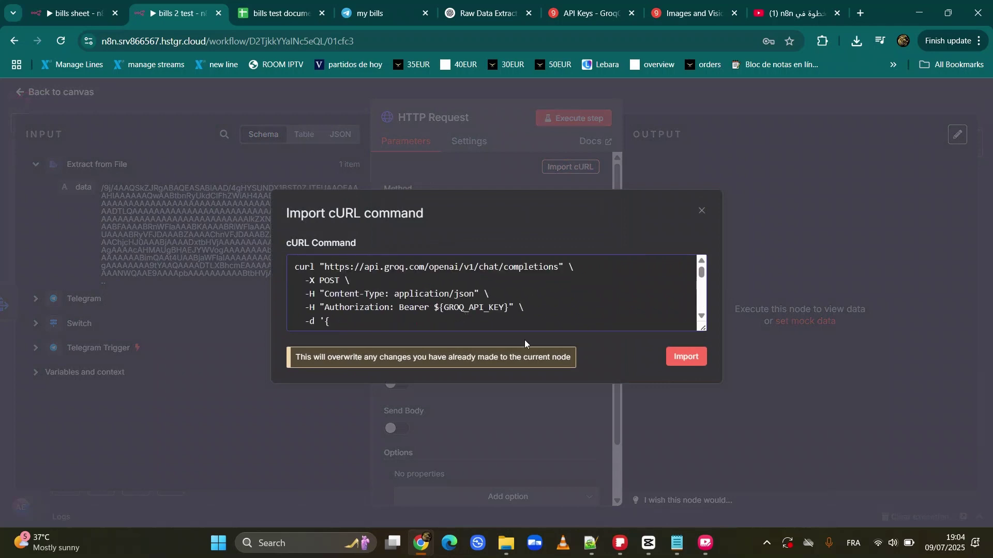
left_click(696, 365)
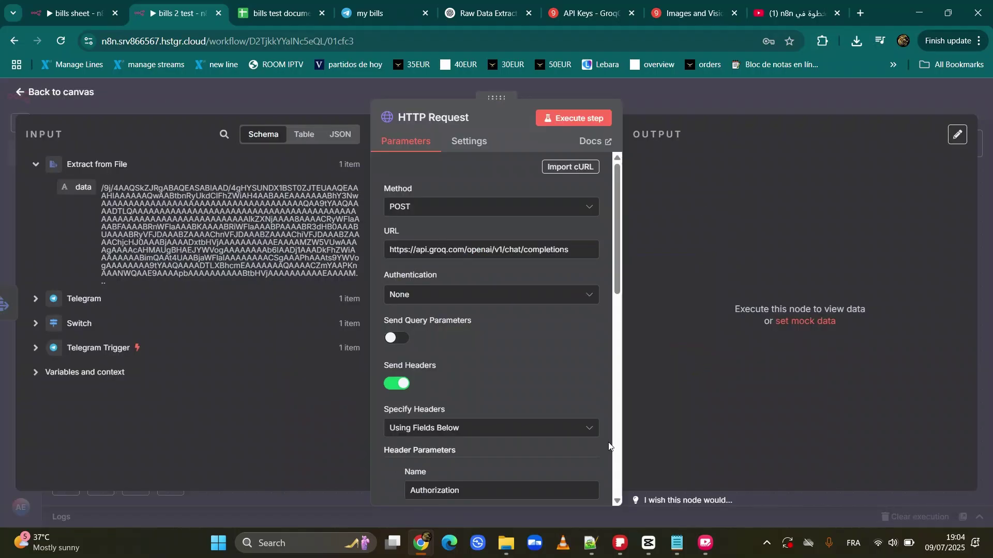
Review the HTTP Request node's imported settings, including the API key placeholder in the Authorization header value.
scroll(463, 307, "down", 3)
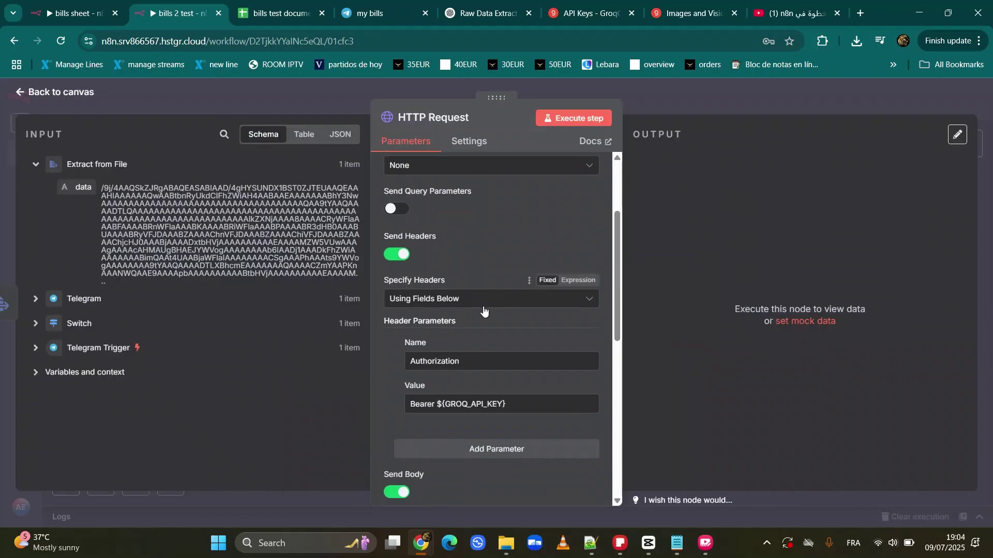
scroll(489, 256, "down", 2)
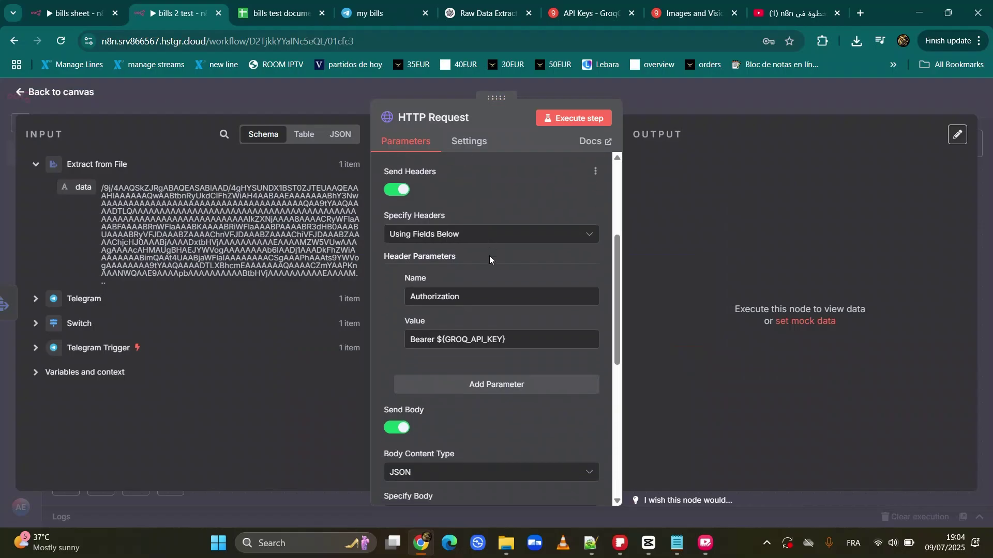
scroll(489, 255, "up", 4)
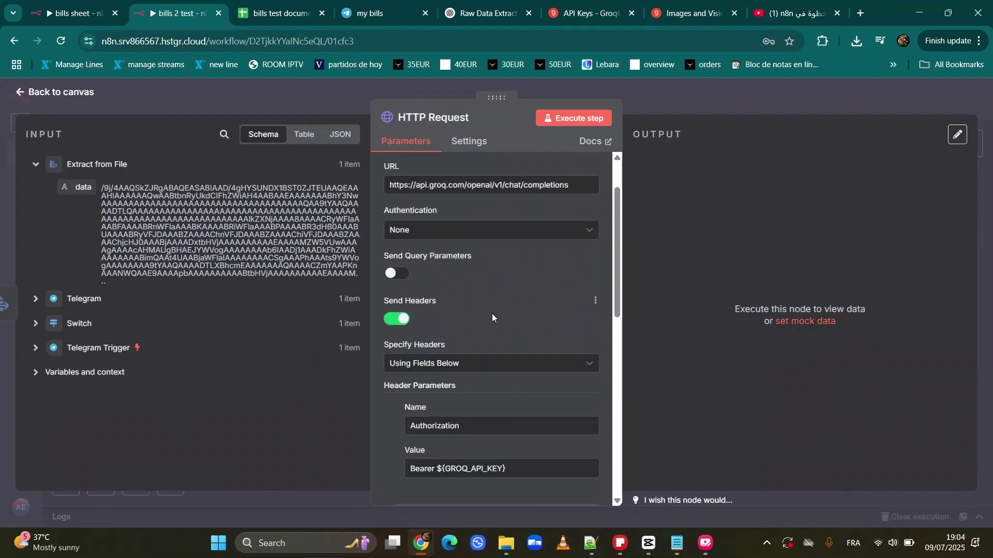
scroll(508, 327, "down", 3)
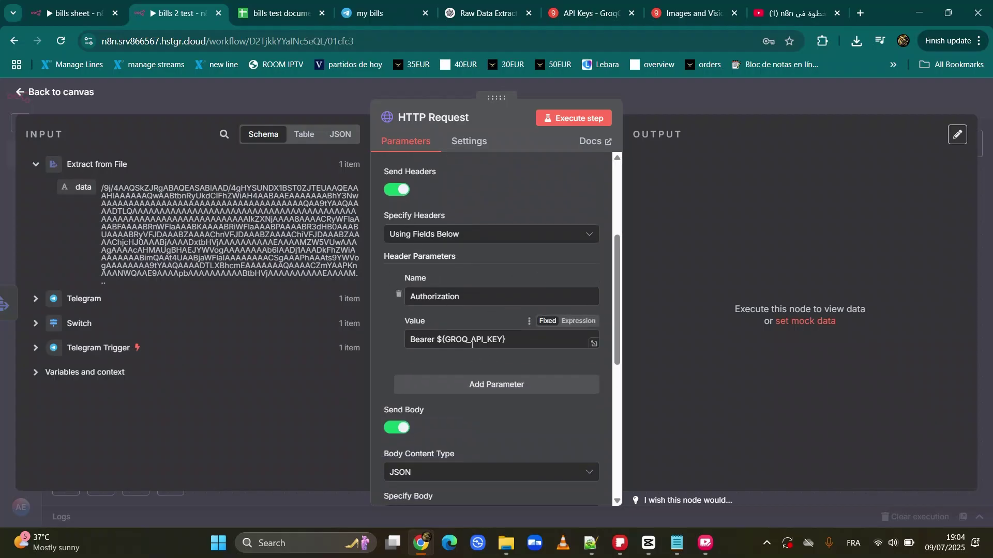
left_click_drag(445, 339, 482, 340)
left_click(493, 340)
Switch to the GroqCloud API Keys page and point out its address, console.groq.com/keys.
left_click(596, 4)
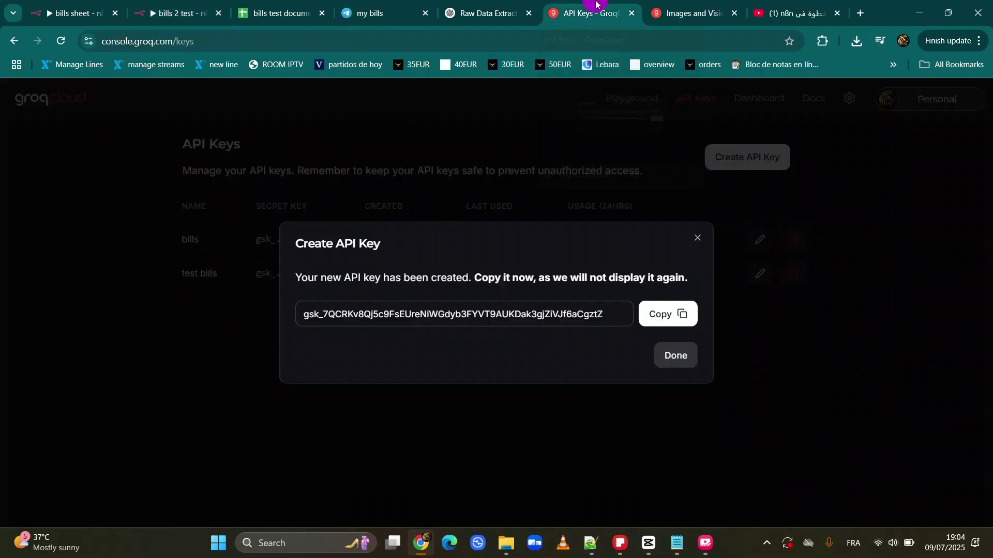
left_click_drag(188, 49, 79, 49)
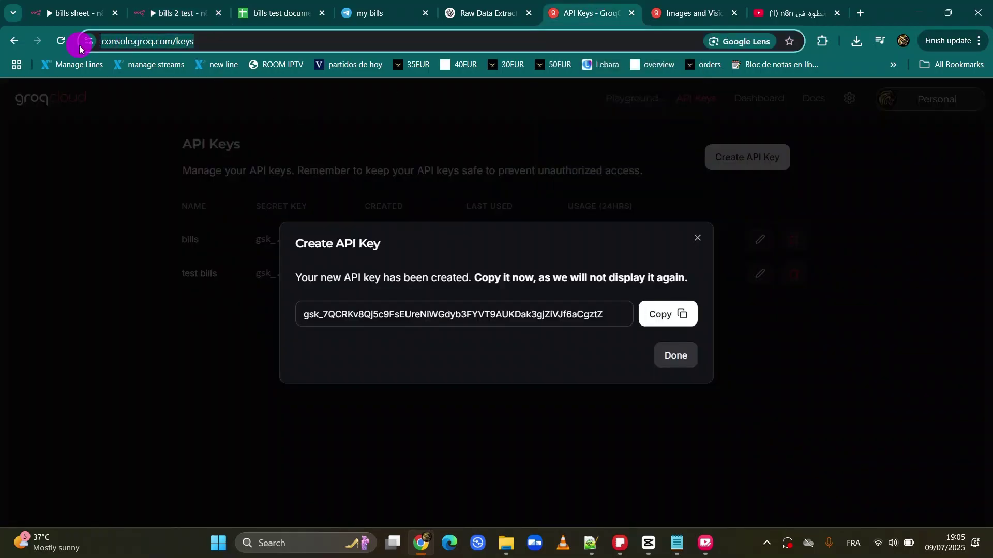
left_click(149, 44)
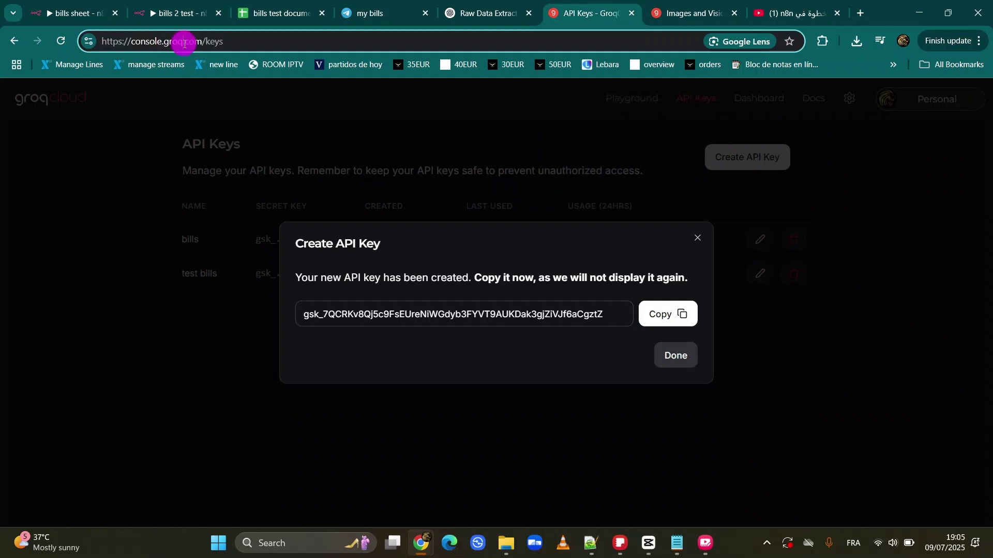
left_click_drag(233, 42, 196, 41)
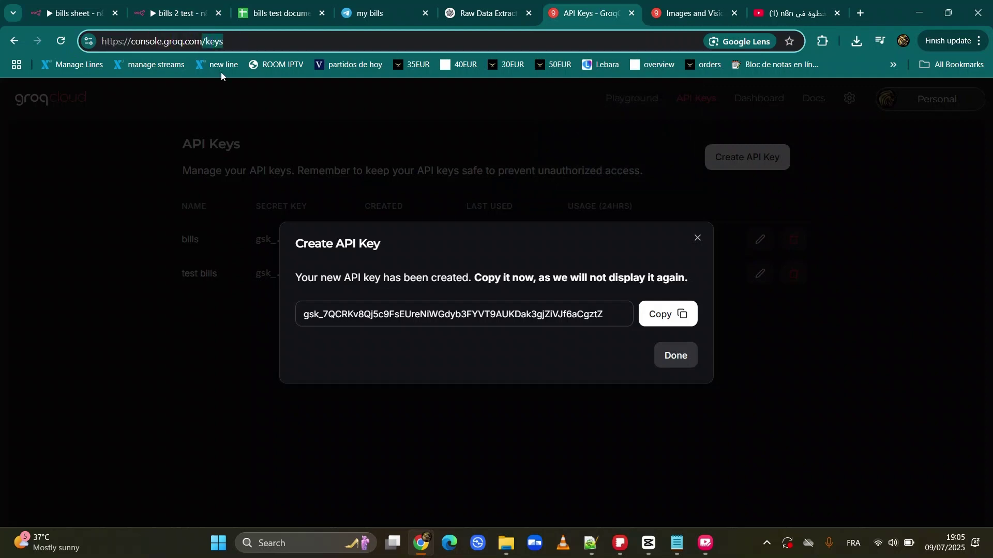
left_click(340, 125)
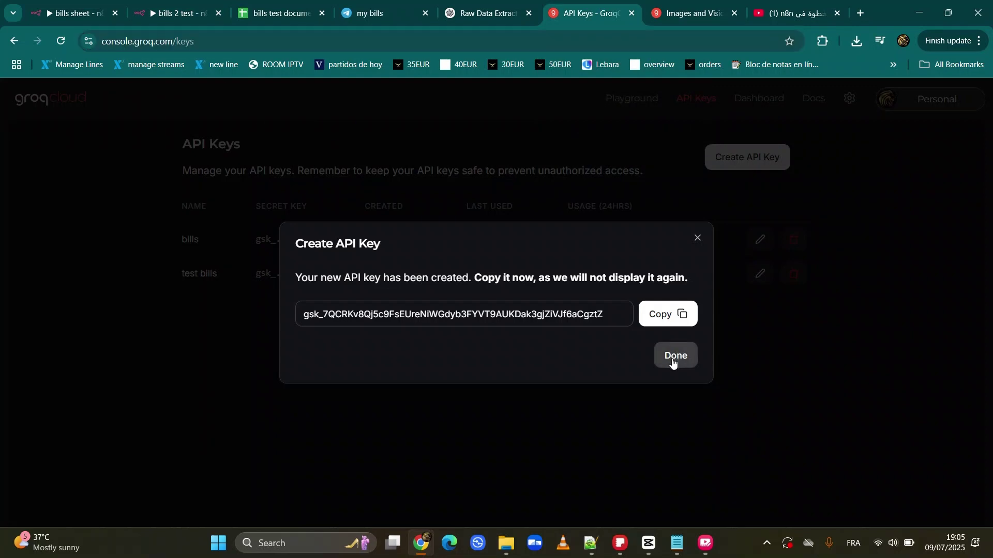
Copy the newly created API key and dismiss the key creation dialog.
double_click(424, 314)
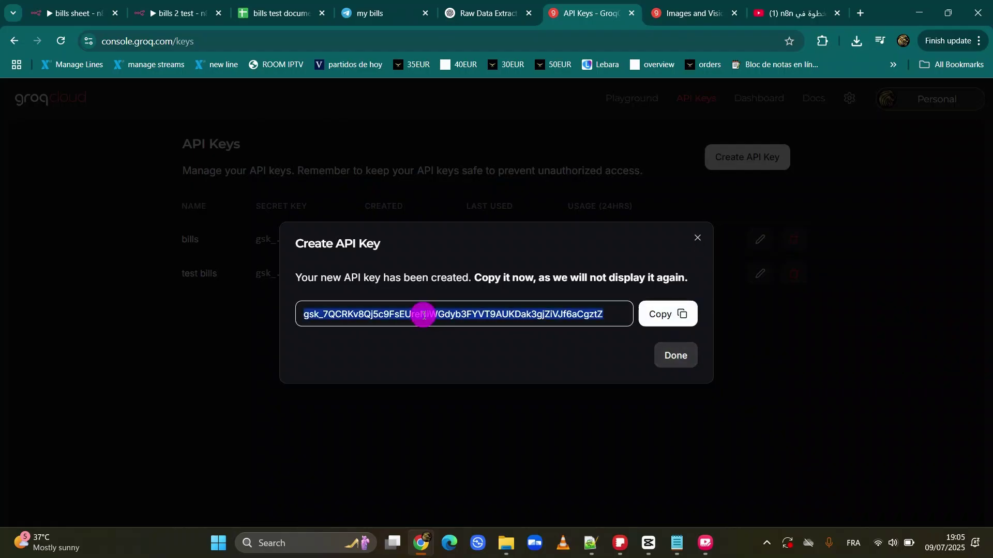
left_click(382, 317)
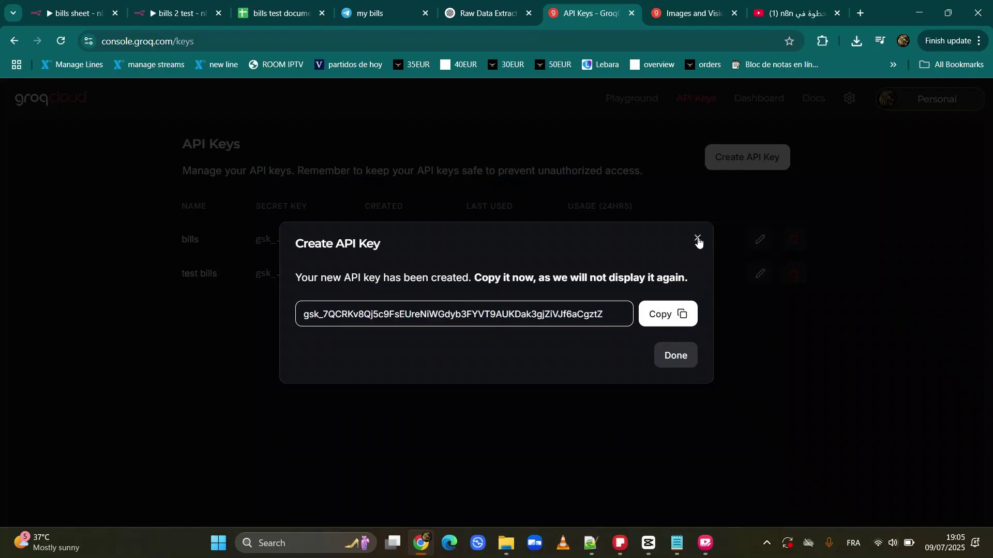
left_click_drag(617, 316, 290, 315)
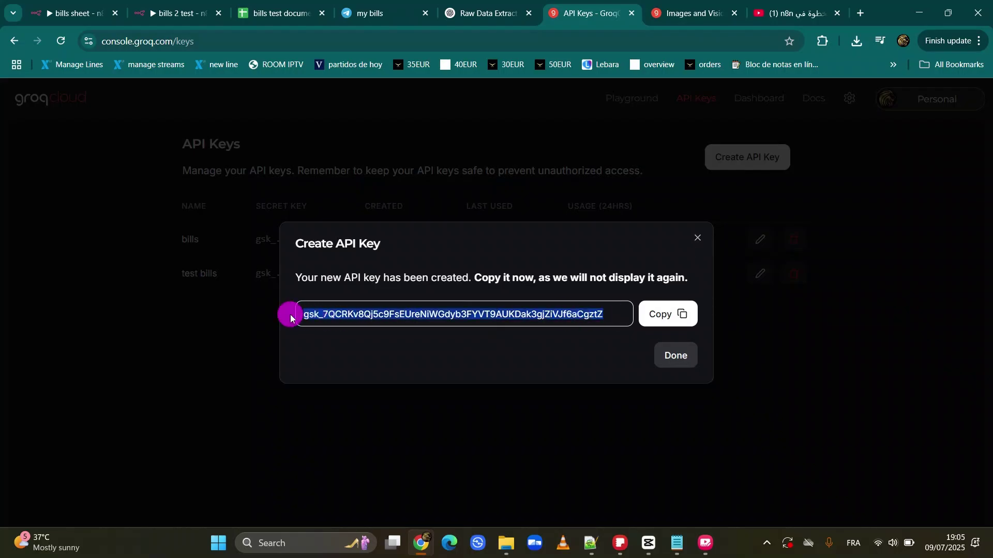
left_click(566, 170)
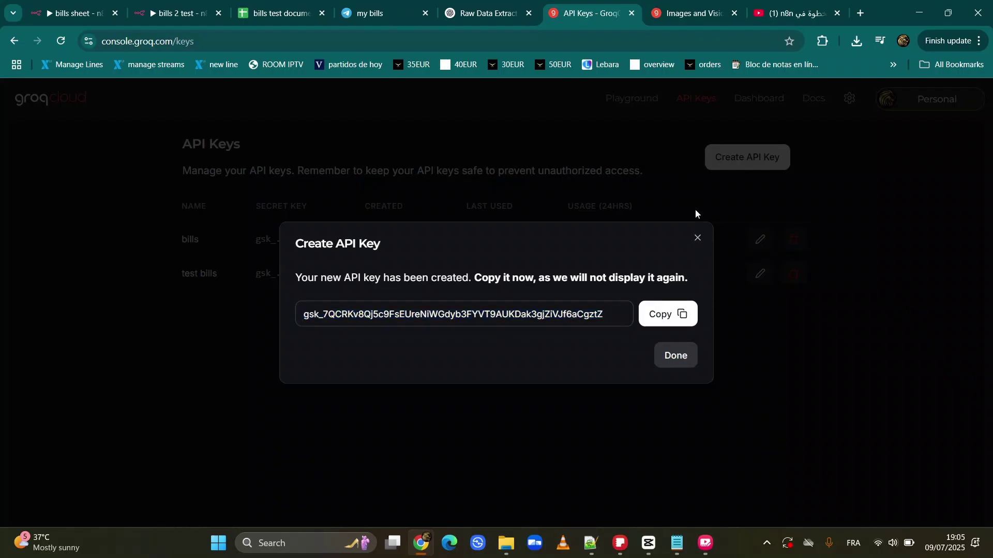
left_click(676, 353)
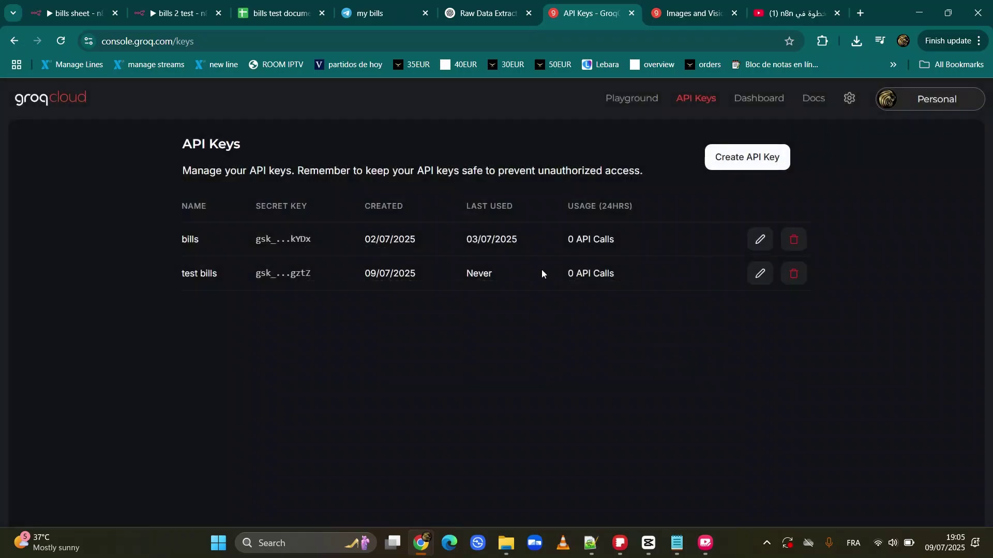
left_click(759, 239)
left_click(715, 349)
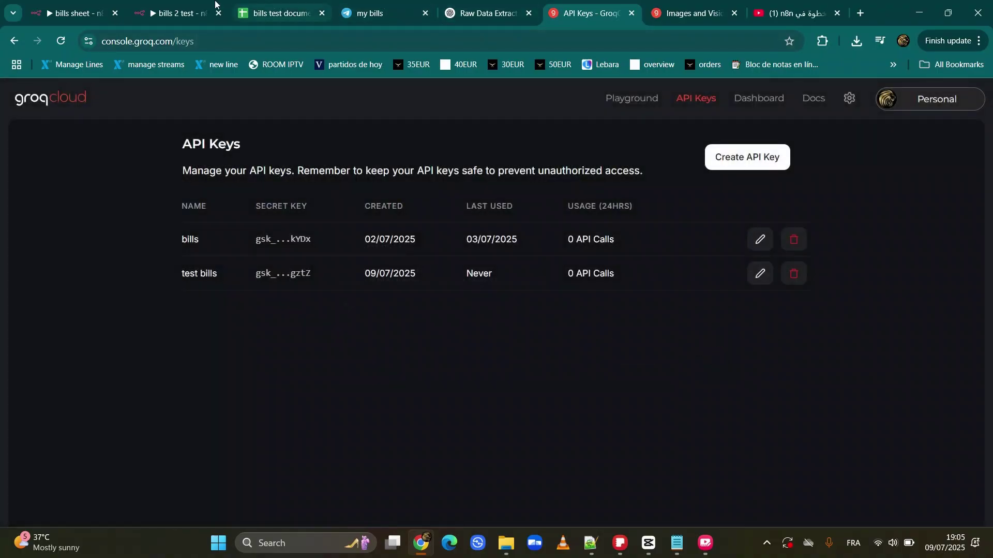
Back in n8n, replace the placeholder in the Authorization header value with the Groq API key, keeping the Bearer prefix.
left_click(185, 9)
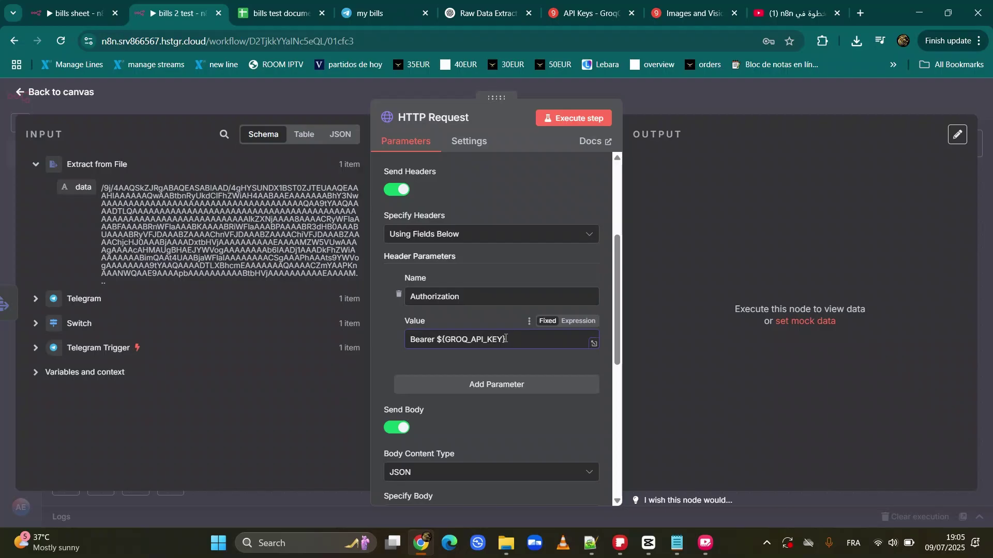
left_click_drag(502, 339, 441, 341)
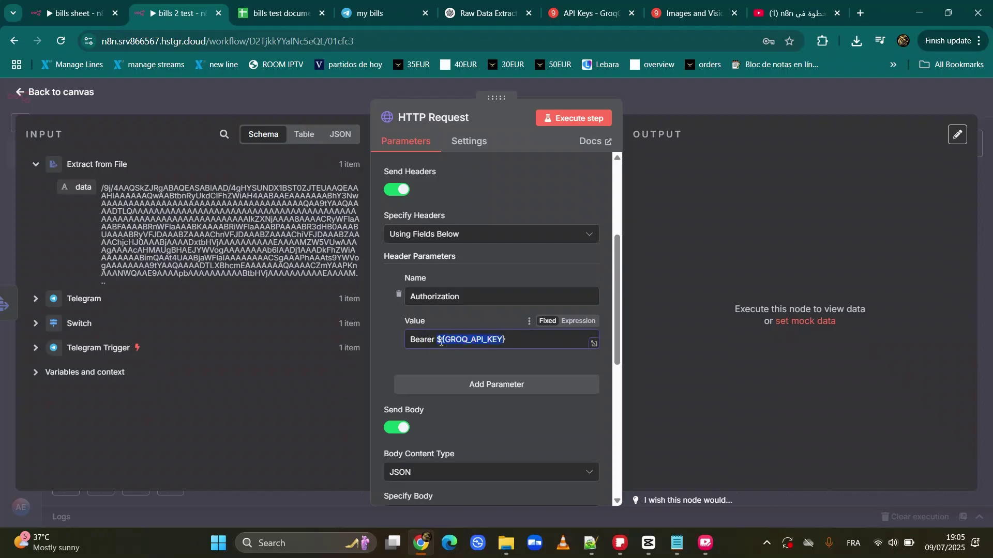
left_click(516, 337)
left_click_drag(516, 337, 378, 348)
key("ctrl+v")
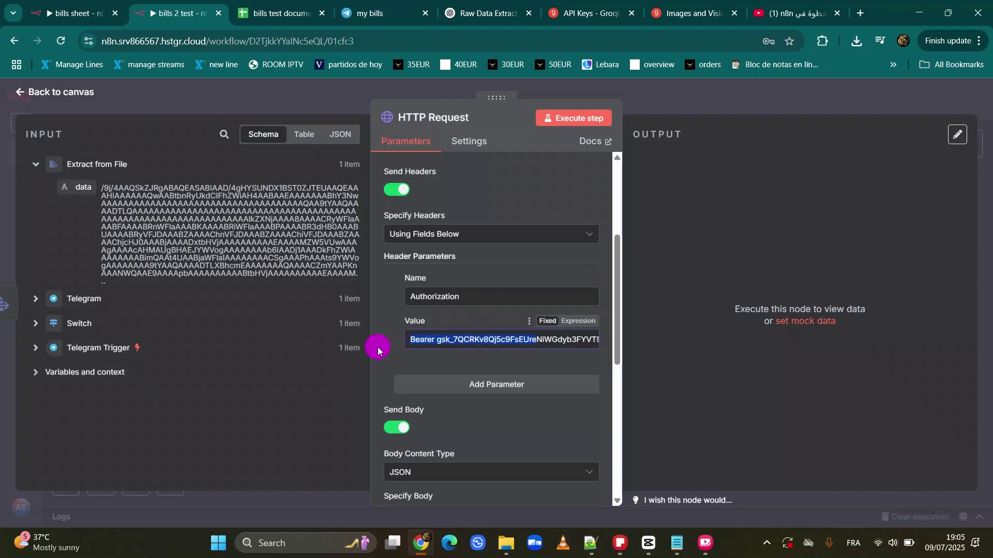
left_click(438, 344)
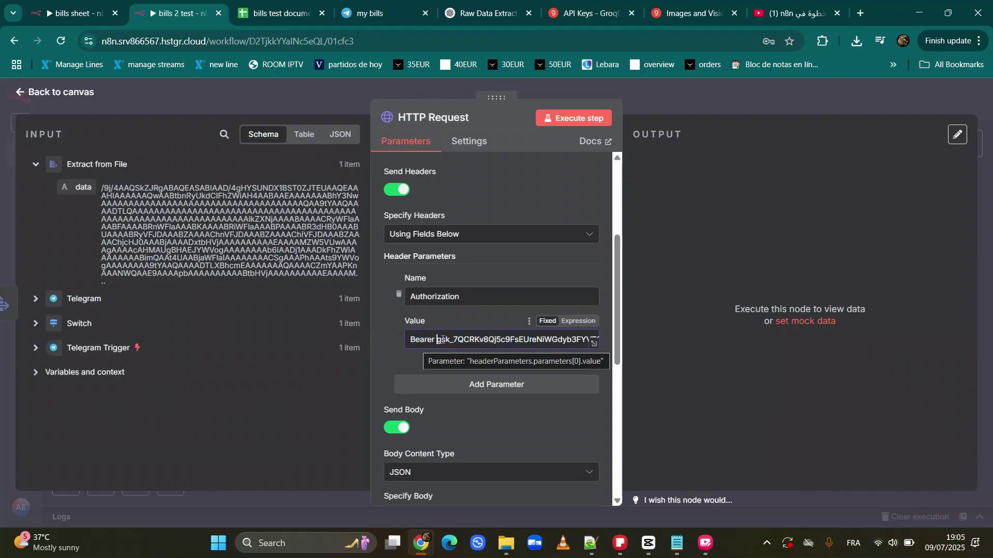
left_click_drag(436, 341, 577, 338)
left_click(434, 341)
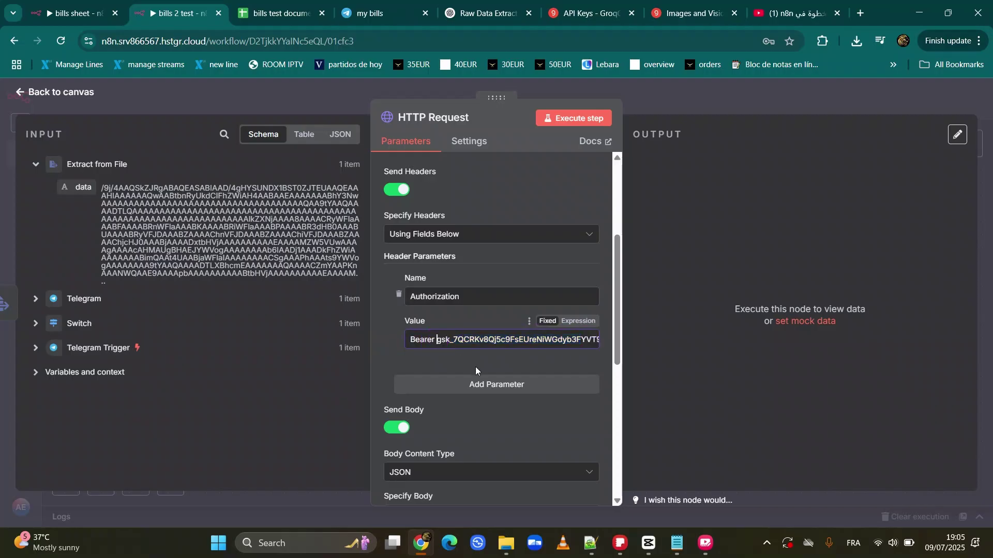
Open the HTTP Request node's JSON body in the expanded editor and select the sample Wikimedia image URL.
scroll(462, 346, "down", 5)
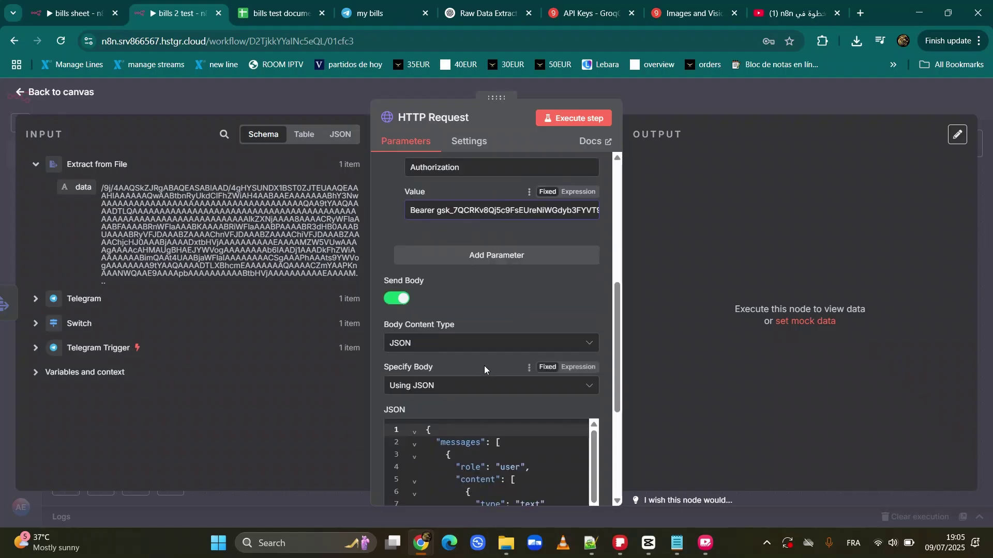
scroll(503, 351, "down", 1)
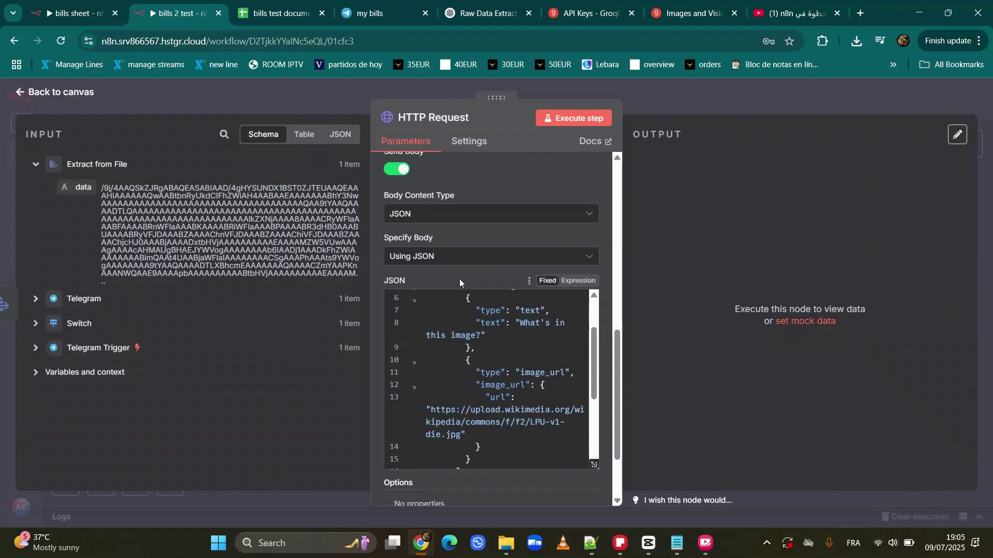
scroll(459, 278, "down", 2)
scroll(470, 383, "up", 1)
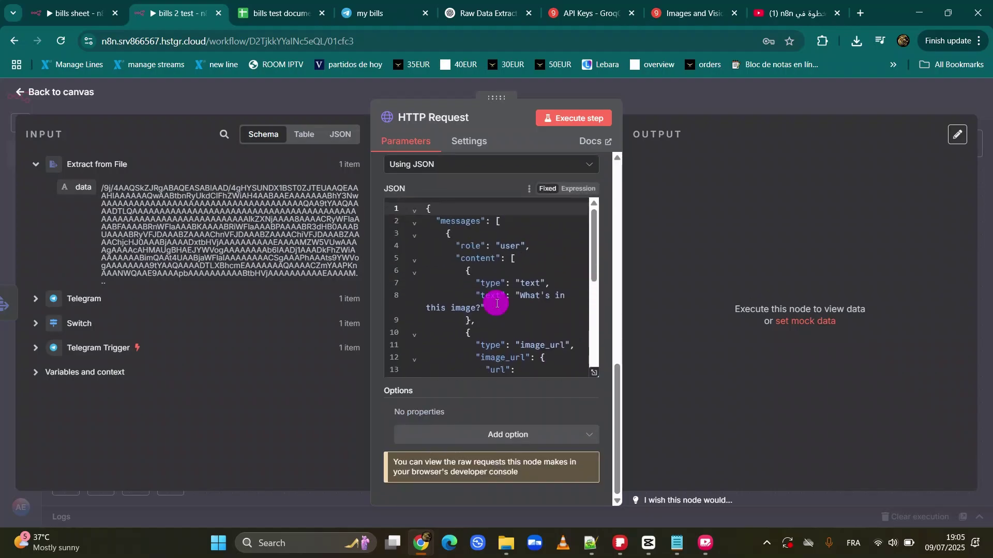
left_click(509, 317)
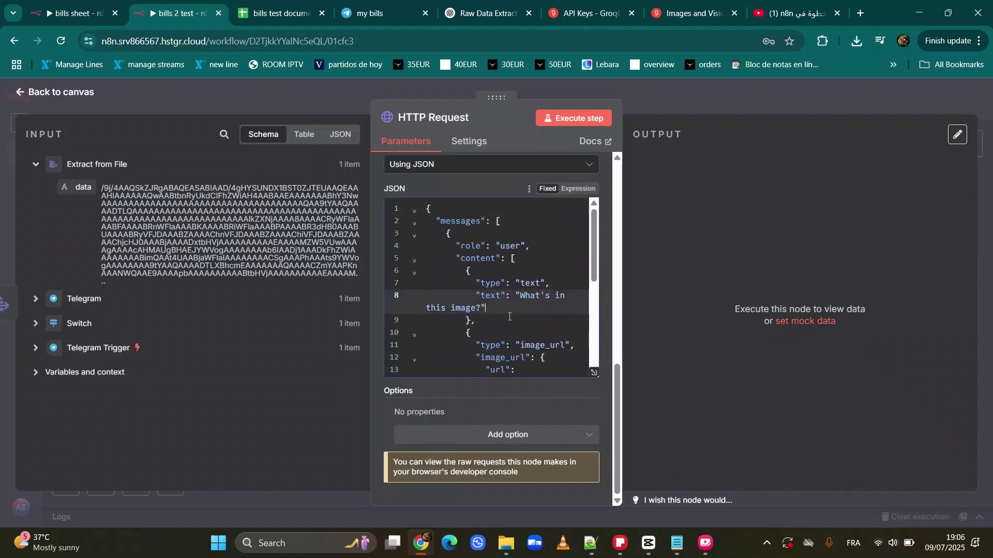
left_click(594, 372)
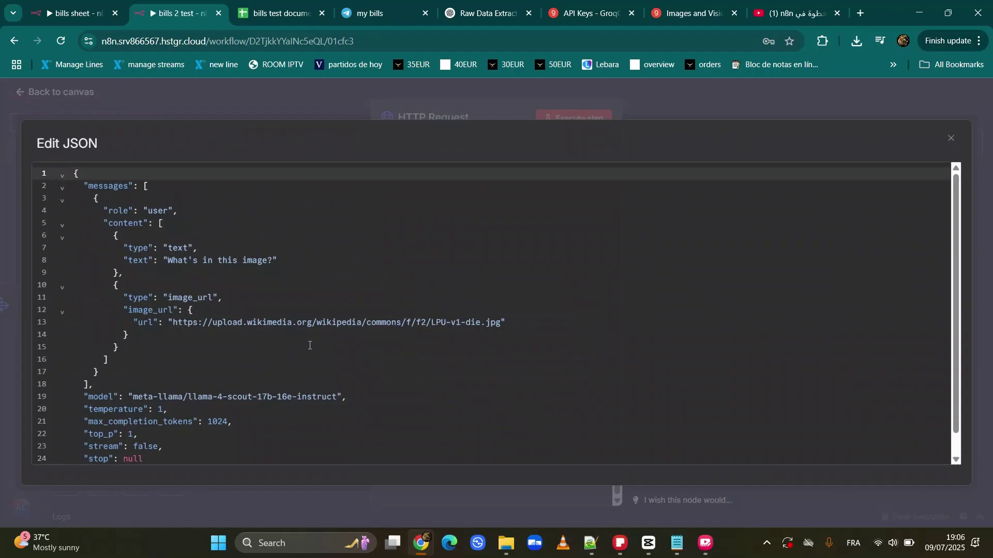
scroll(278, 351, "down", 1)
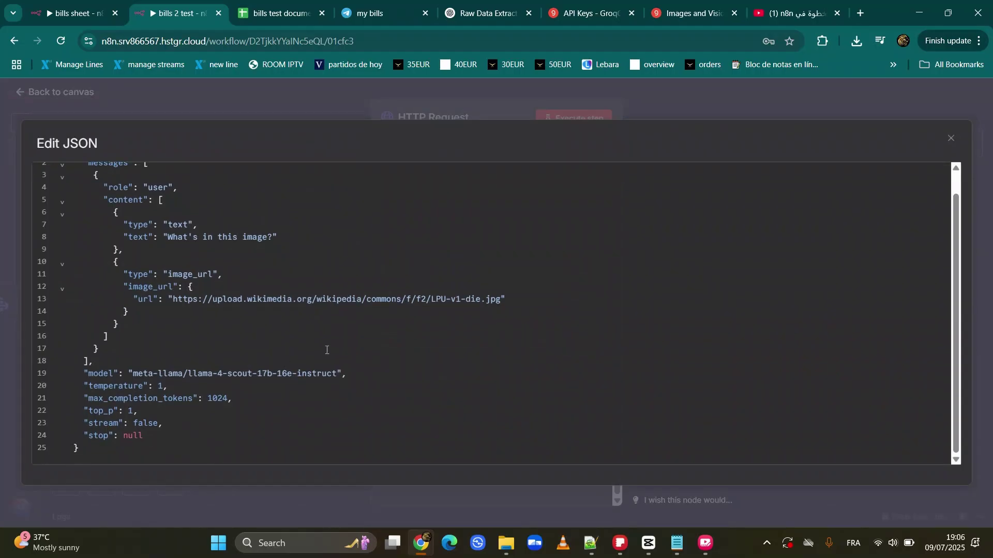
left_click(171, 299)
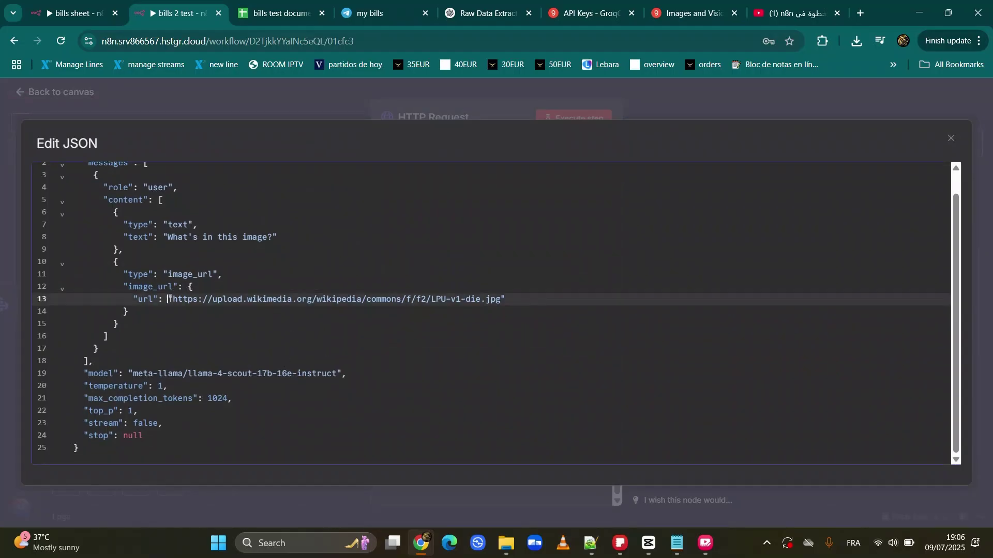
left_click_drag(168, 299, 501, 299)
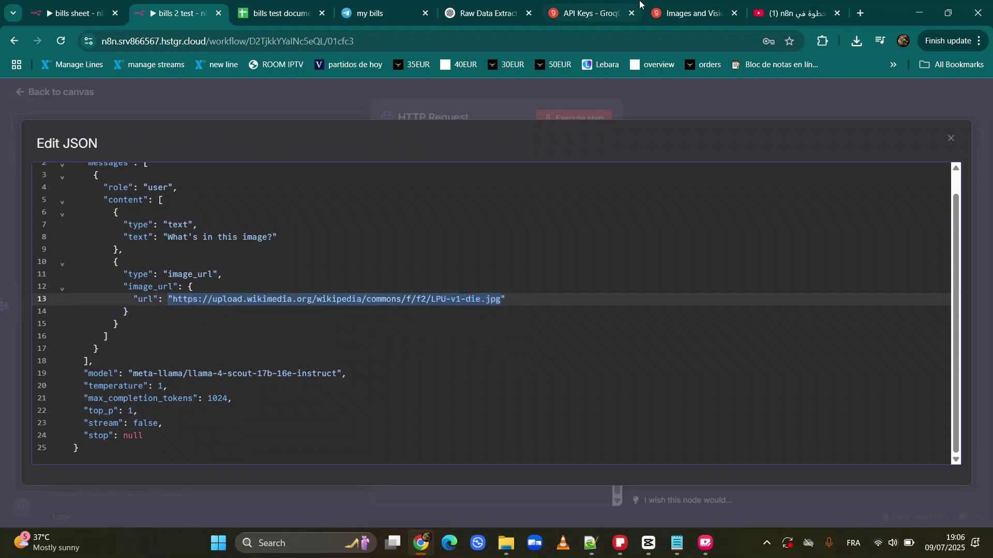
In the GroqCloud Images and Vision docs, copy data:image/jpeg;base64,{base64_image} from the Python example for passing locally saved images.
left_click(684, 10)
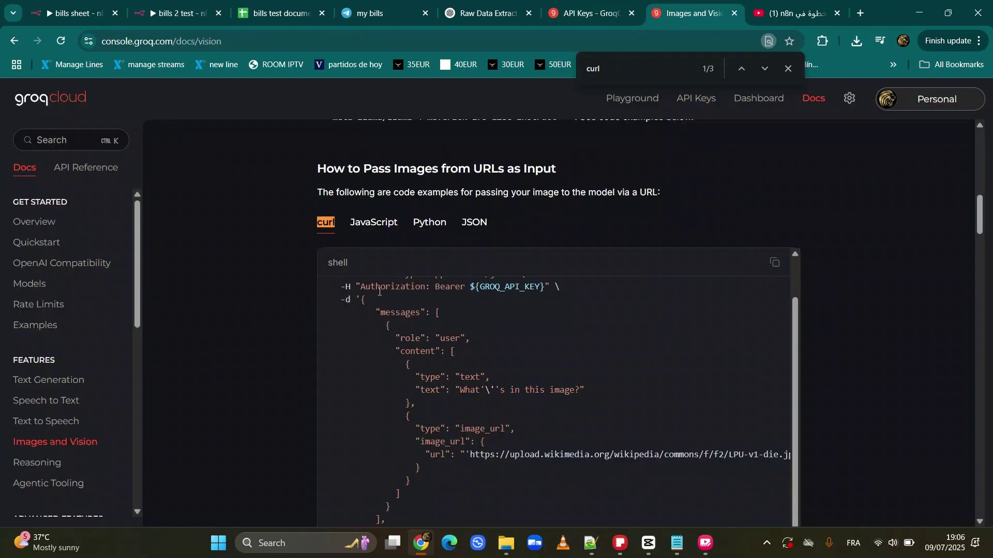
scroll(517, 348, "down", 6)
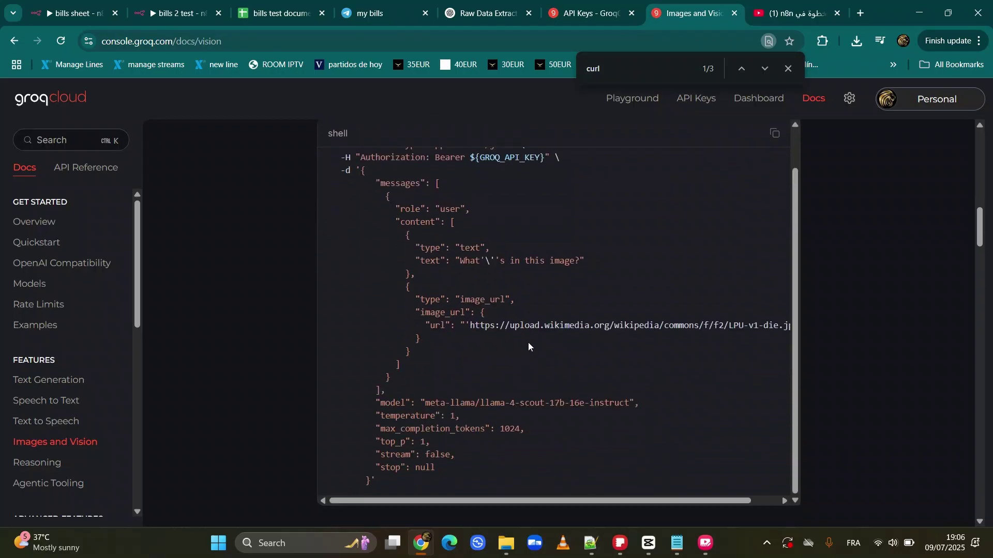
scroll(561, 329, "down", 4)
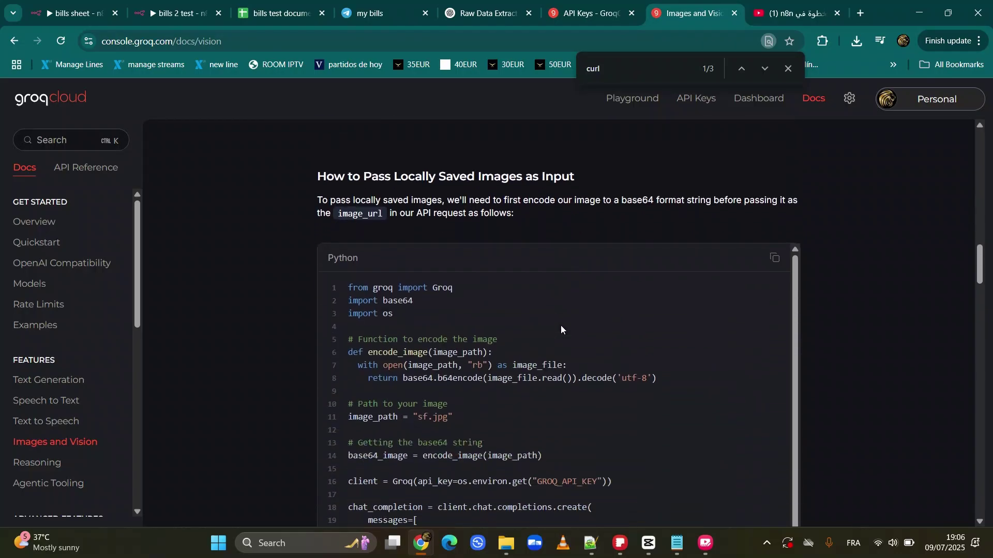
scroll(575, 337, "down", 1)
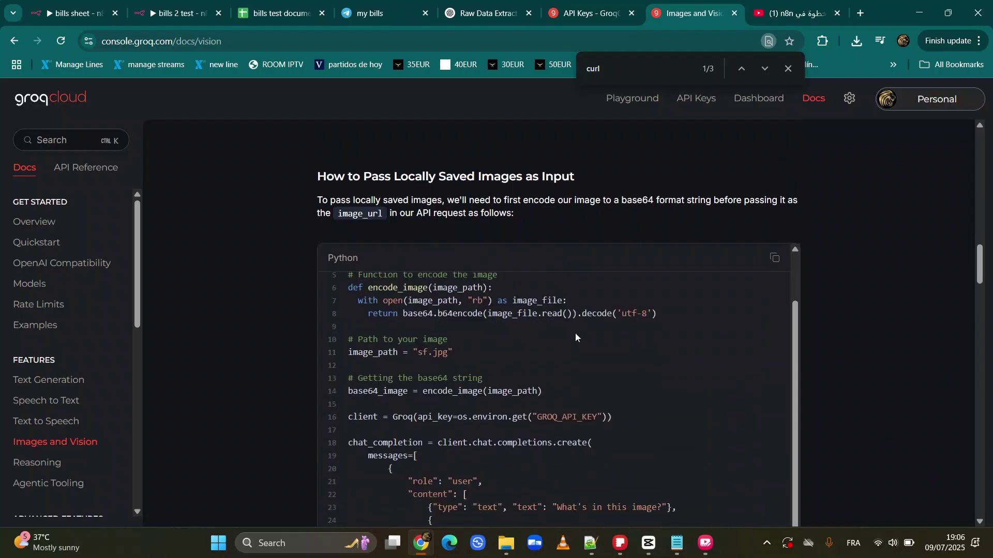
scroll(294, 278, "down", 4)
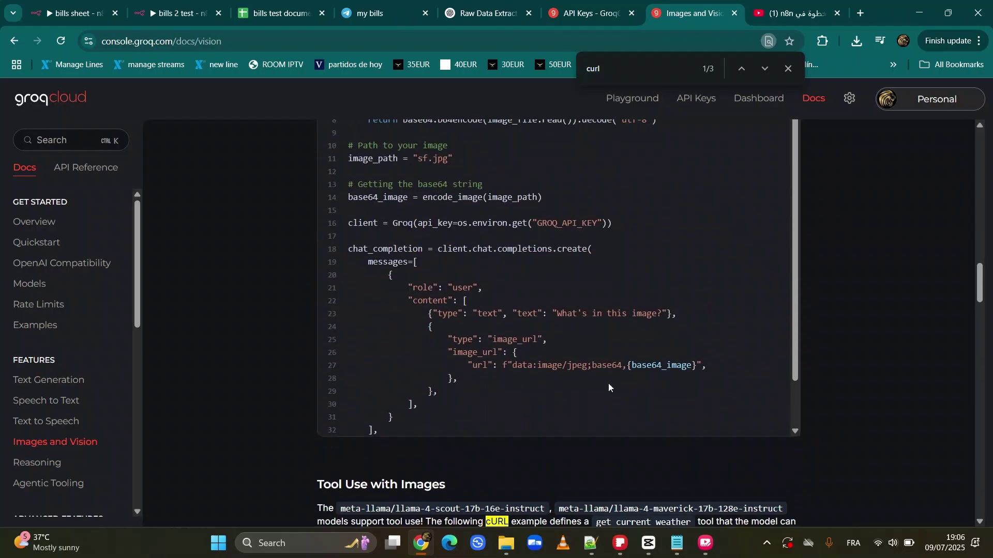
left_click_drag(631, 366, 696, 374)
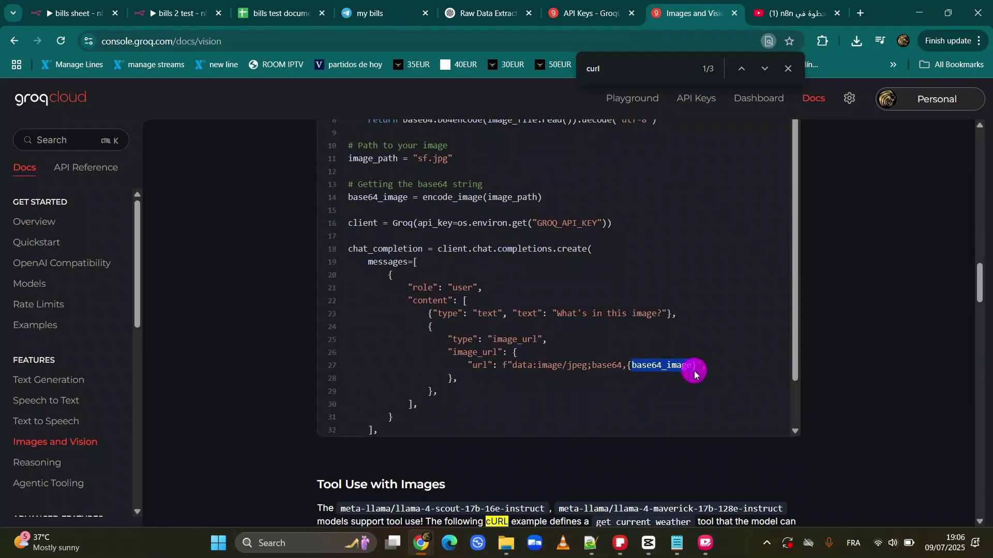
left_click(650, 367)
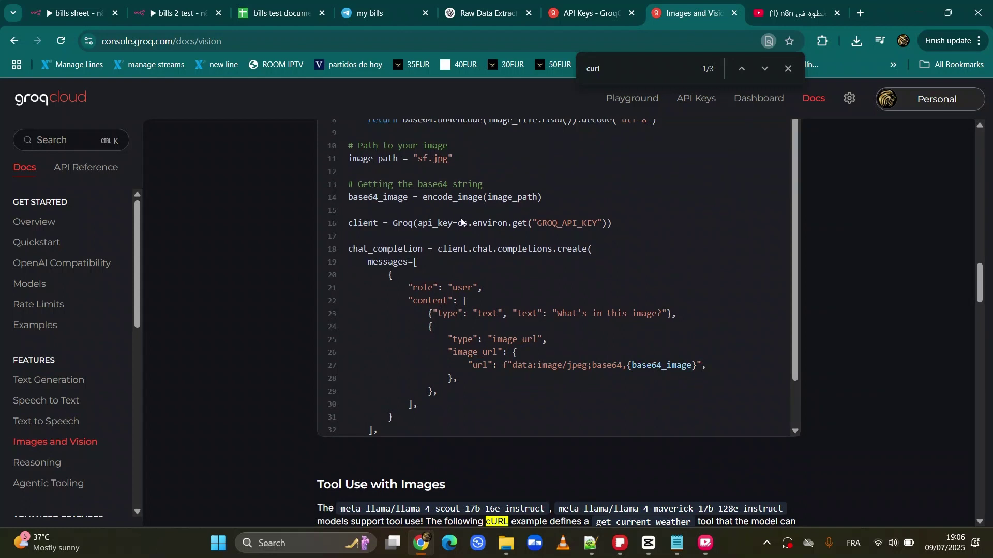
left_click(175, 13)
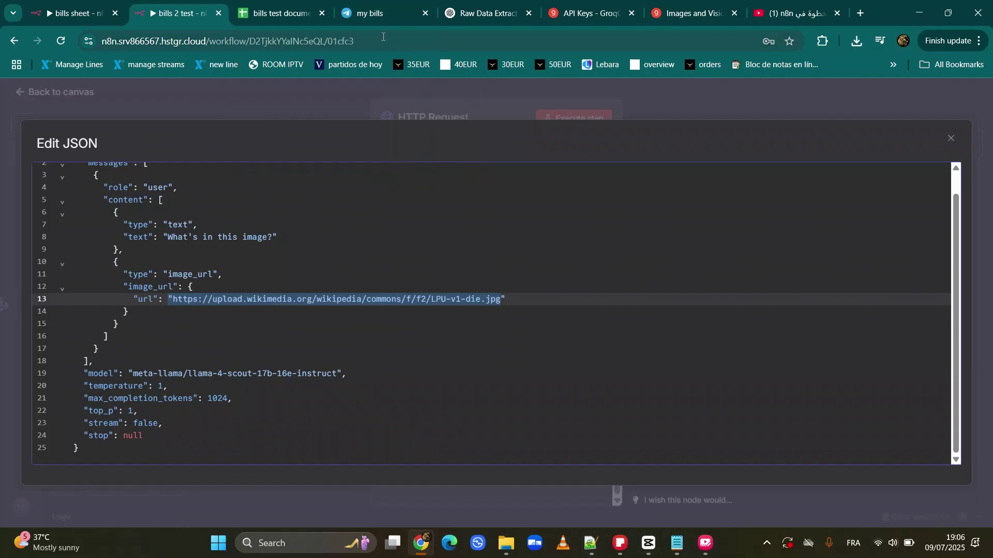
left_click(704, 7)
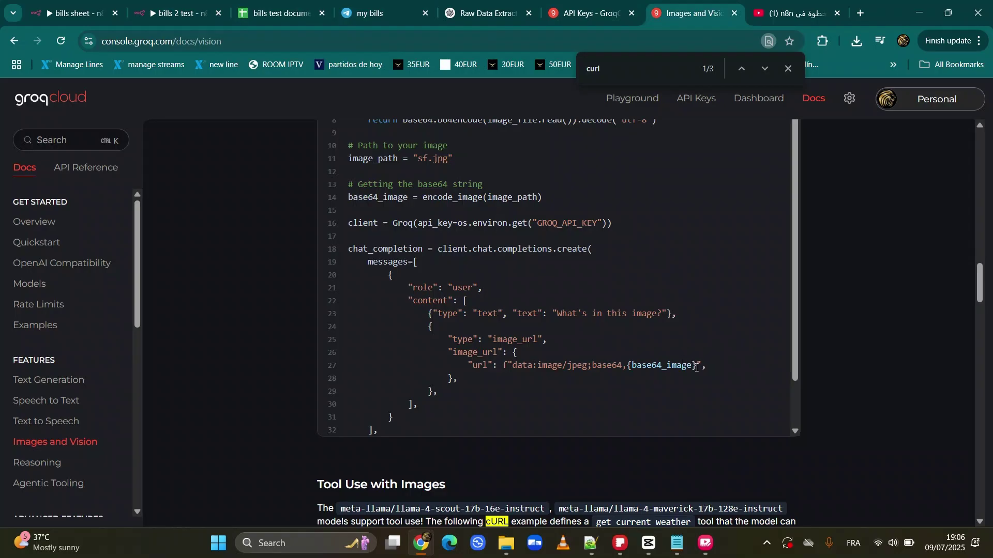
left_click_drag(696, 367, 514, 371)
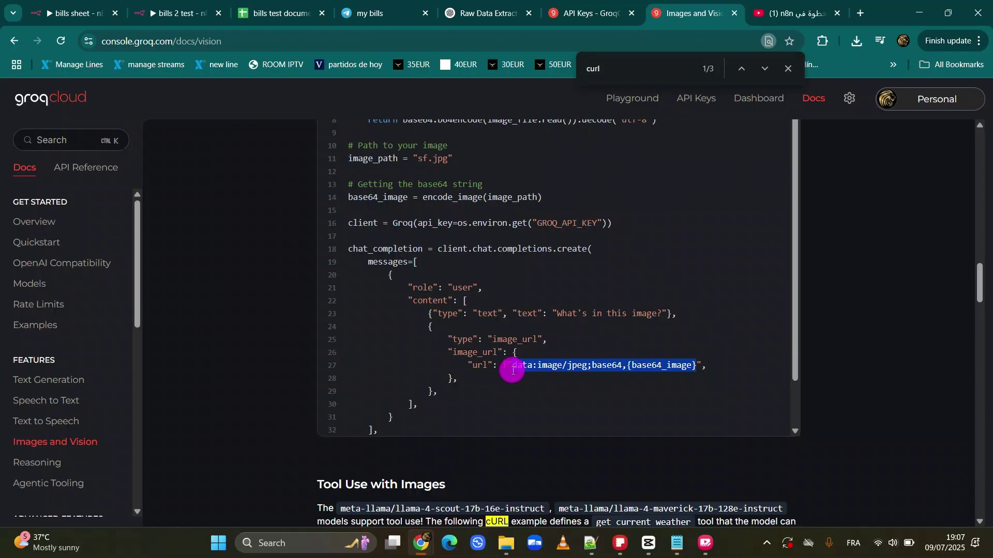
left_click_drag(513, 370, 513, 370)
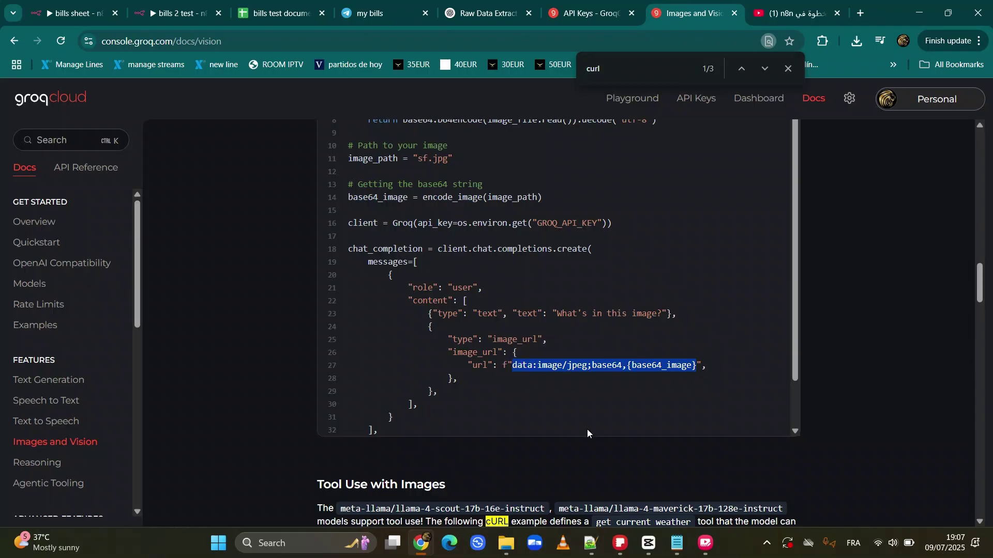
Back in n8n, replace the sample image URL in the JSON body with data:image/jpeg;base64,{base64_image} and close the editor.
left_click(176, 13)
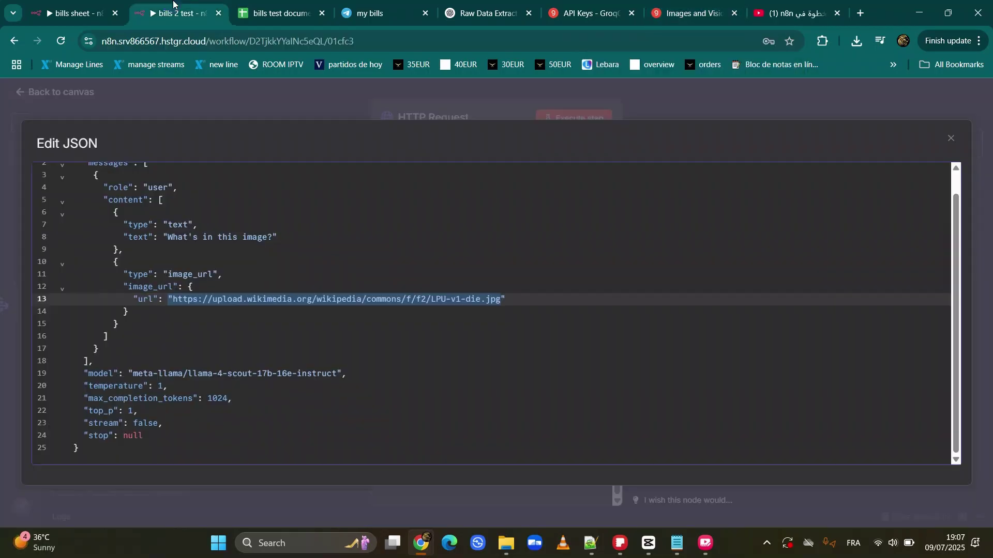
left_click(416, 365)
left_click_drag(499, 307, 176, 297)
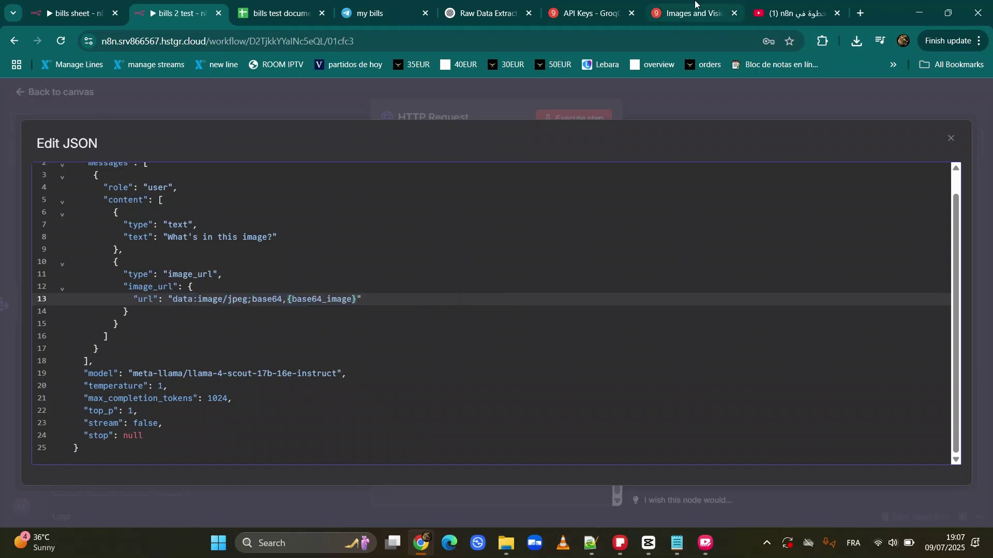
left_click(347, 299)
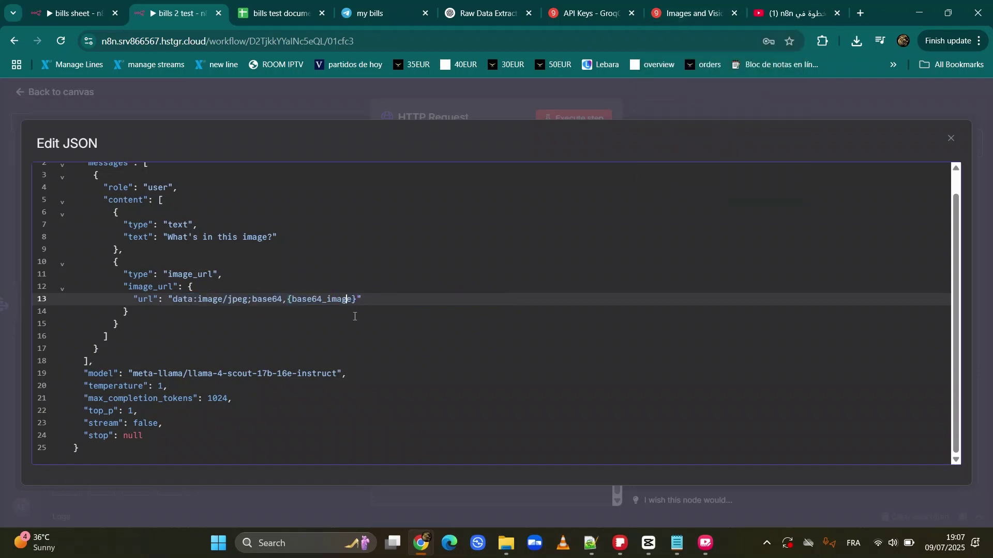
left_click(298, 316)
left_click(231, 292)
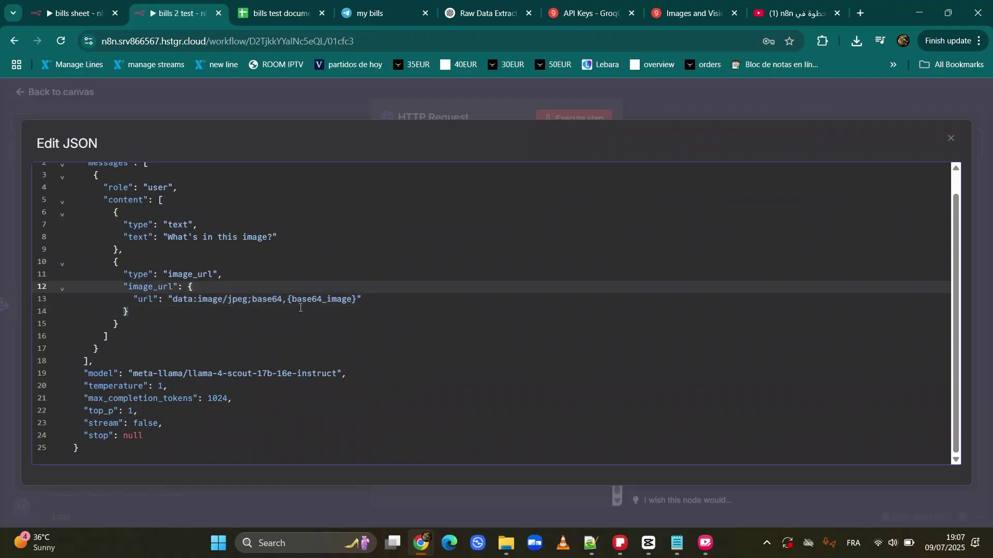
left_click(326, 300)
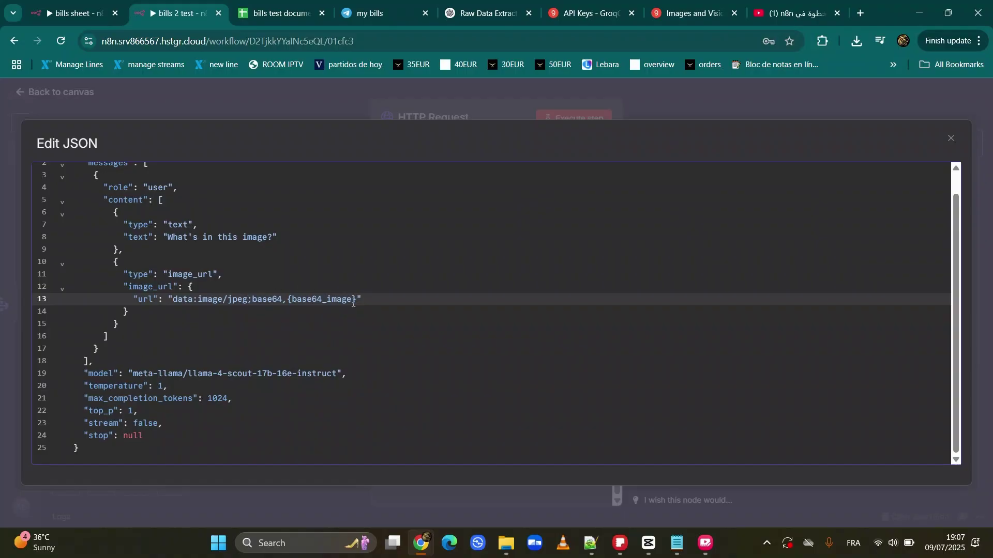
left_click(333, 333)
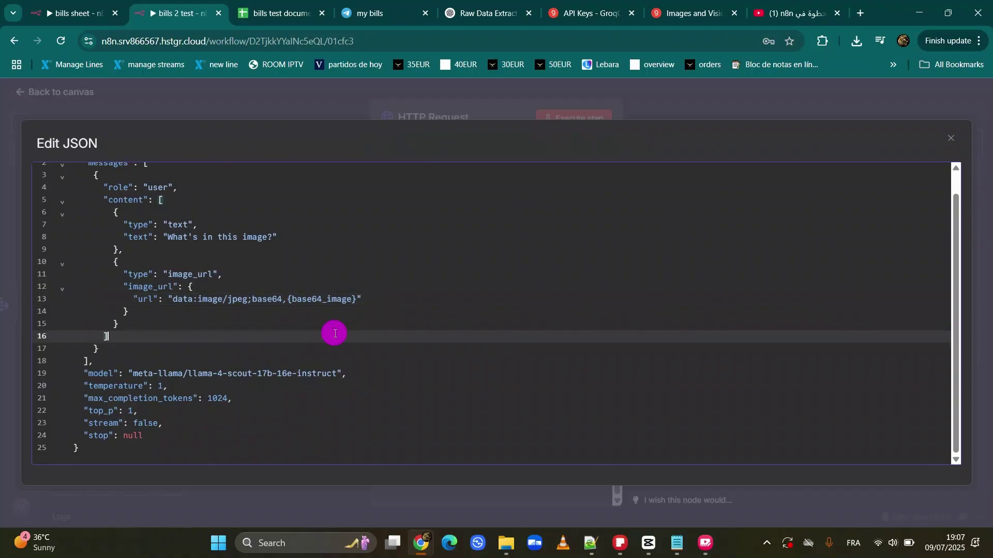
left_click_drag(355, 300, 292, 302)
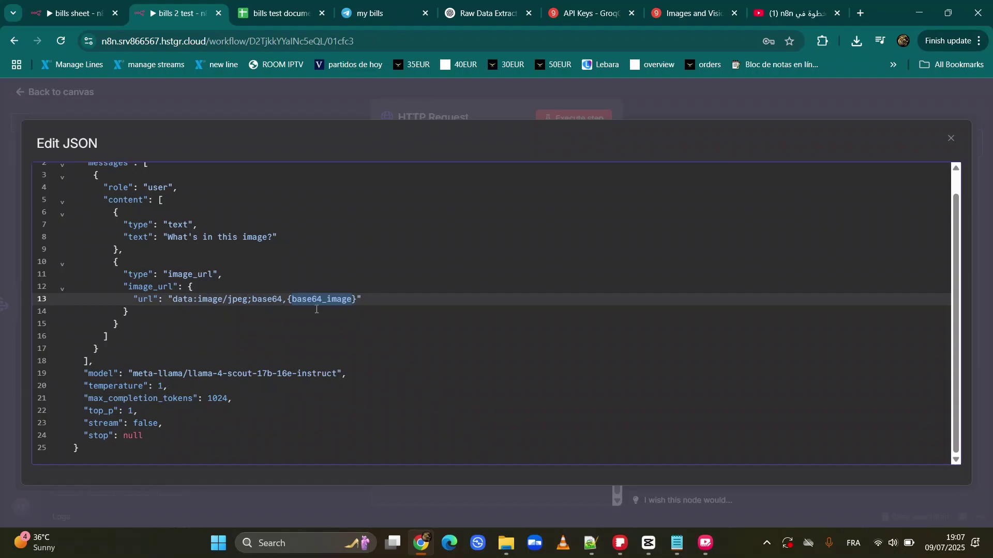
left_click(566, 98)
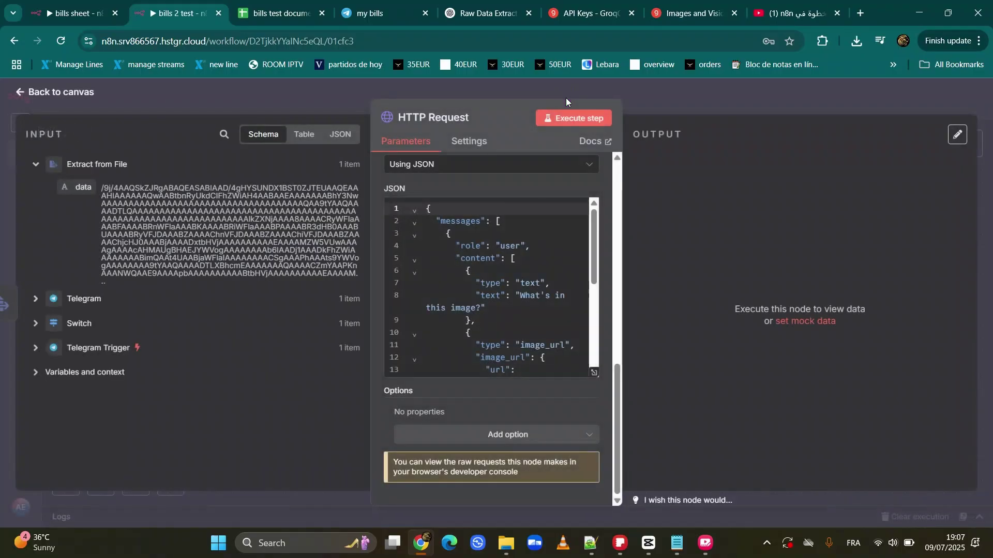
Map the Extract from File data field into the JSON body as an expression and cut {{ $json.data }} from its end.
left_click_drag(78, 187, 503, 334)
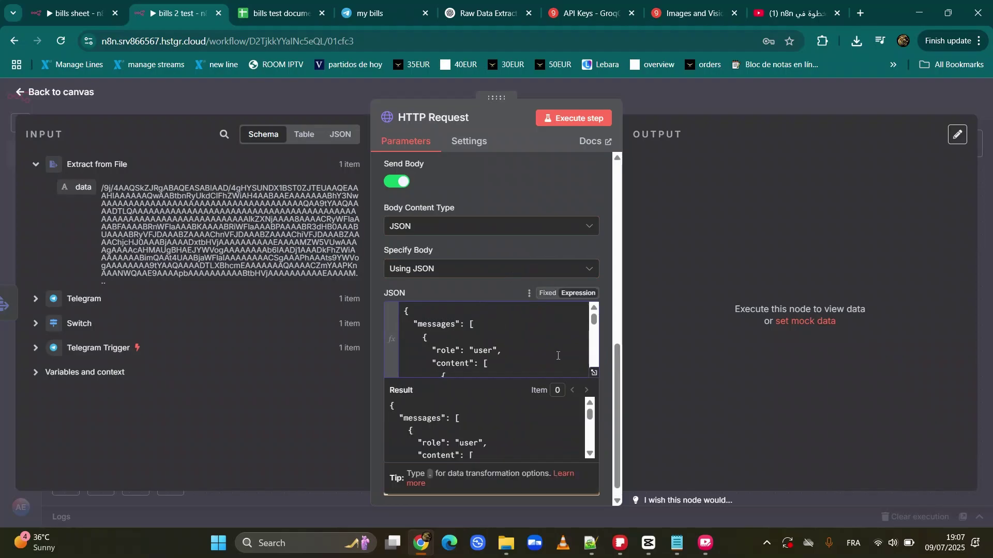
left_click(594, 372)
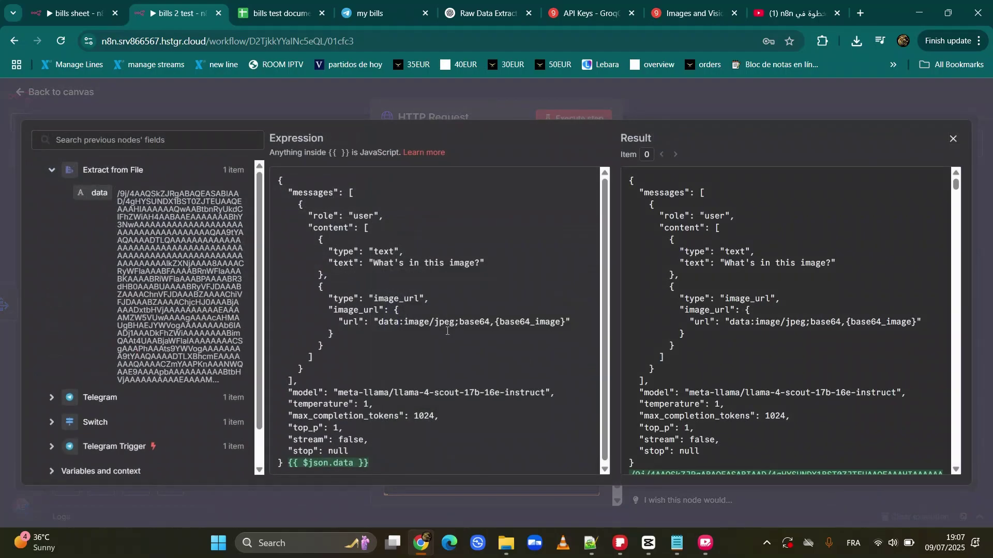
left_click(376, 463)
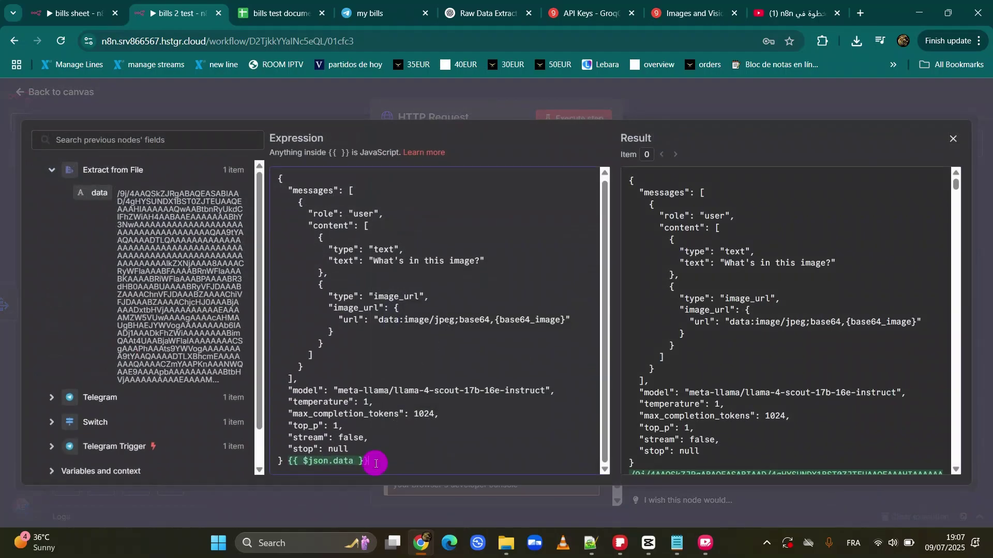
left_click_drag(376, 464, 289, 461)
key("ctrl+c")
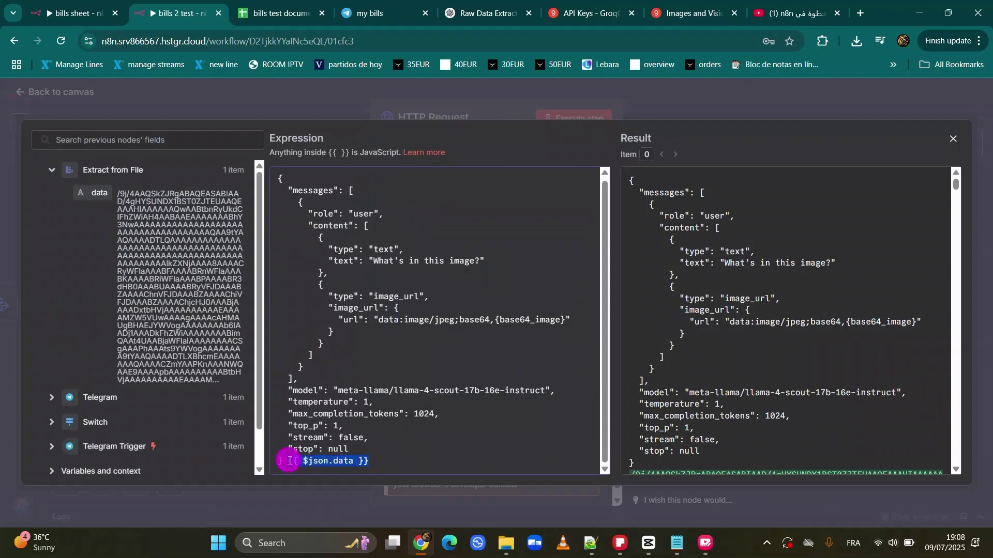
key("BackSpace")
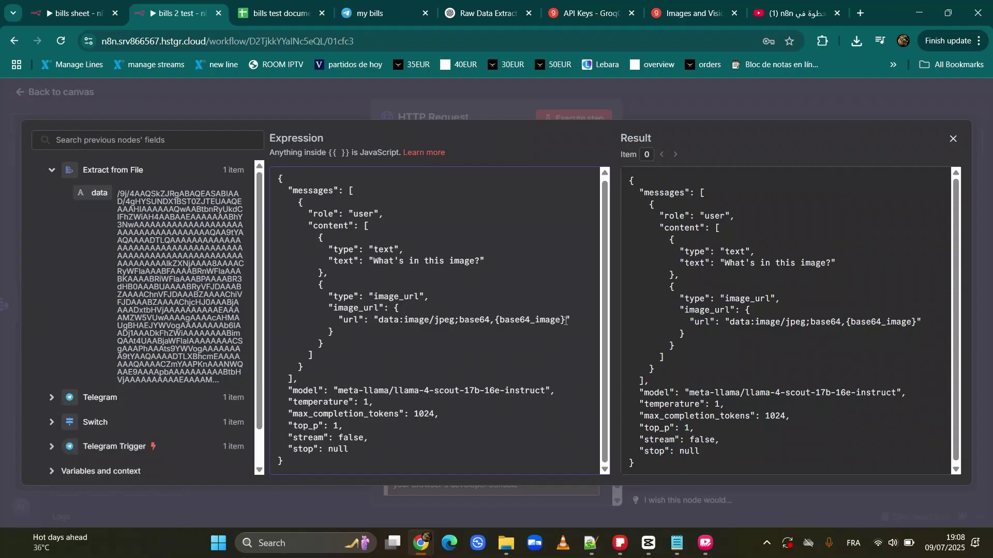
Replace the {base64_image} placeholder in the url value with {{ $json.data }} and execute the HTTP Request step.
left_click_drag(565, 321, 496, 322)
key("ctrl+v")
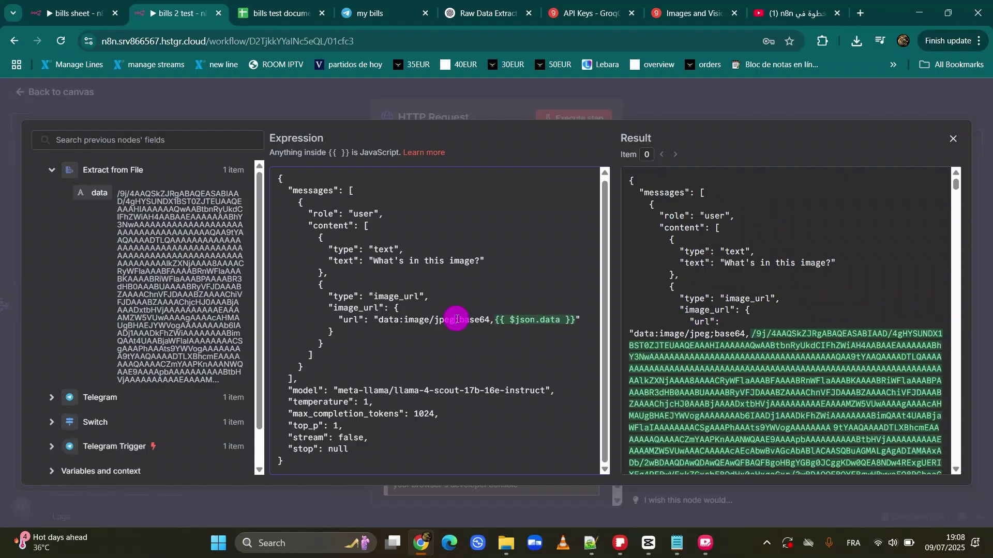
left_click(535, 91)
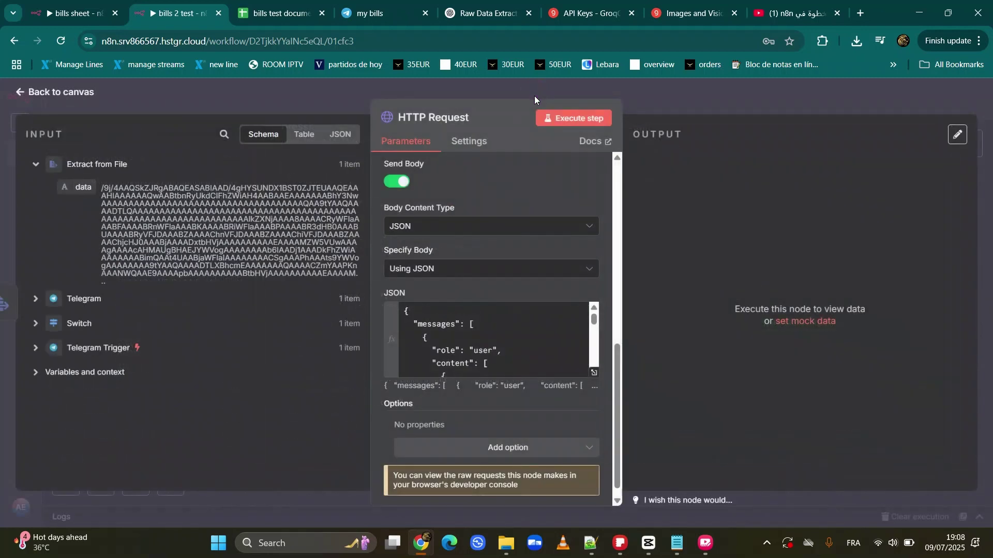
left_click(578, 119)
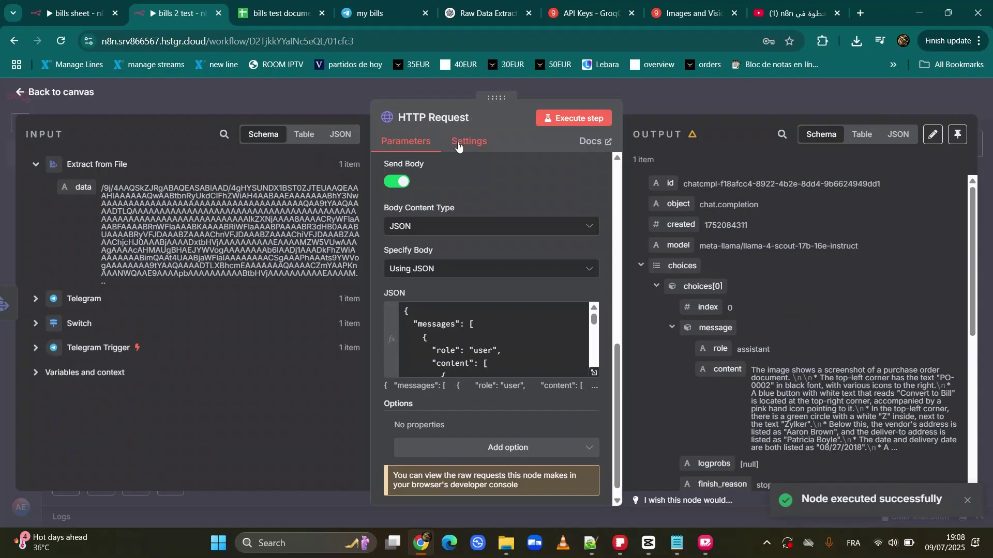
Look over GroqCloud's API Keys page and the Images and Vision docs, and return to the n8n workflow.
left_click(590, 13)
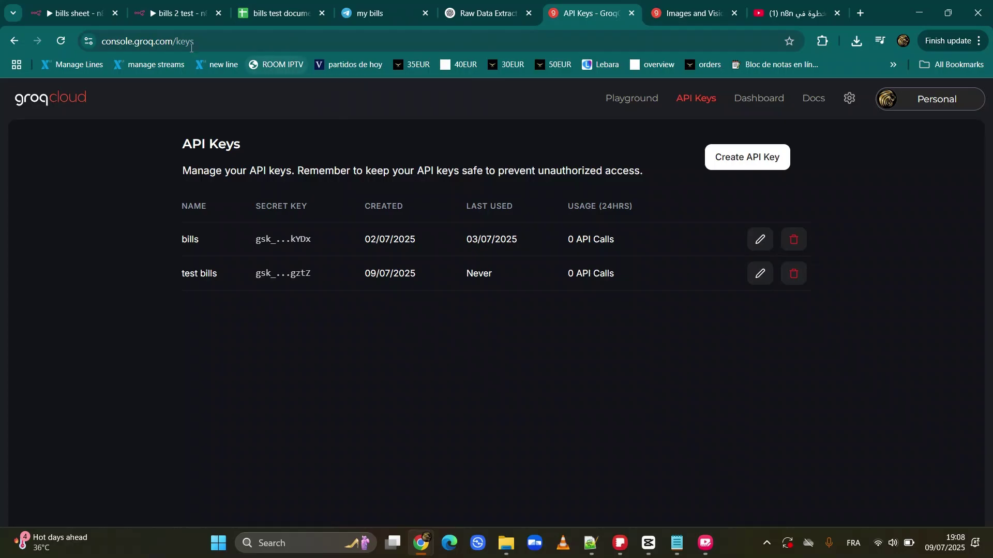
left_click(175, 13)
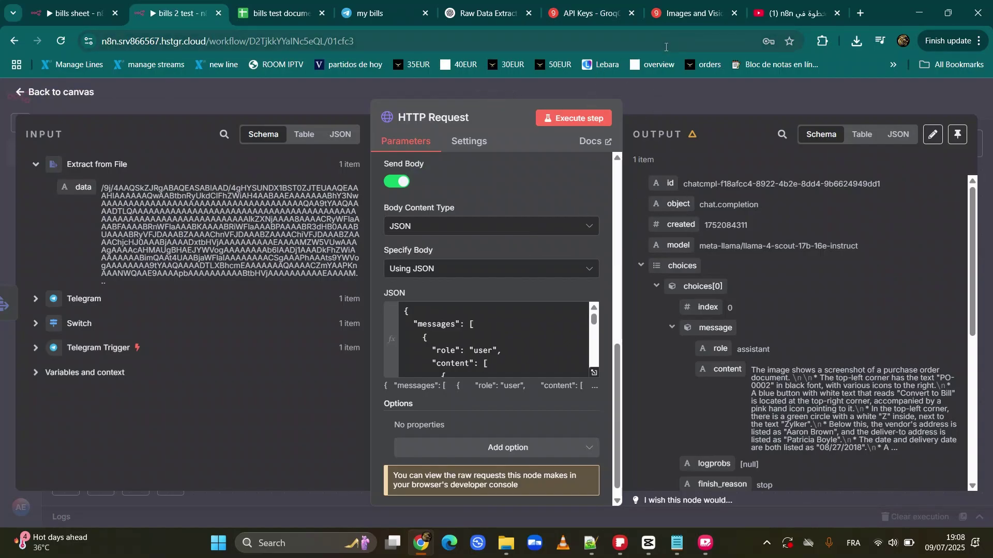
left_click(680, 15)
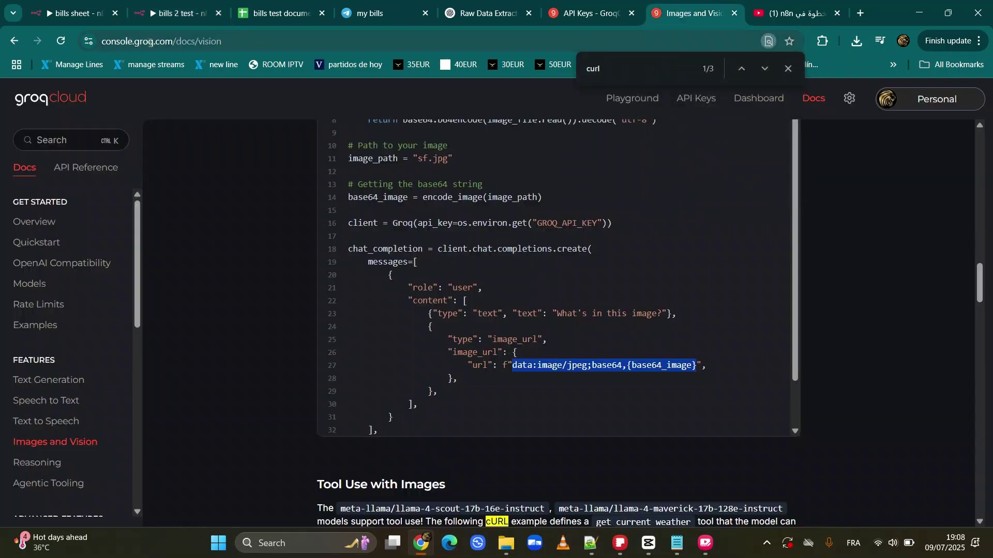
left_click(166, 16)
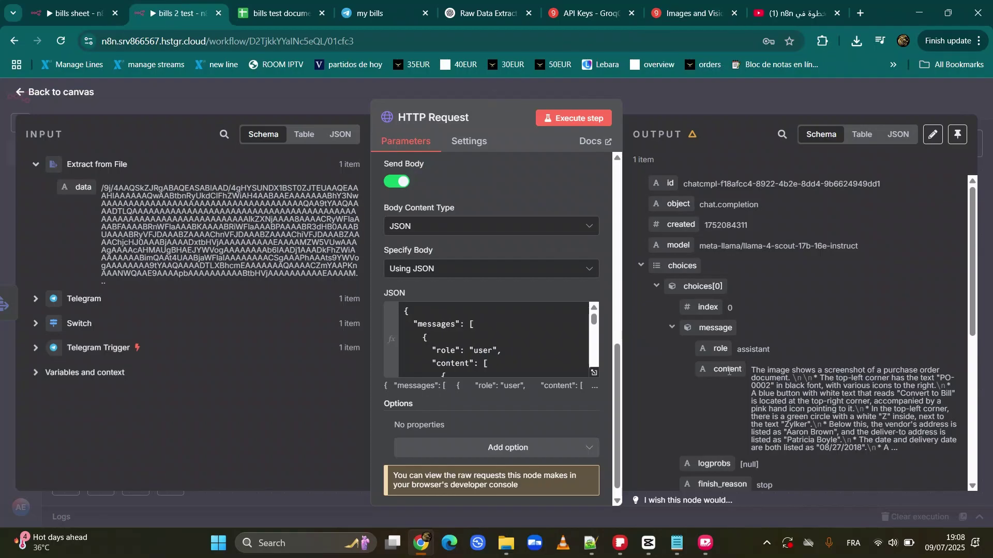
Compare the HTTP Request node's returned message content with the base64 input data, and return to the canvas.
left_click_drag(751, 370, 899, 449)
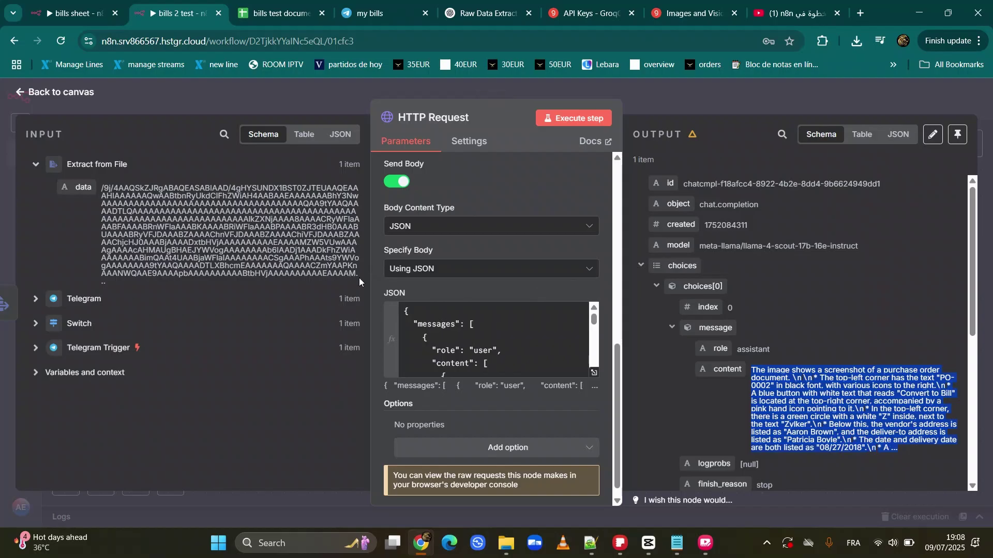
left_click_drag(359, 281, 101, 187)
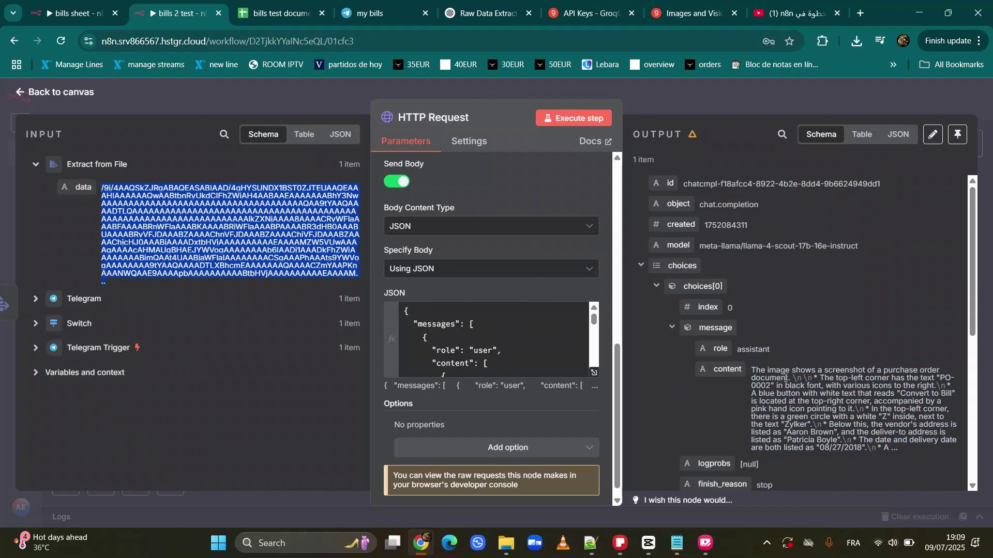
left_click_drag(789, 372, 869, 425)
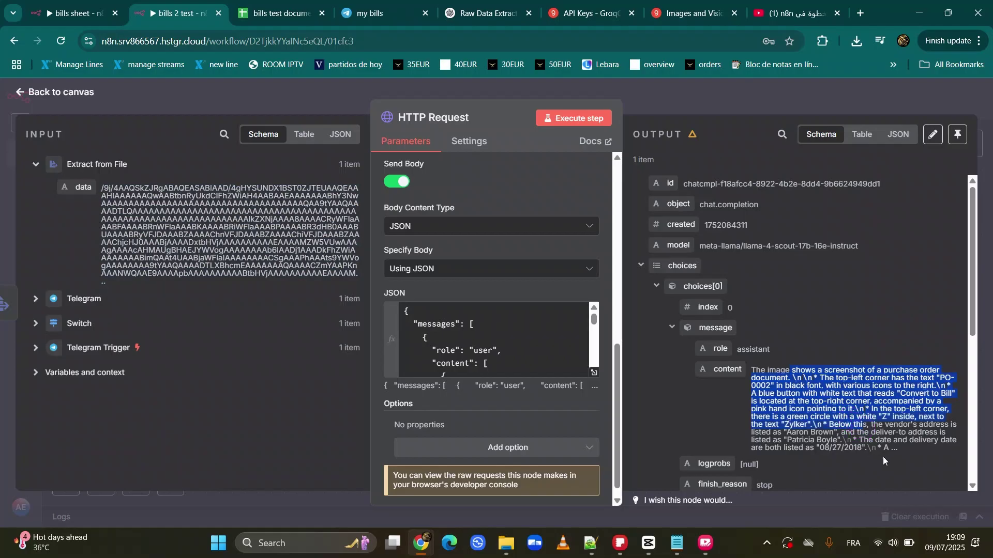
left_click(887, 456)
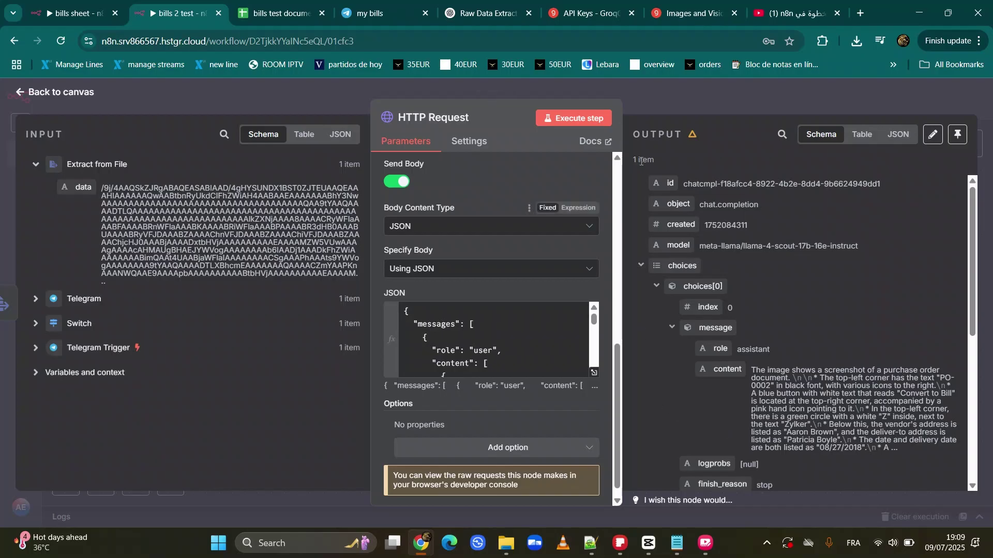
left_click(680, 92)
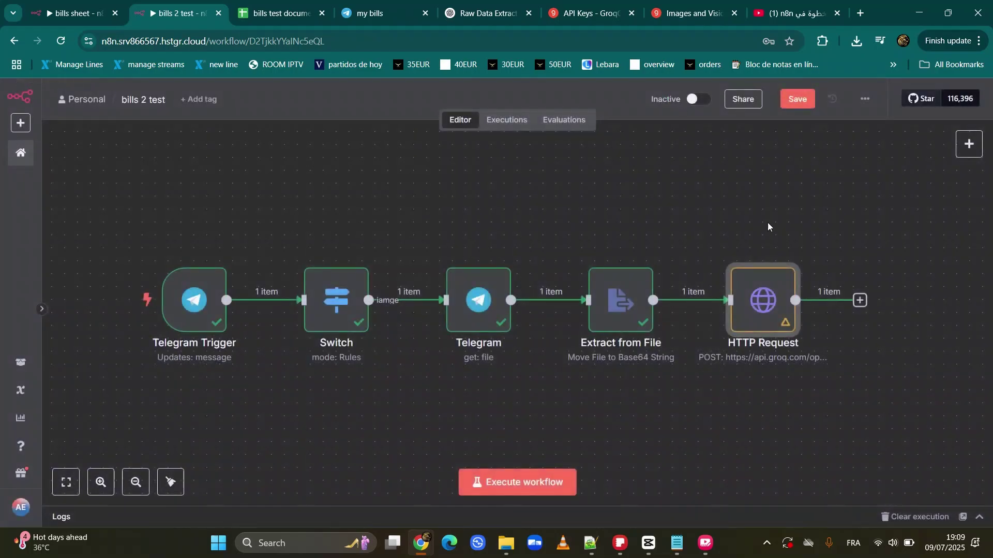
Add an OpenAI node with the Message a Model action after the HTTP Request node.
left_click_drag(721, 393, 380, 377)
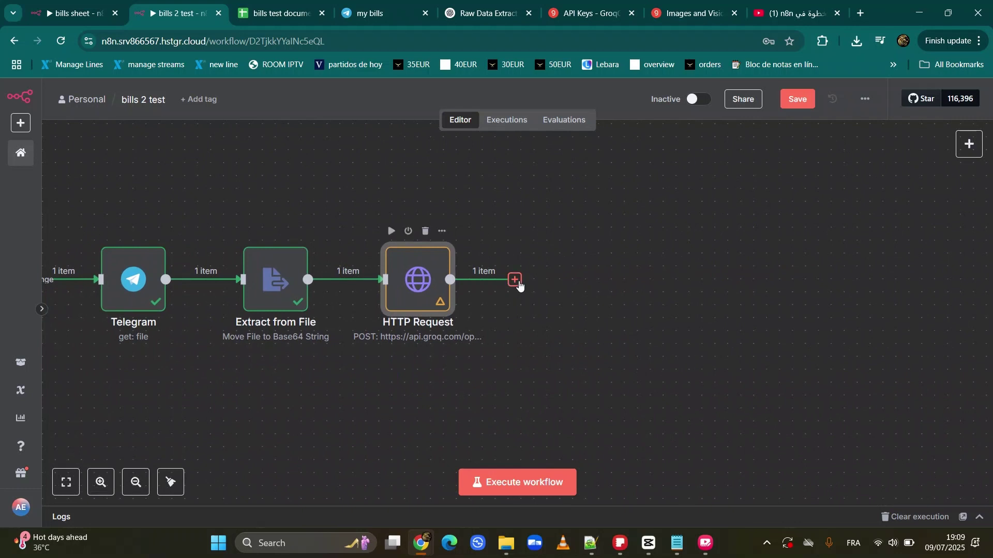
left_click(515, 280)
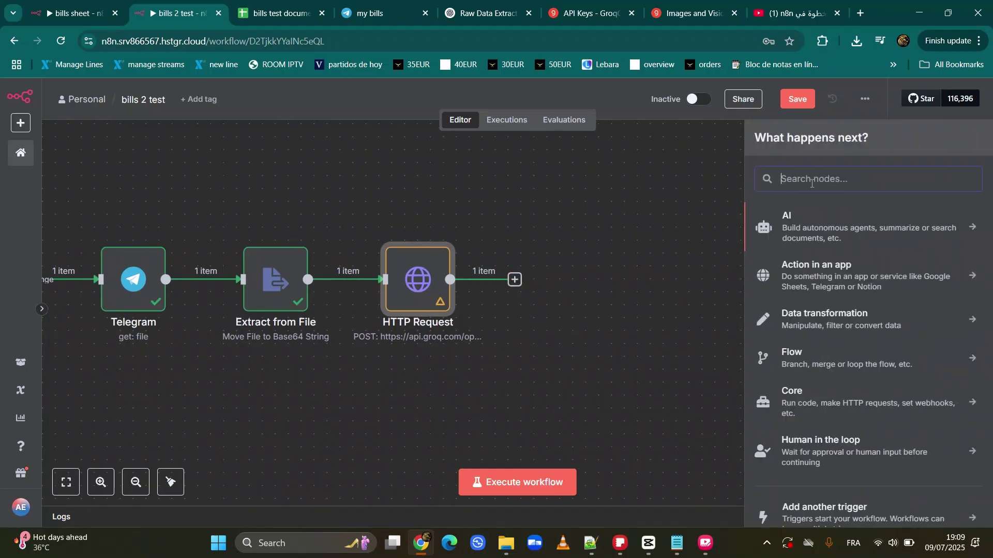
type("op")
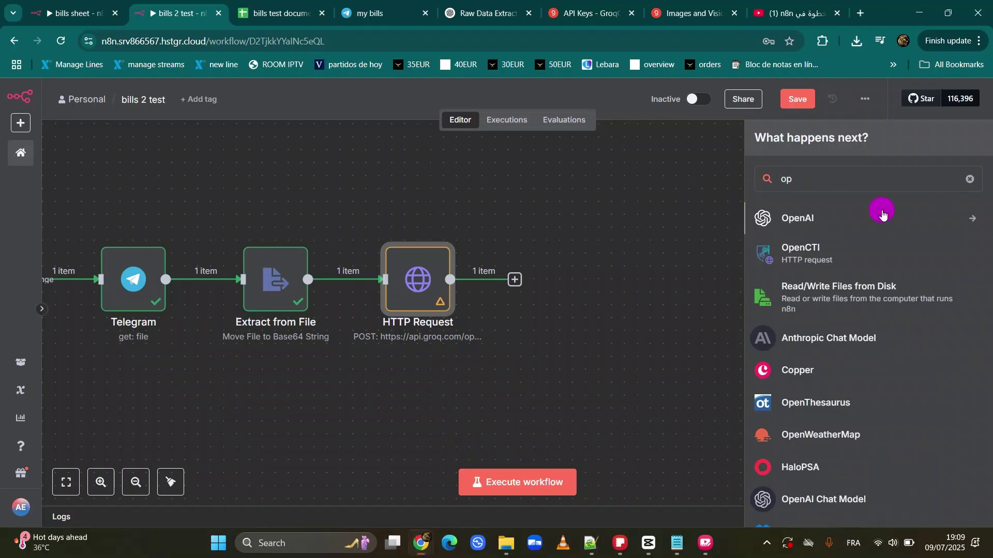
left_click(882, 213)
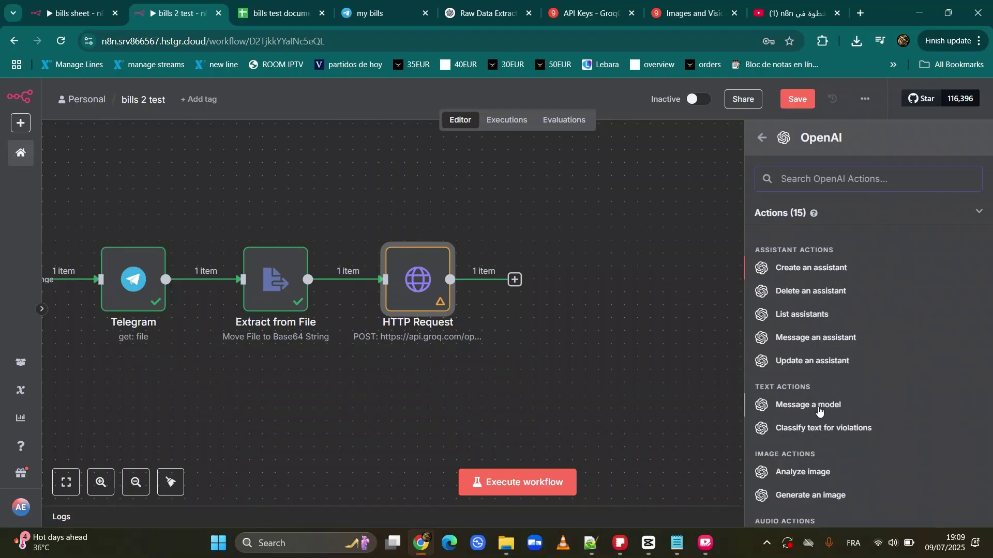
left_click(818, 408)
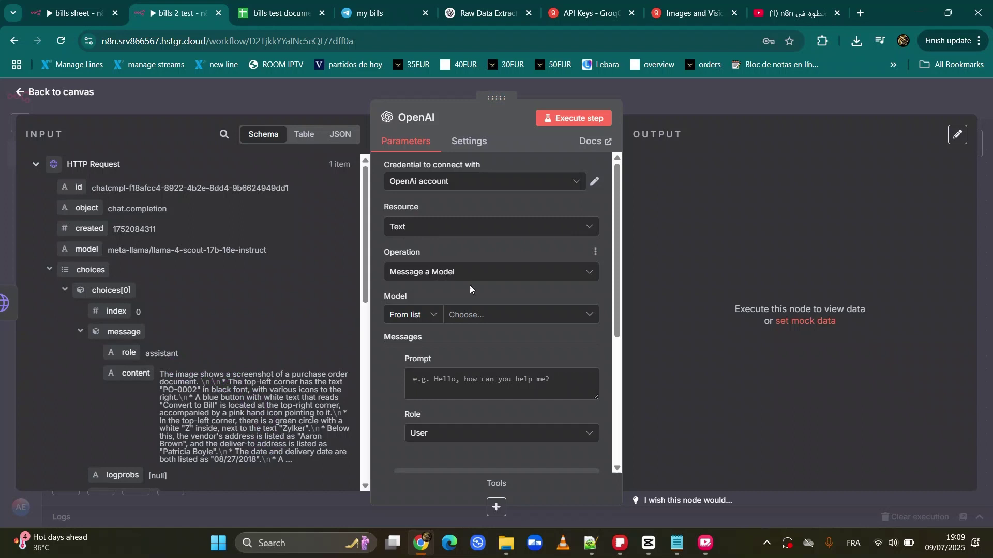
Set the role of the OpenAI node's message to System.
scroll(532, 276, "down", 2)
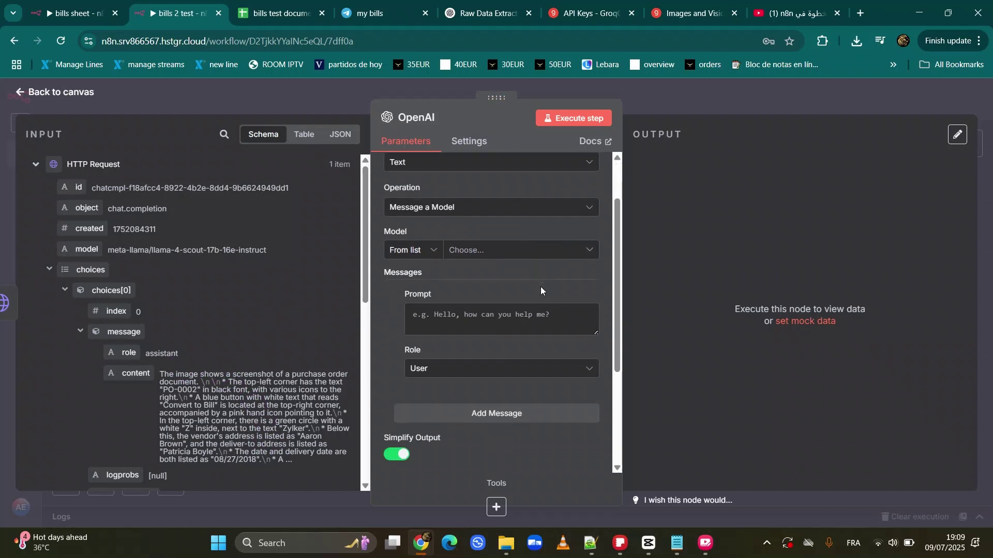
scroll(540, 287, "down", 2)
left_click(508, 306)
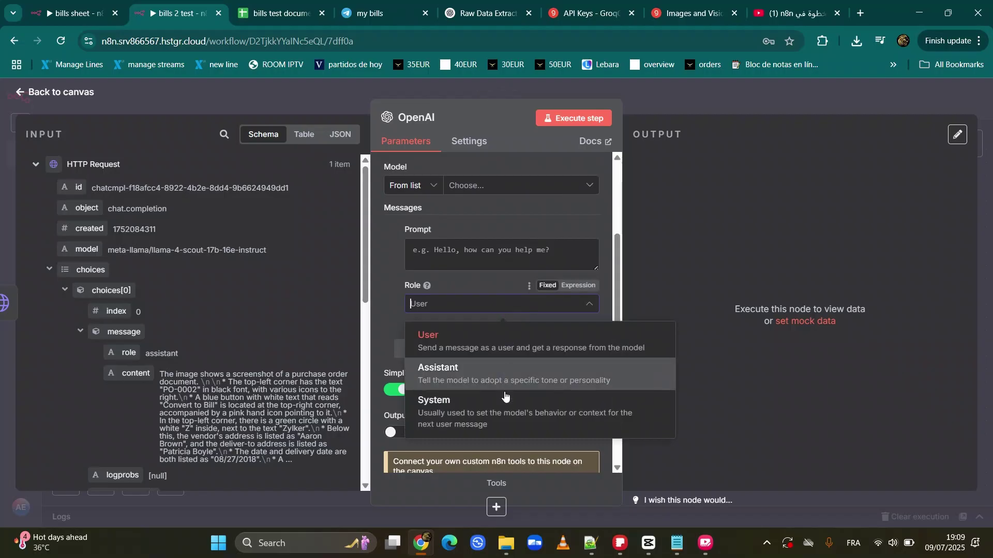
left_click(505, 406)
left_click(476, 256)
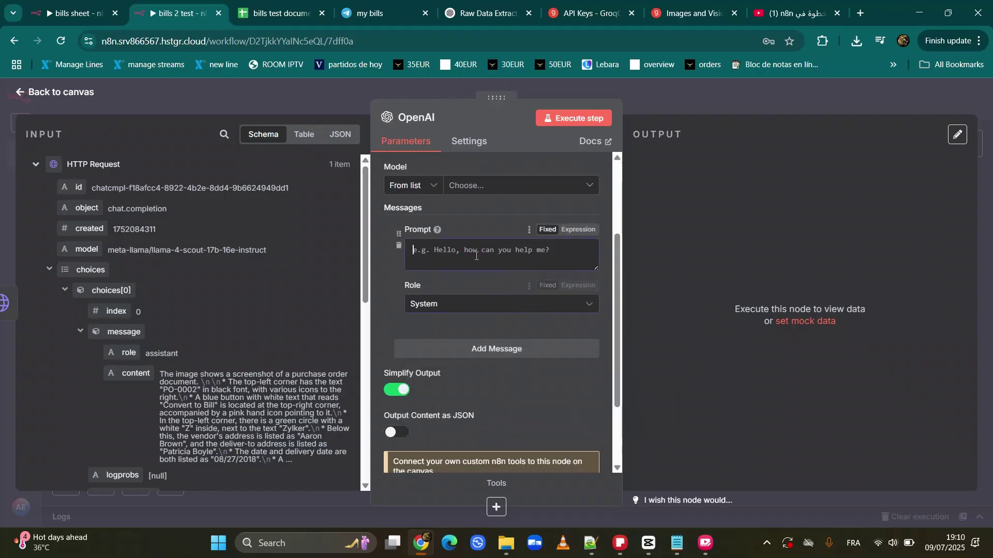
Search the OpenAI node's model list for 4.1 and select GPT-4.1.
left_click(466, 188)
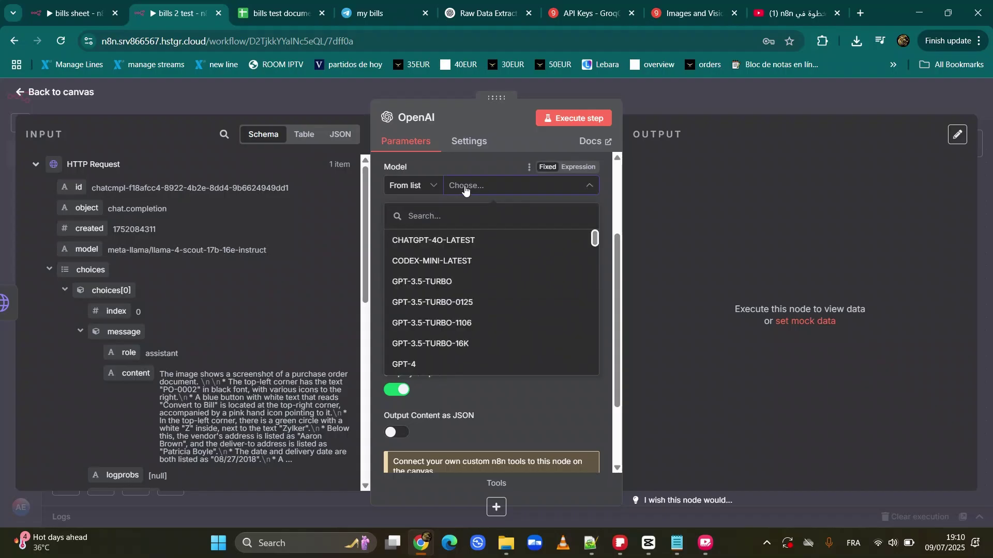
left_click(468, 209)
type("4.1")
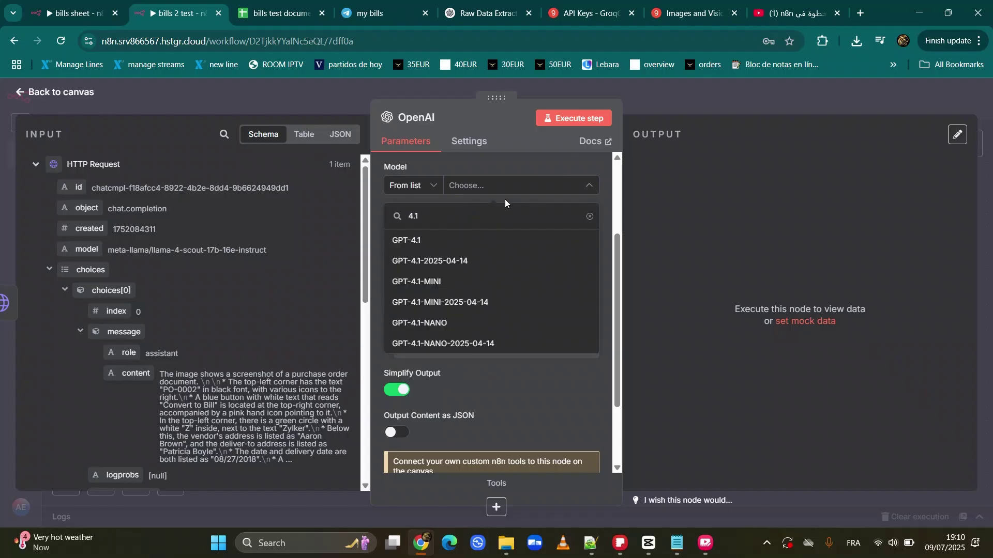
left_click(499, 239)
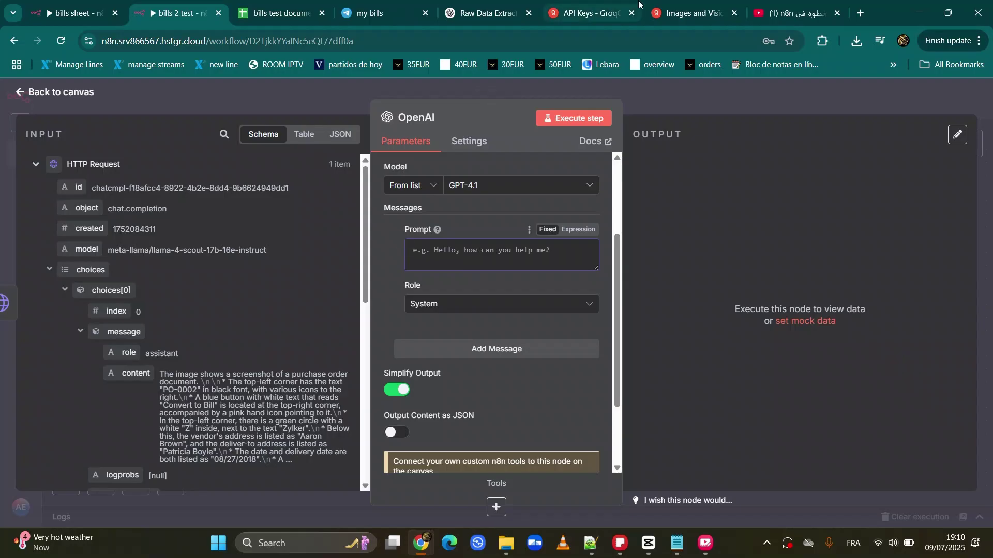
Open the create-bills-from-purchase-orders image from the desktop, examine its items, dates and total, close it and return to n8n.
left_click(919, 11)
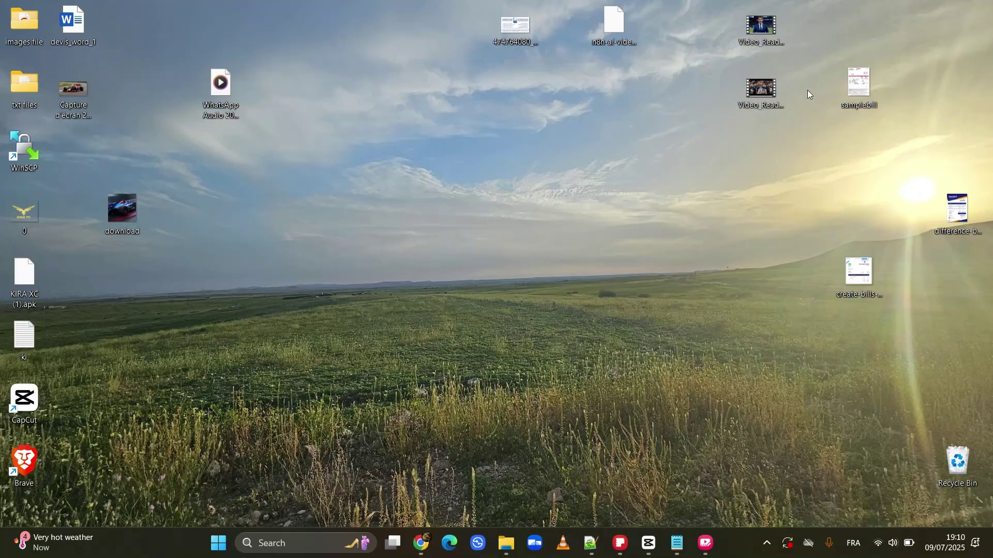
double_click(860, 275)
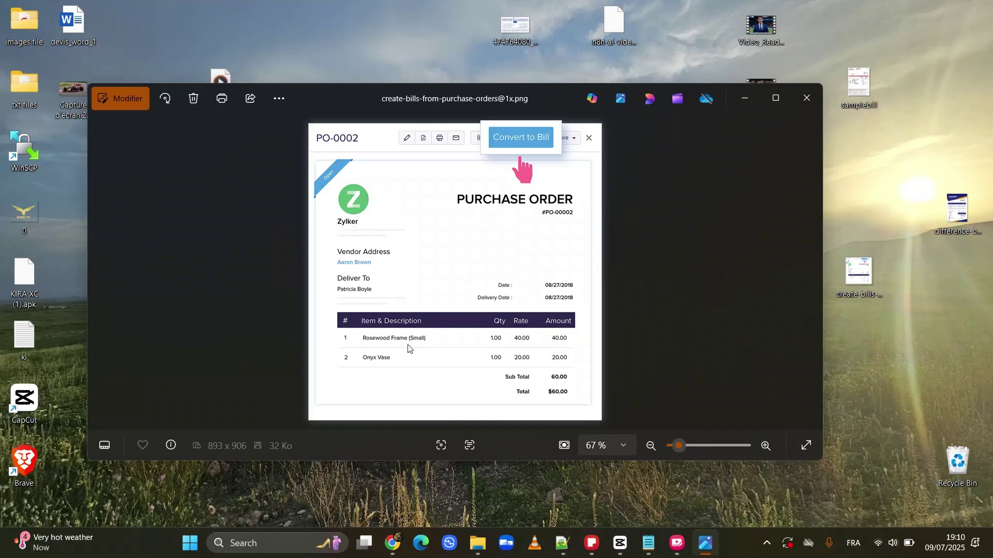
left_click_drag(577, 296, 532, 295)
left_click(806, 98)
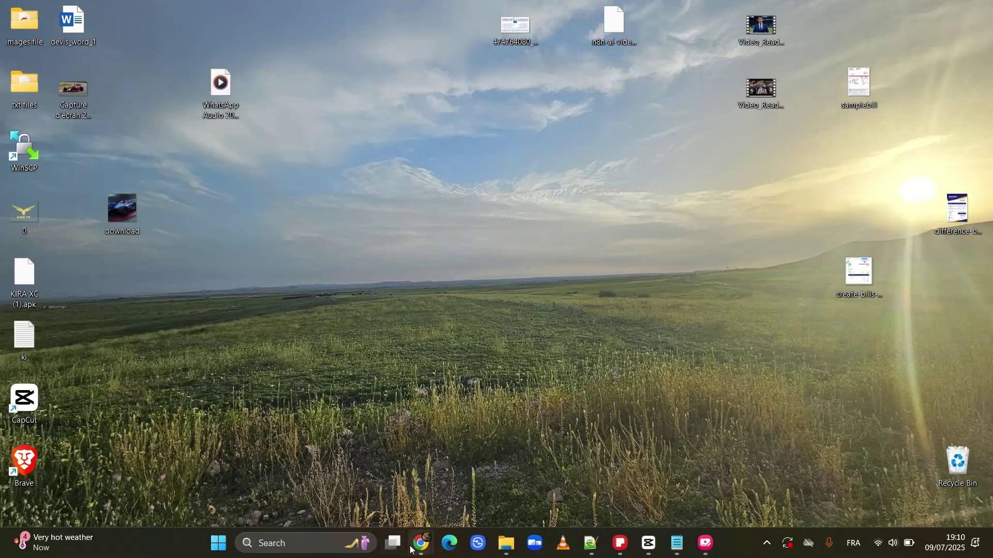
mouse_move(419, 550)
left_click(381, 468)
key("super+d")
mouse_move(423, 548)
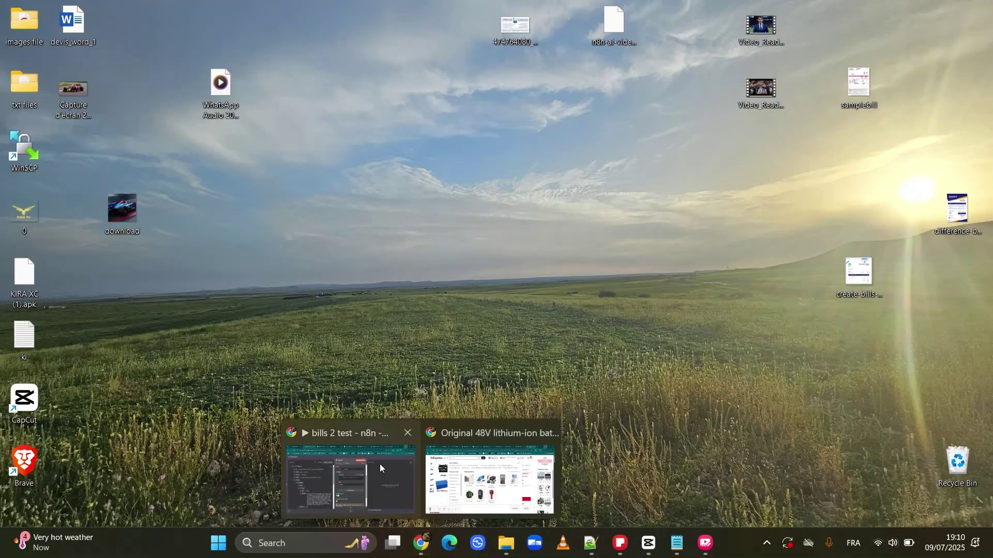
left_click(380, 467)
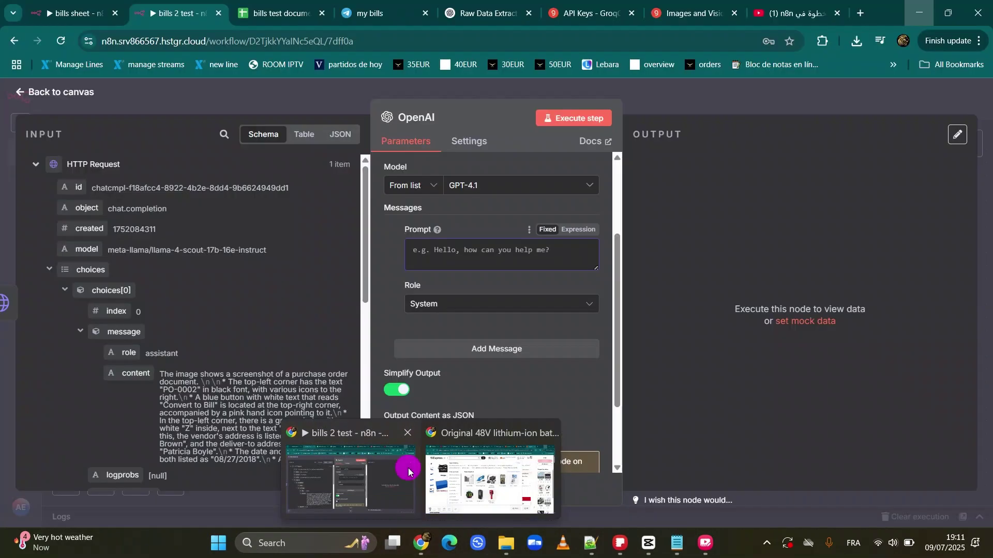
left_click(405, 468)
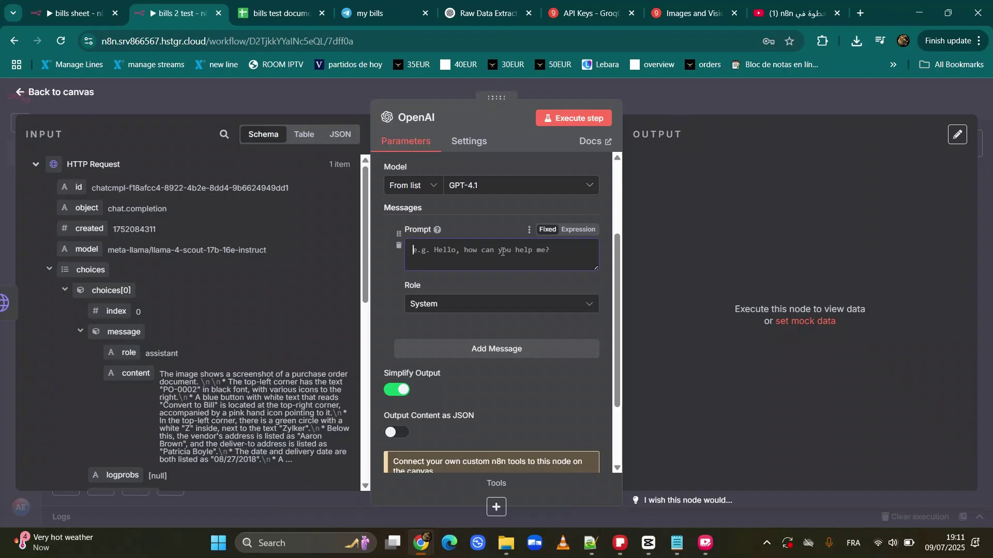
Switch to the Raw Data Extraction Prompt chat in ChatGPT and look through its extraction prompts and JavaScript code for a suitable prompt.
left_click(489, 3)
scroll(812, 231, "up", 10)
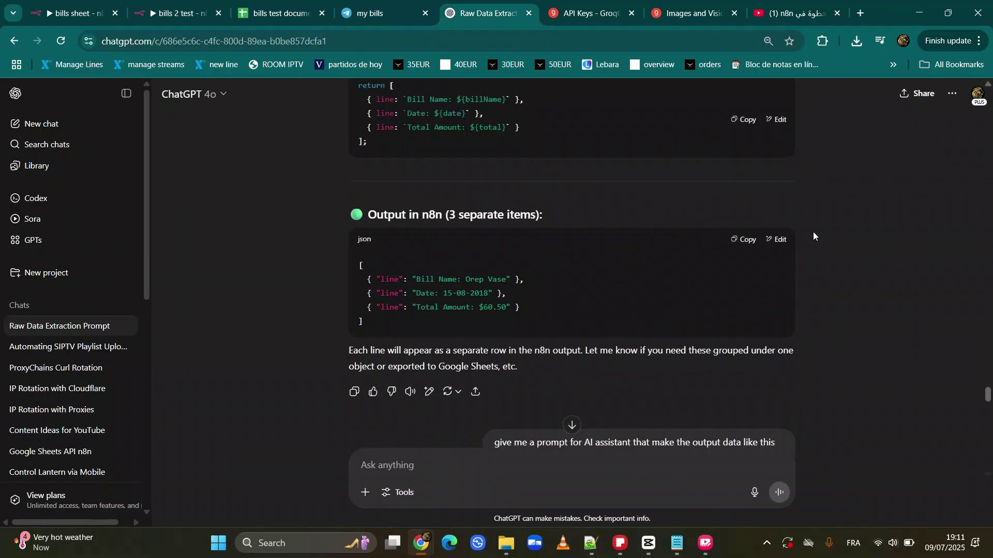
scroll(786, 248, "up", 15)
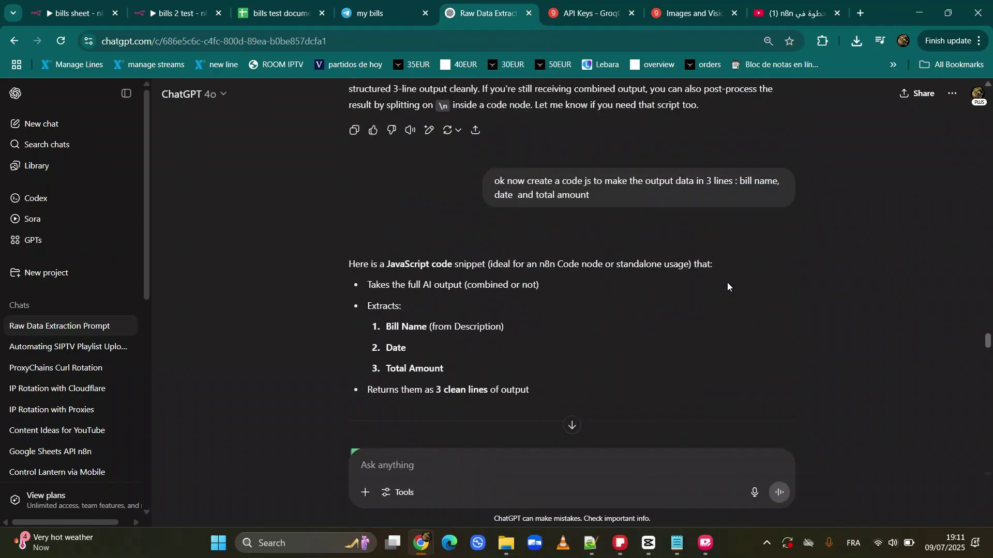
scroll(542, 320, "up", 5)
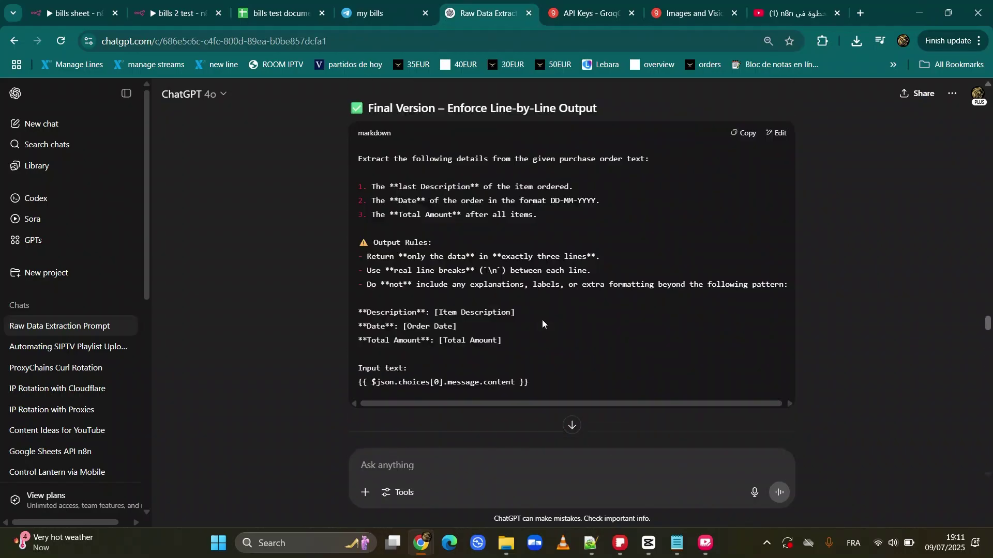
scroll(517, 313, "up", 8)
scroll(514, 299, "down", 6)
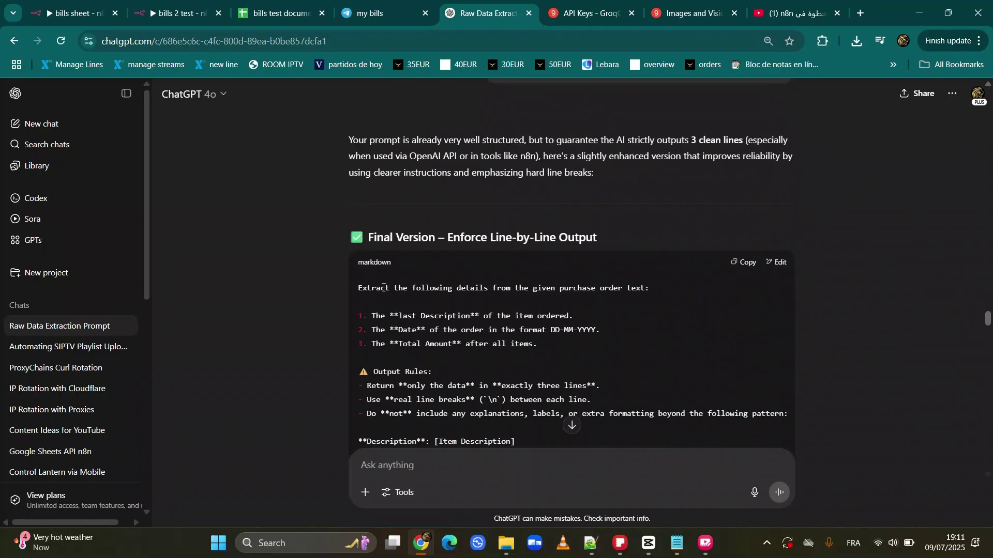
scroll(287, 283, "up", 10)
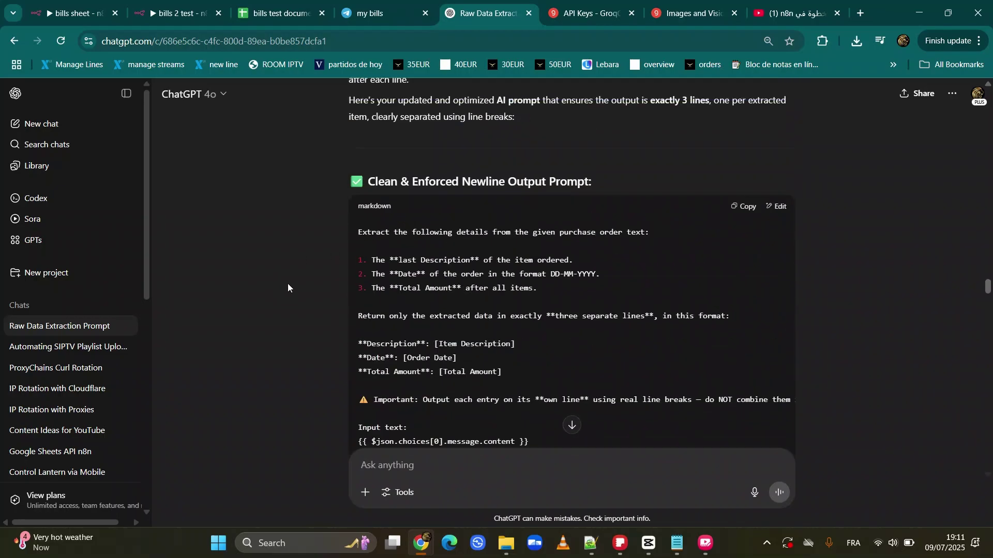
scroll(287, 283, "up", 10)
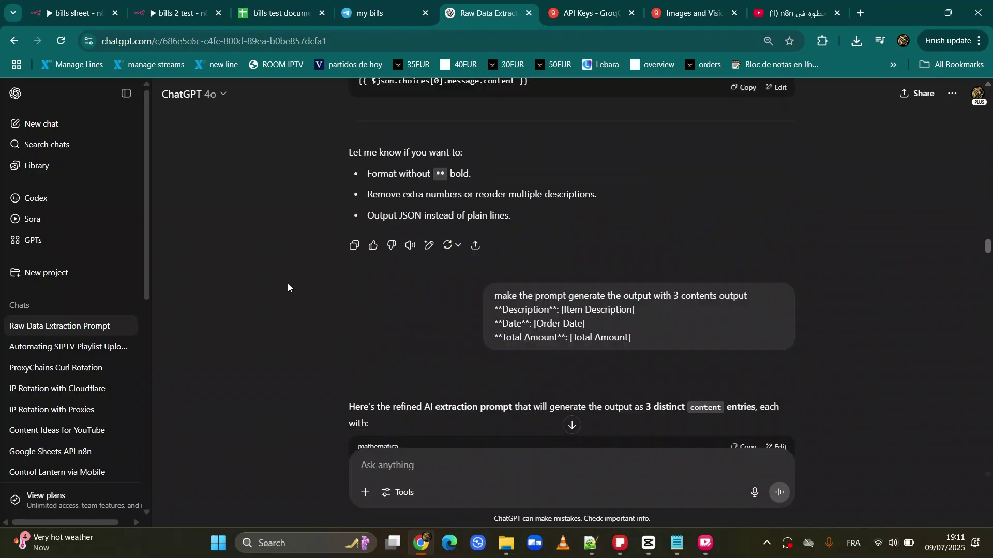
scroll(288, 283, "up", 8)
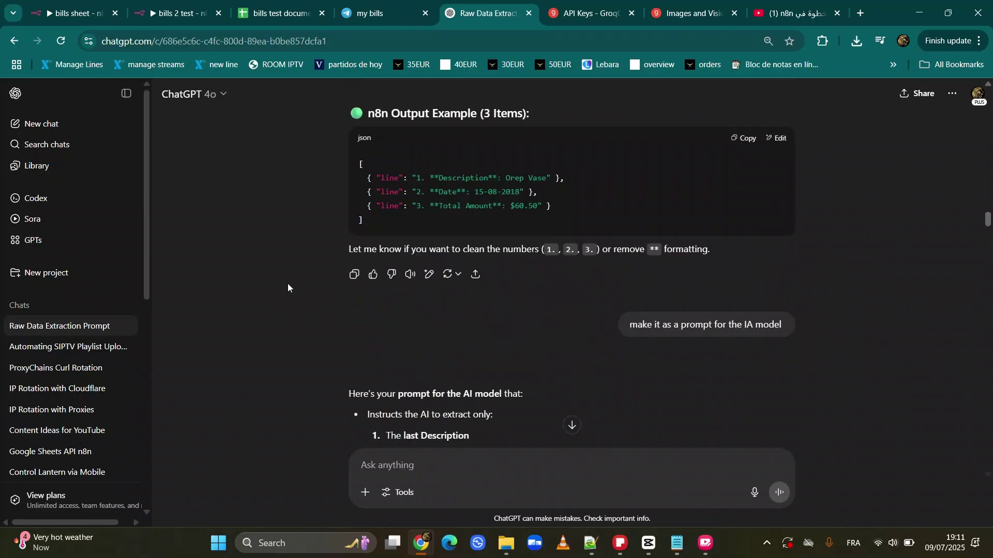
scroll(336, 272, "up", 10)
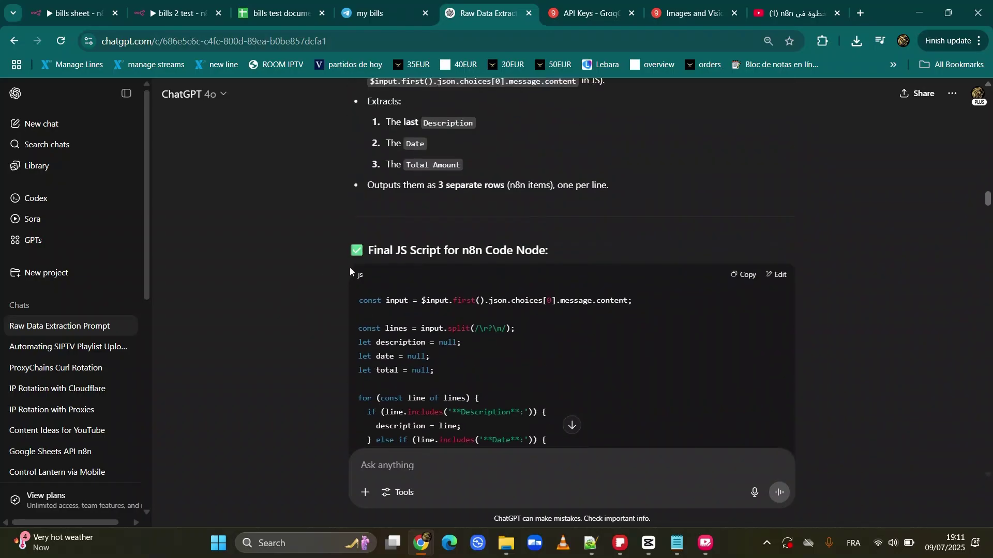
scroll(312, 268, "up", 10)
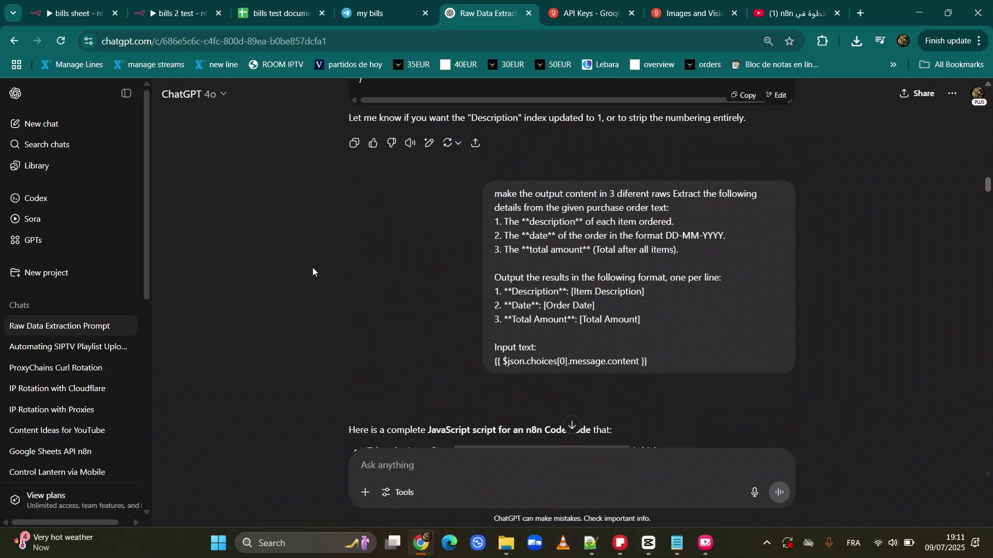
scroll(312, 268, "up", 10)
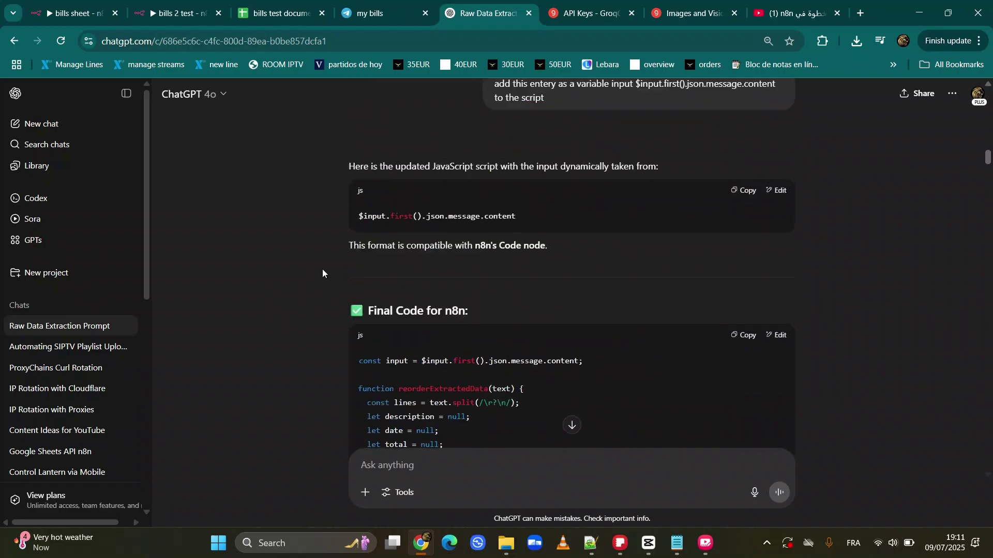
scroll(433, 329, "up", 10)
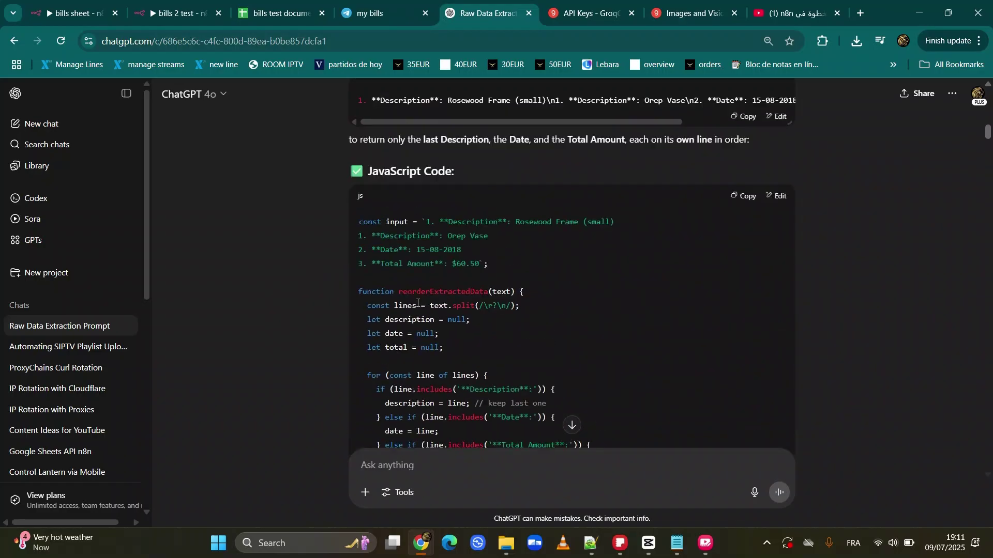
scroll(417, 303, "up", 15)
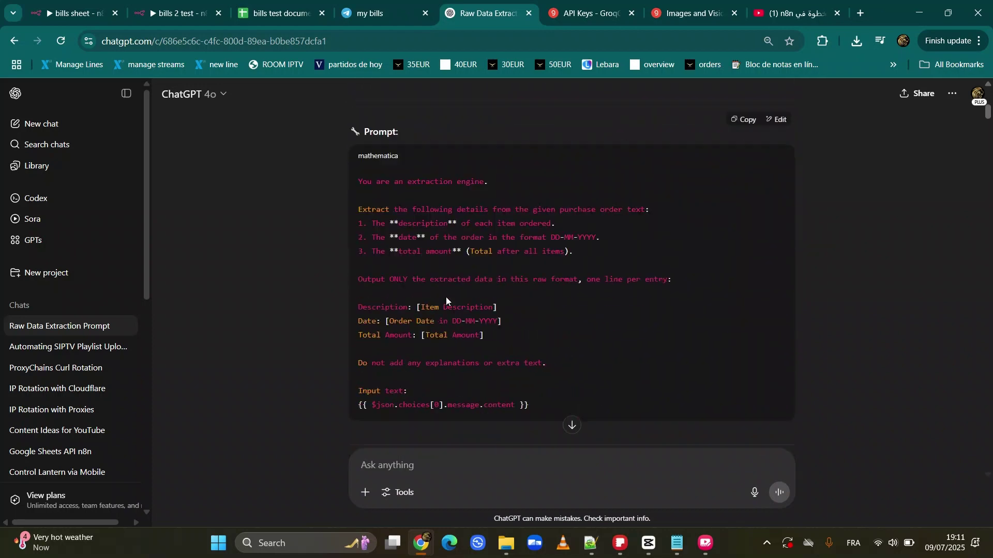
scroll(467, 309, "down", 4)
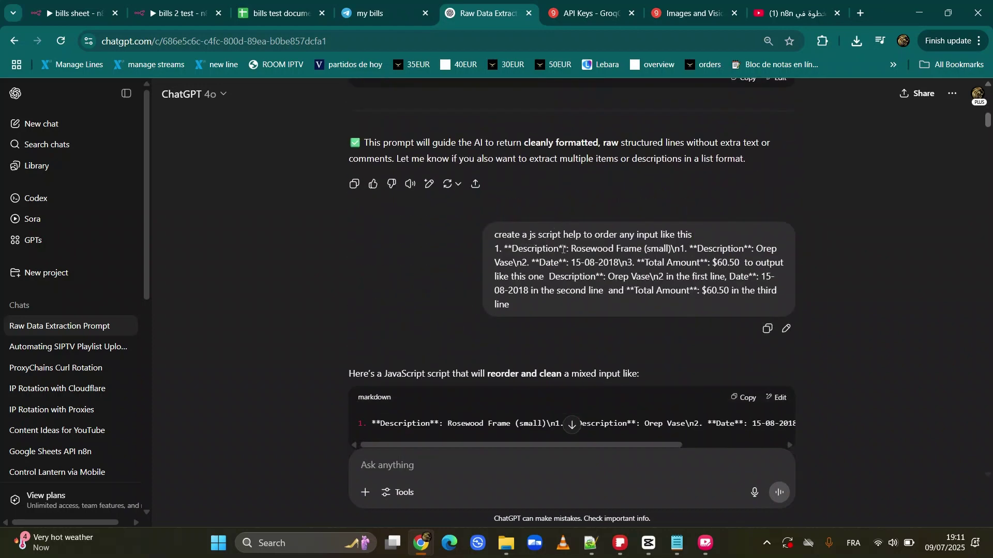
scroll(556, 255, "down", 6)
scroll(606, 239, "up", 3)
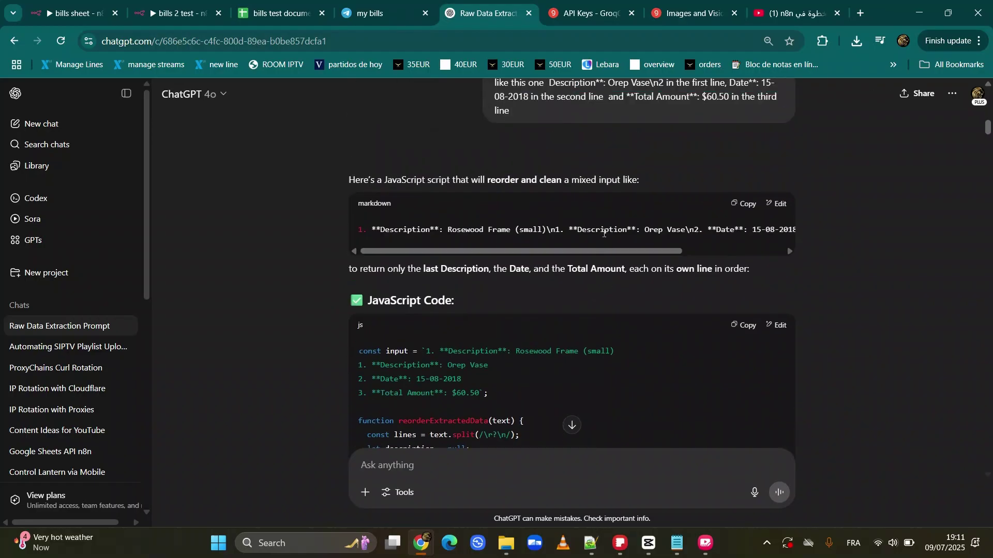
scroll(590, 217, "down", 2)
scroll(564, 212, "down", 2)
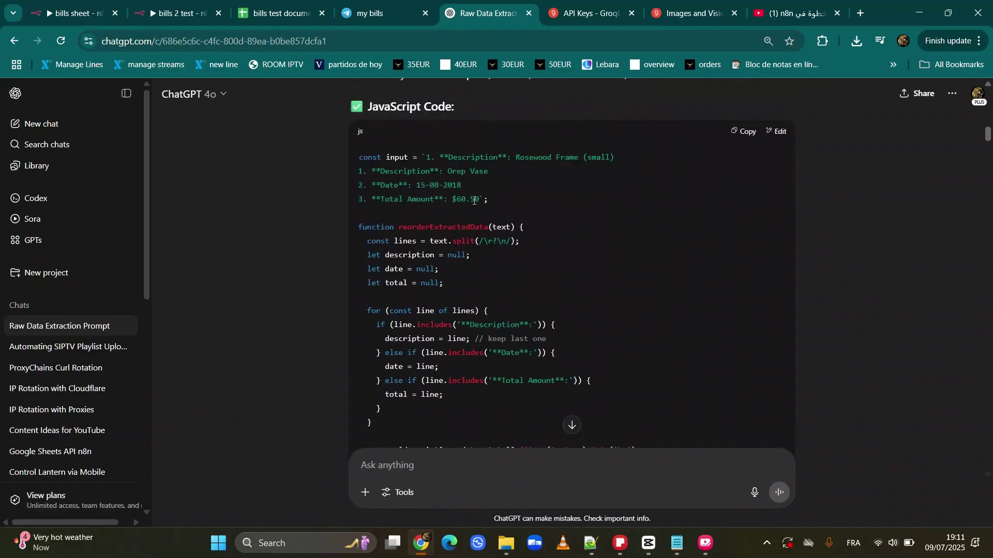
left_click_drag(479, 200, 357, 163)
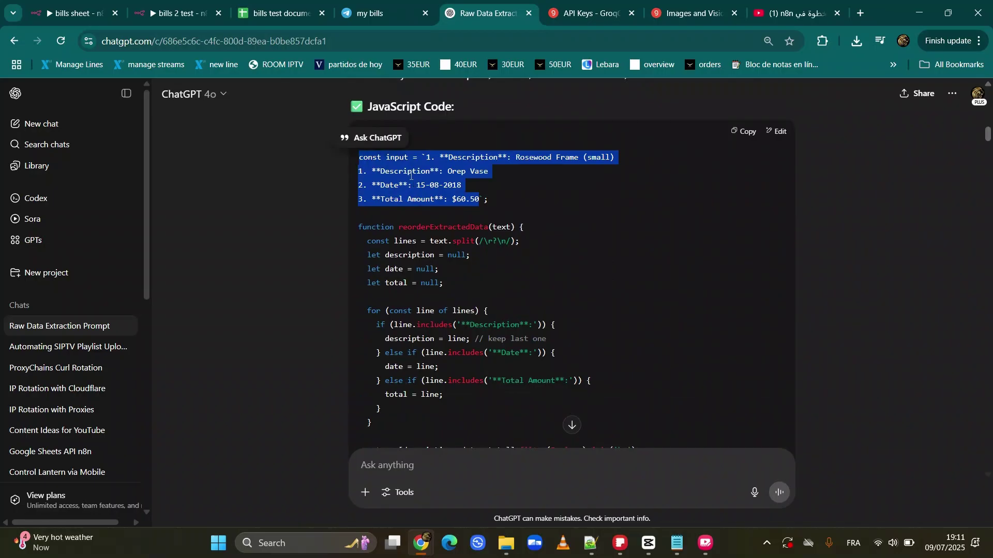
left_click(411, 177)
left_click(391, 188)
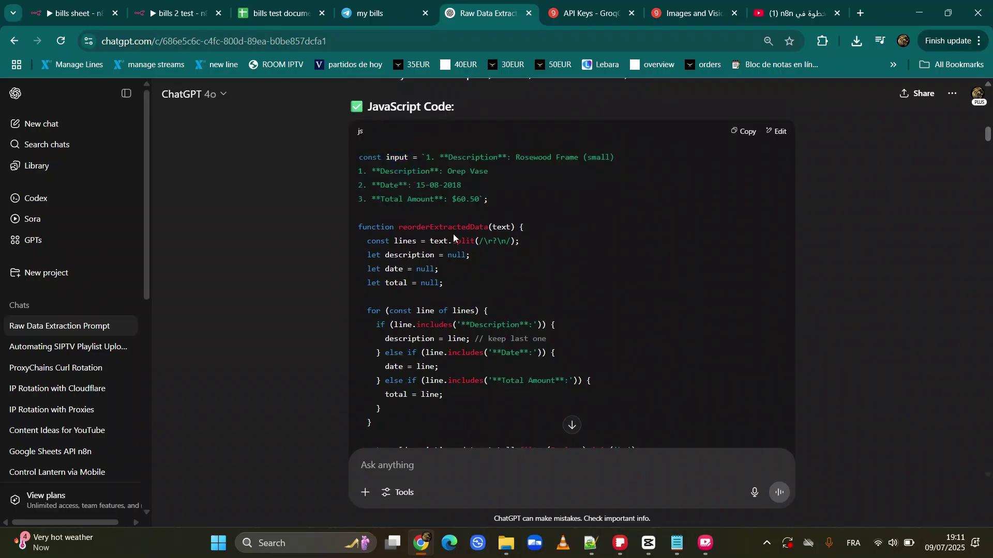
Copy the raw-format prompt beginning "You are an extraction engine" from ChatGPT and paste it into the OpenAI node's system message in n8n.
scroll(529, 233, "up", 13)
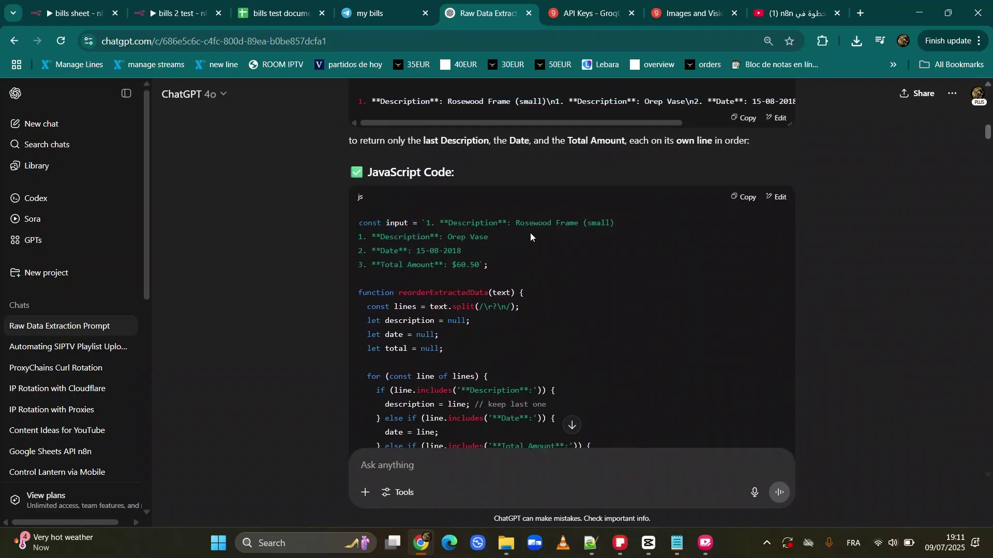
scroll(529, 232, "up", 6)
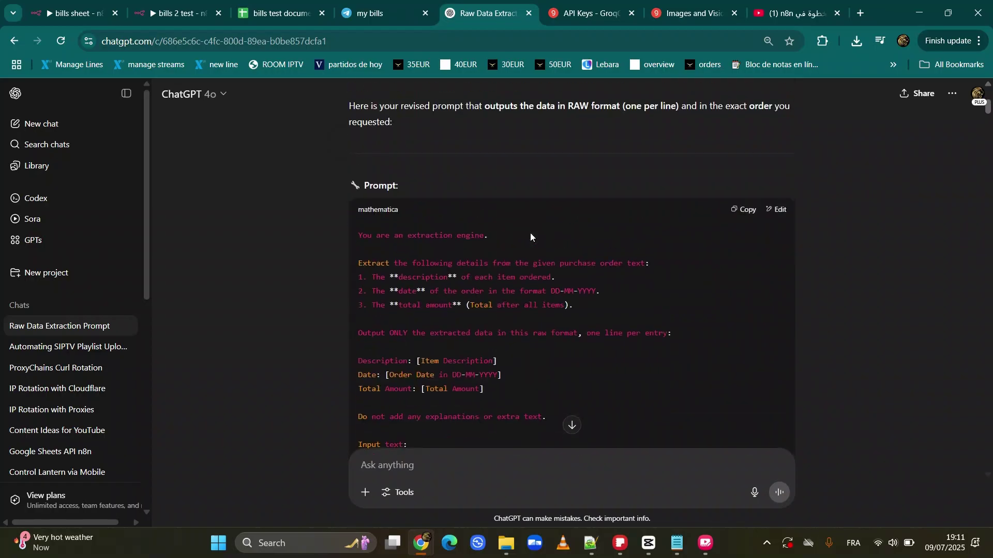
left_click(744, 210)
left_click(176, 4)
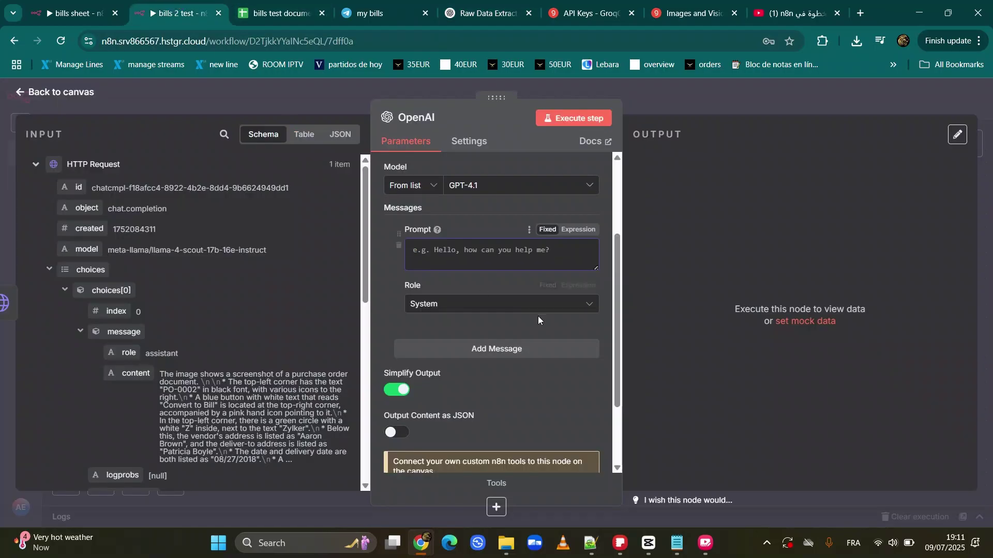
key("ctrl+v")
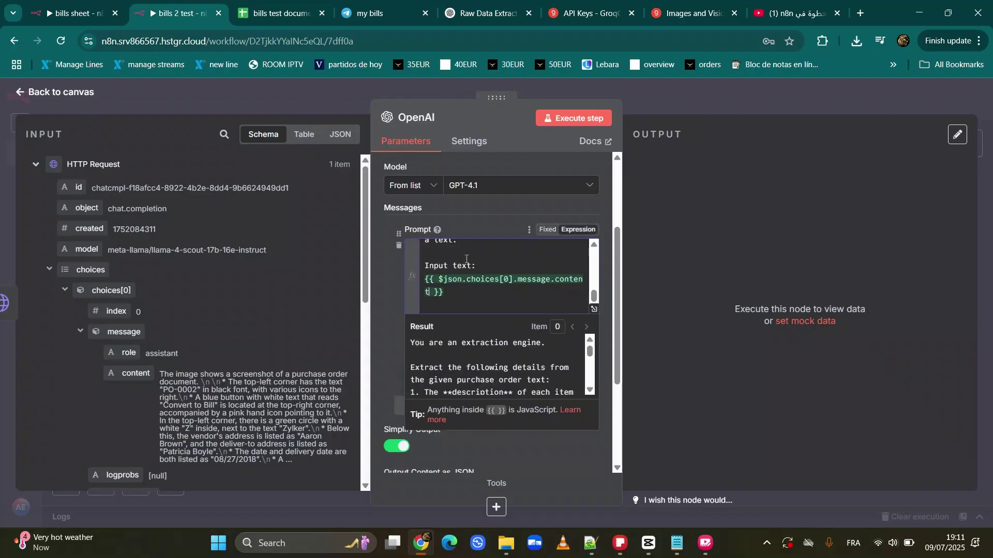
Replace the expression under "Input text:" in the prompt with the content field from the HTTP Request output.
left_click_drag(480, 293, 419, 280)
key("BackSpace")
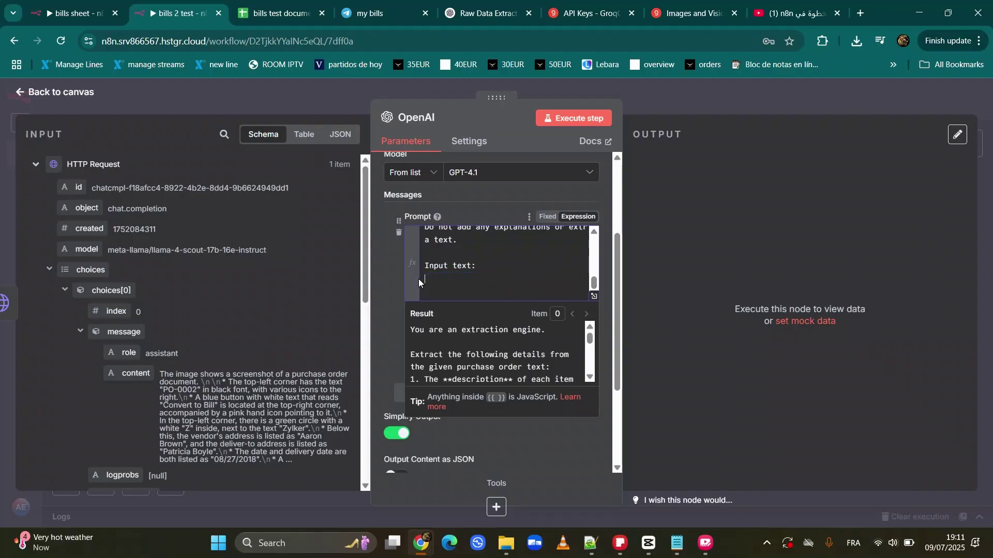
left_click_drag(132, 374, 435, 280)
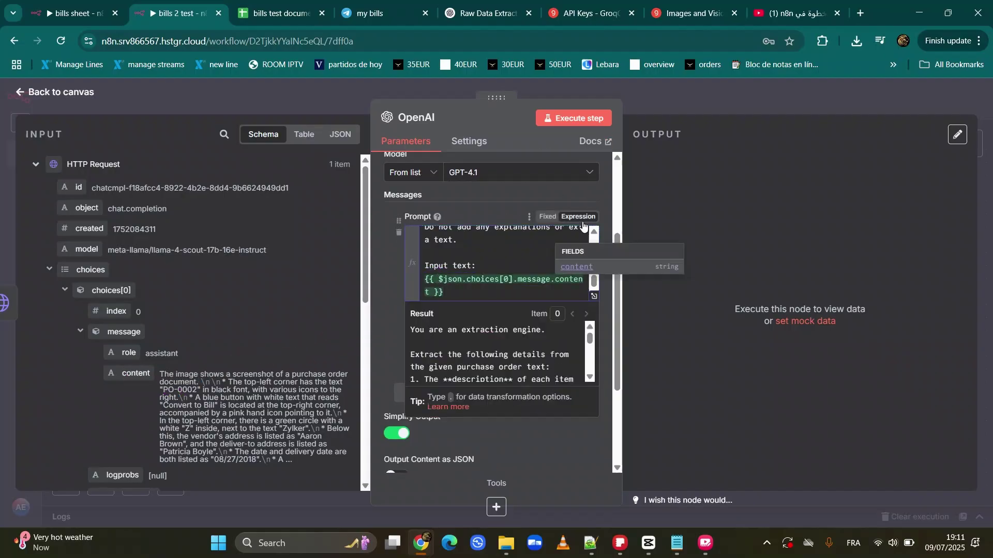
Enable Output Content as JSON for the OpenAI node and execute the step.
scroll(489, 380, "down", 5)
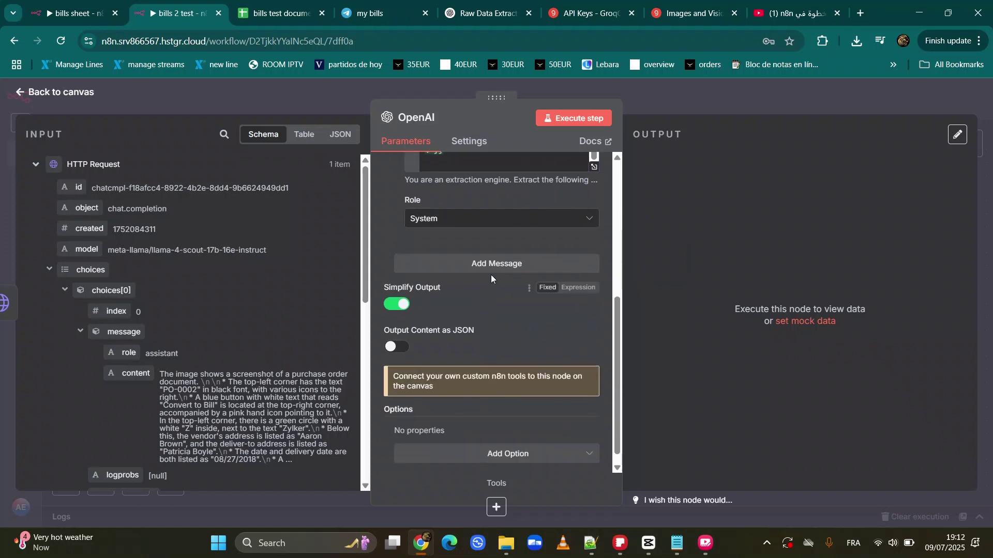
left_click(397, 353)
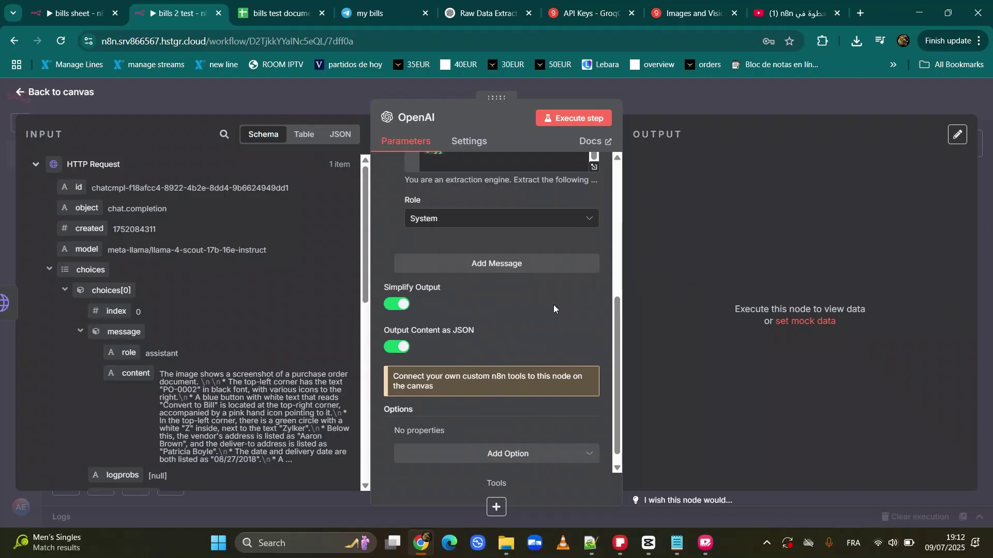
left_click(569, 118)
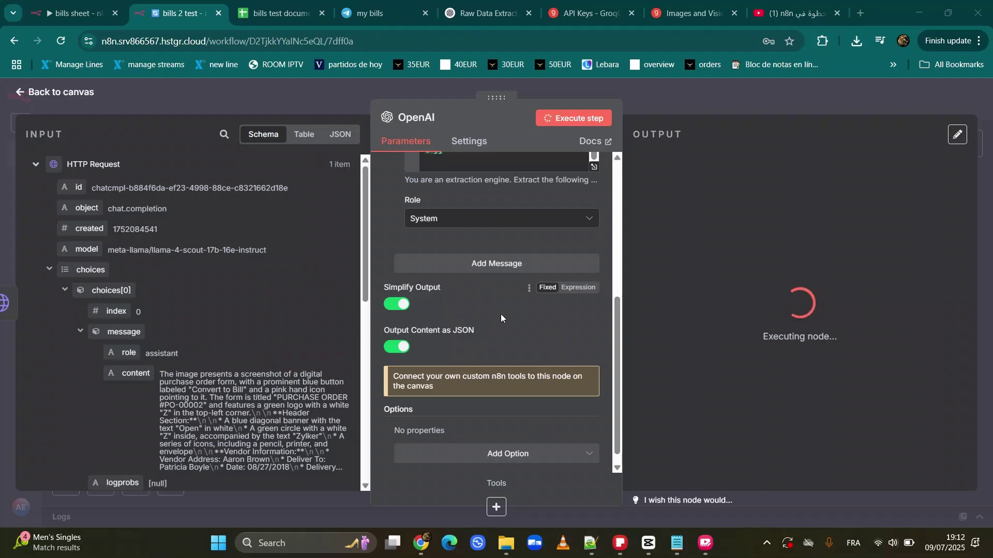
Add a second message to the OpenAI node and set its role to Assistant.
scroll(501, 321, "down", 1)
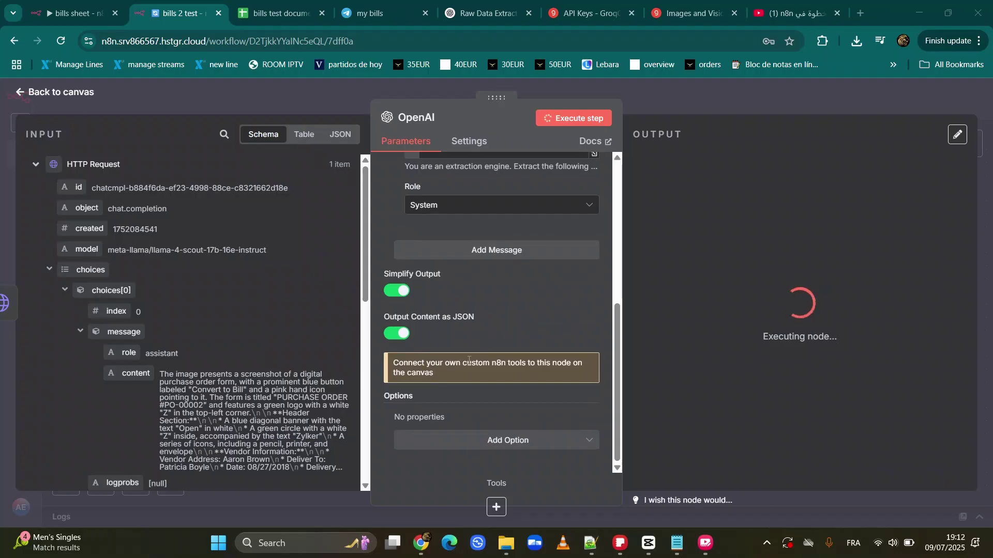
scroll(498, 293, "up", 3)
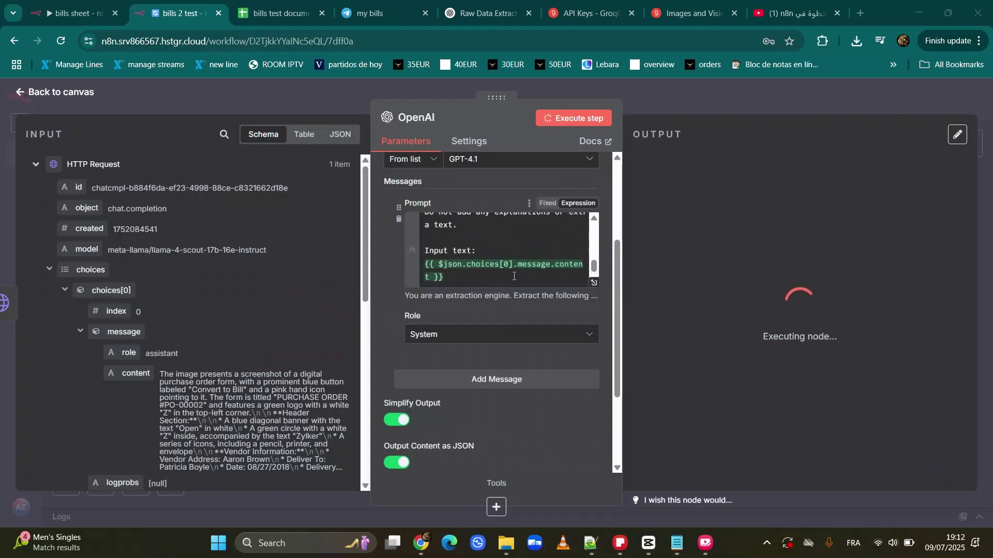
scroll(514, 276, "up", 5)
scroll(514, 276, "down", 5)
scroll(514, 314, "down", 2)
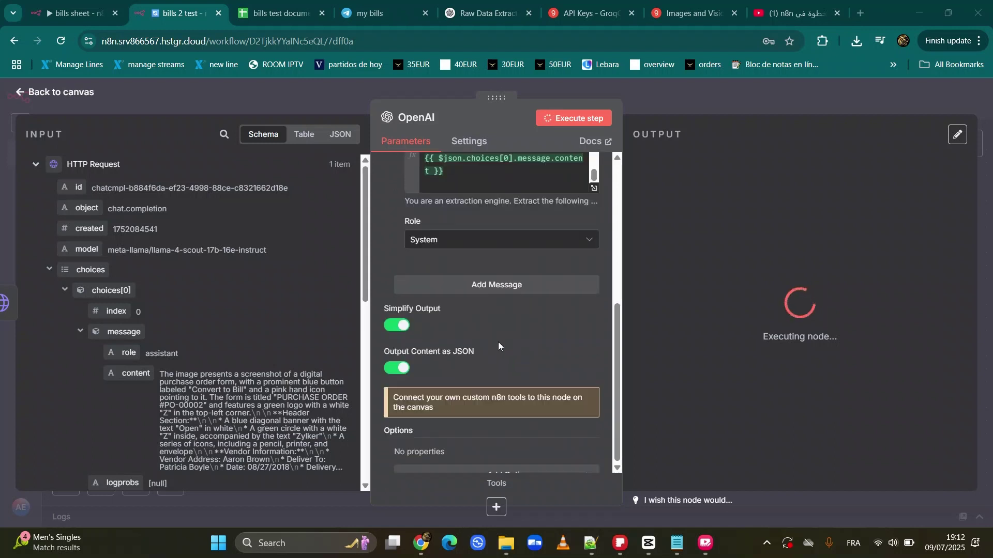
scroll(499, 342, "down", 1)
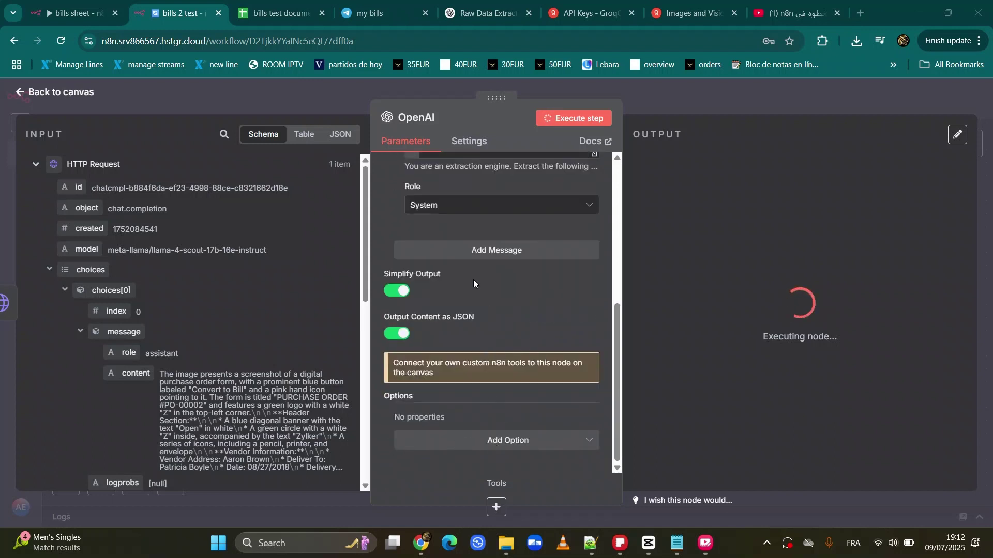
left_click(504, 255)
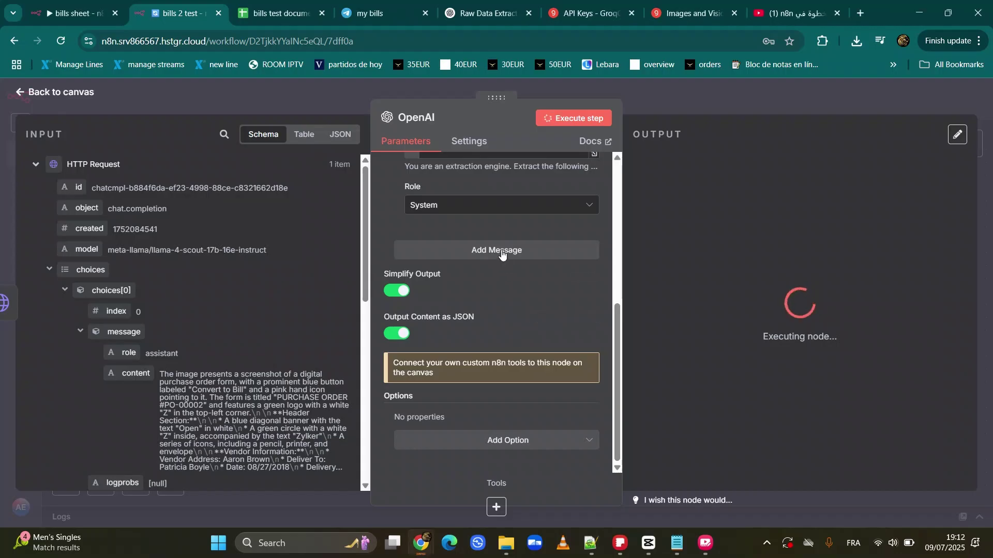
left_click(453, 286)
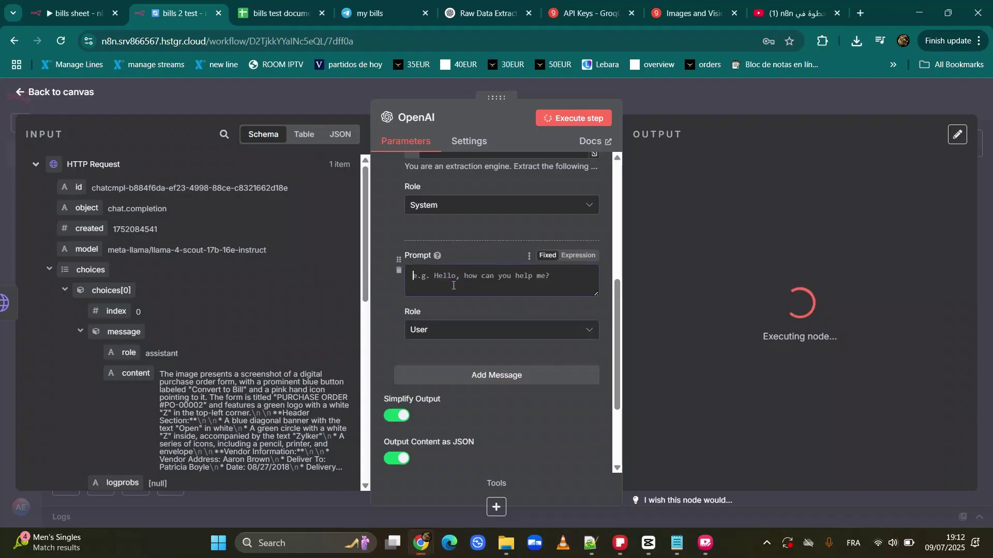
left_click(466, 331)
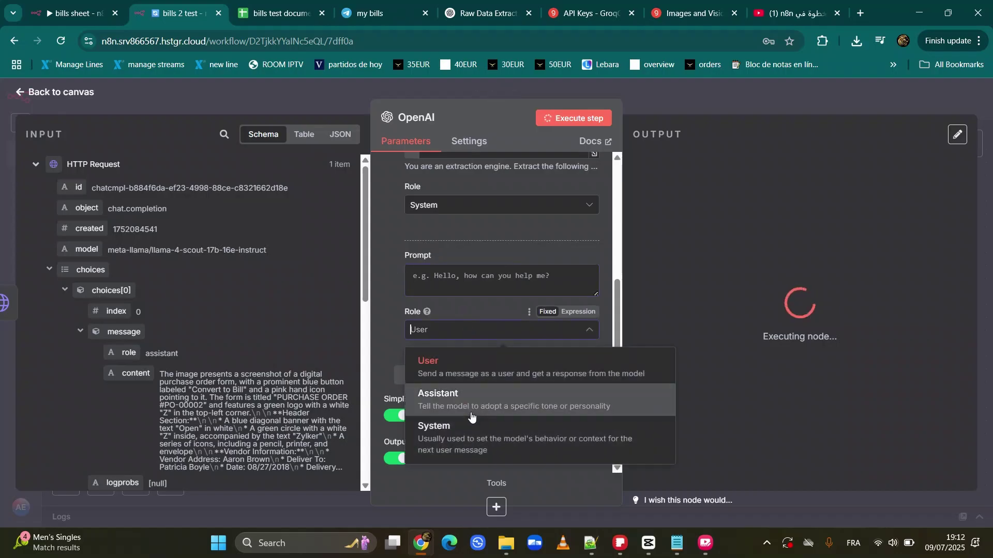
left_click(475, 407)
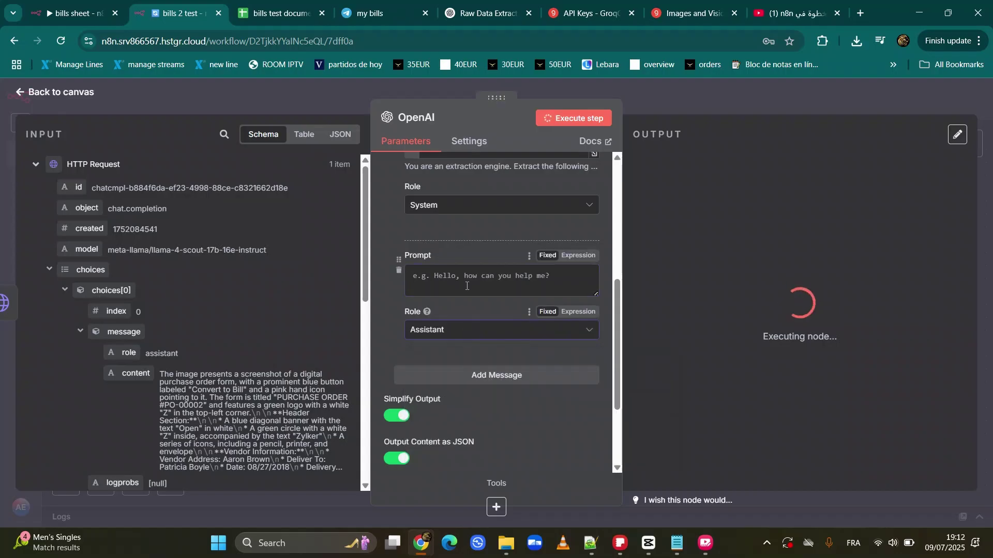
Find the "AI Extraction Prompt" for the last description, date and total amount in the ChatGPT conversation and copy it.
left_click(479, 22)
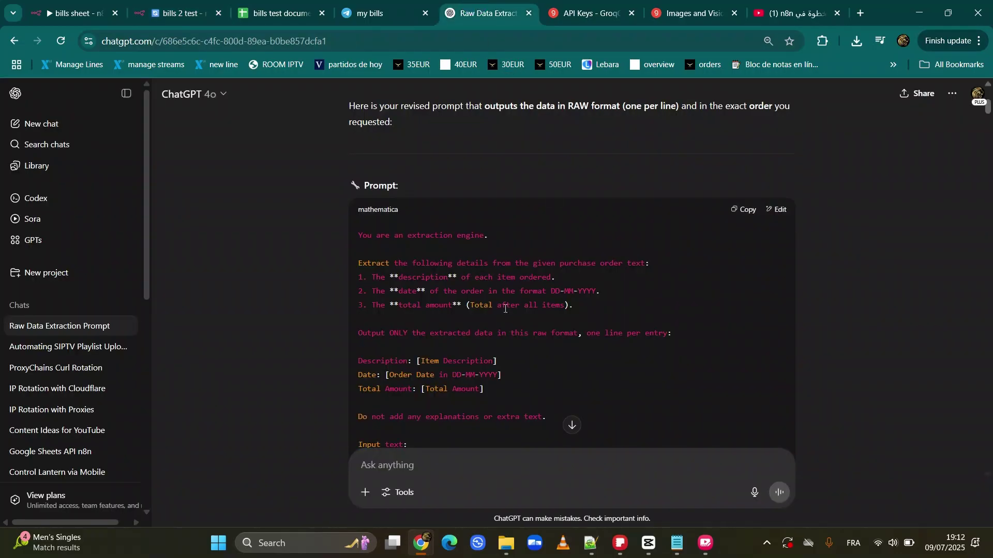
scroll(528, 303, "down", 10)
scroll(528, 304, "down", 15)
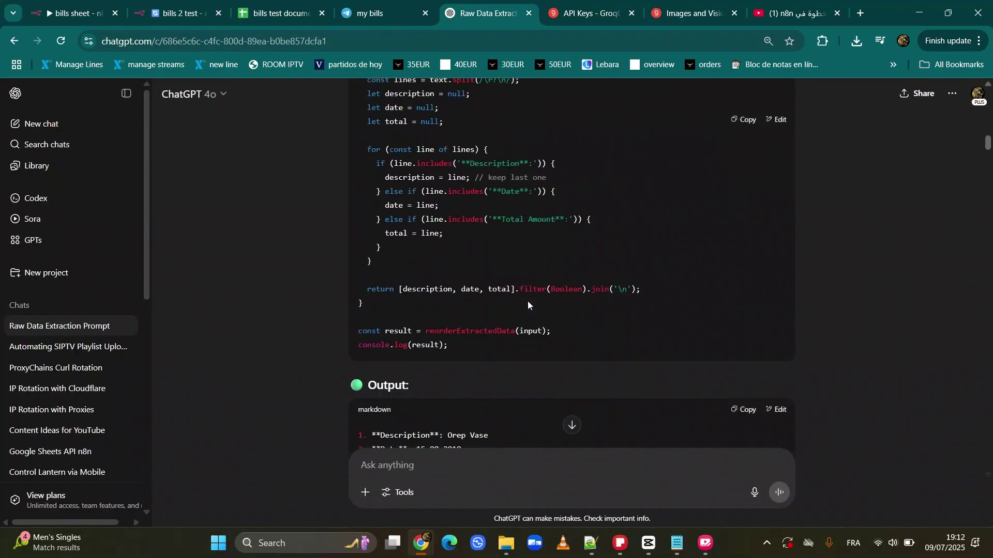
scroll(543, 305, "down", 15)
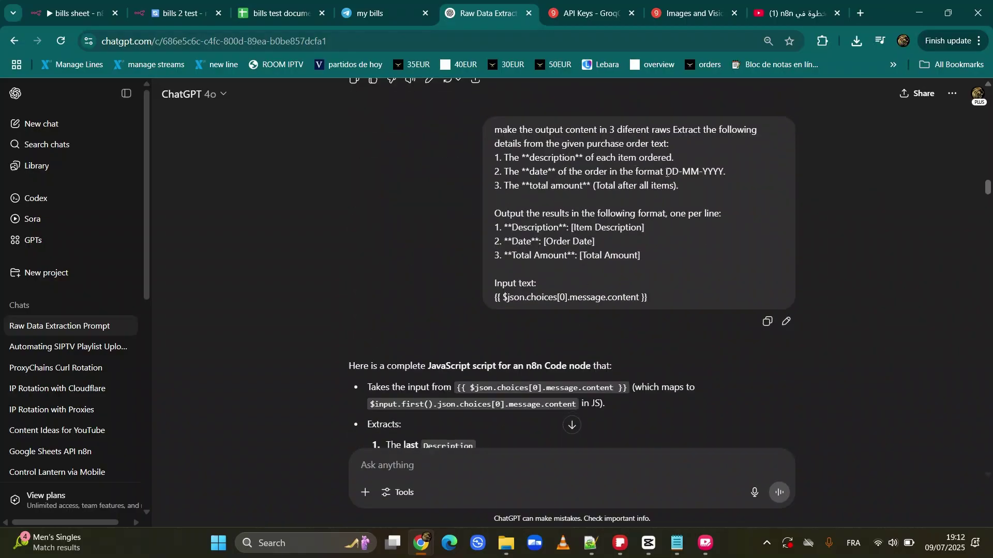
left_click_drag(667, 173, 716, 168)
scroll(662, 223, "down", 8)
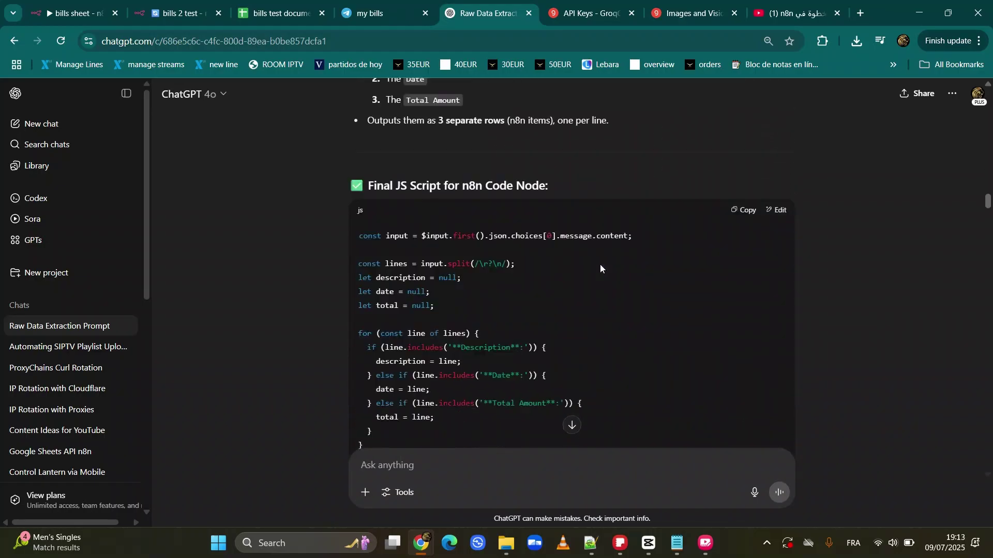
scroll(598, 266, "down", 2)
scroll(597, 267, "up", 2)
scroll(599, 266, "down", 12)
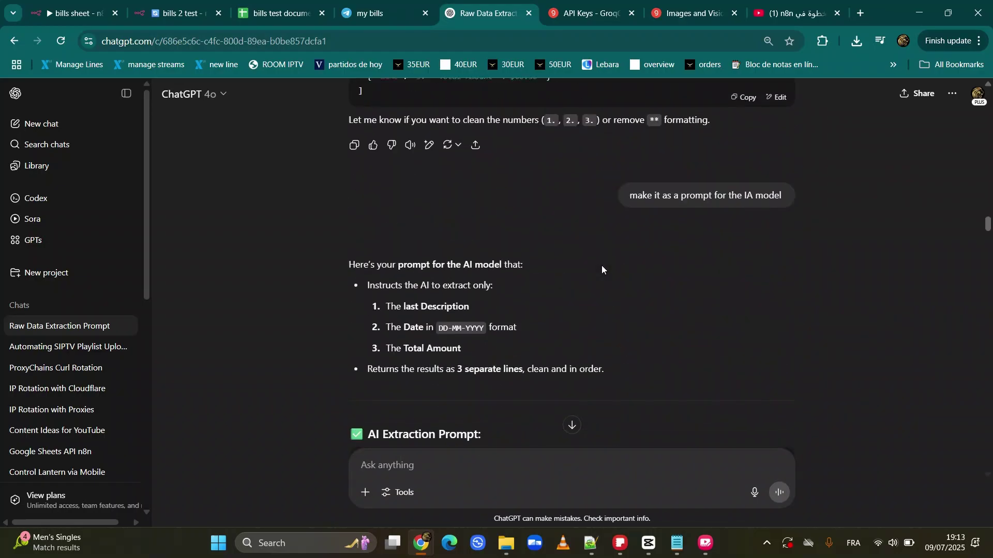
scroll(601, 269, "down", 6)
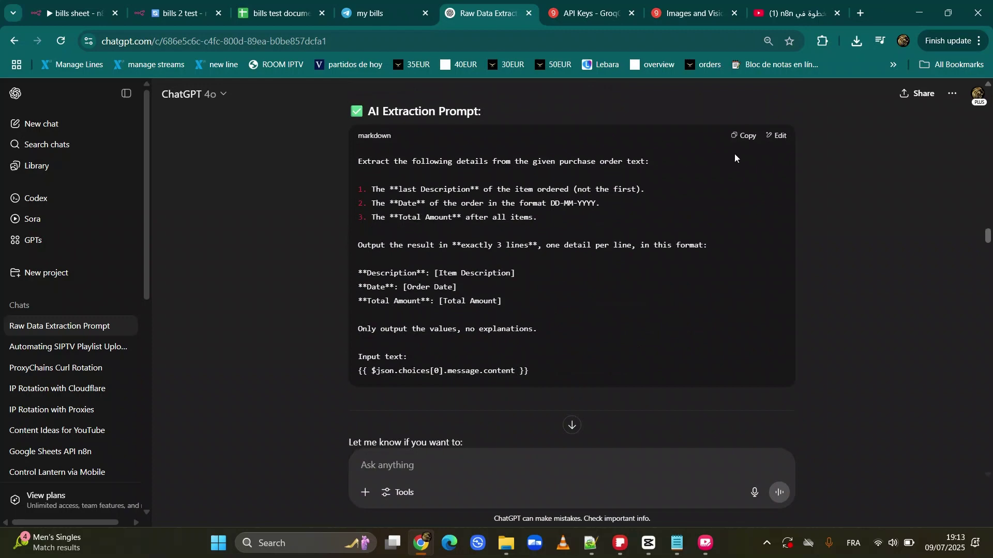
left_click(746, 137)
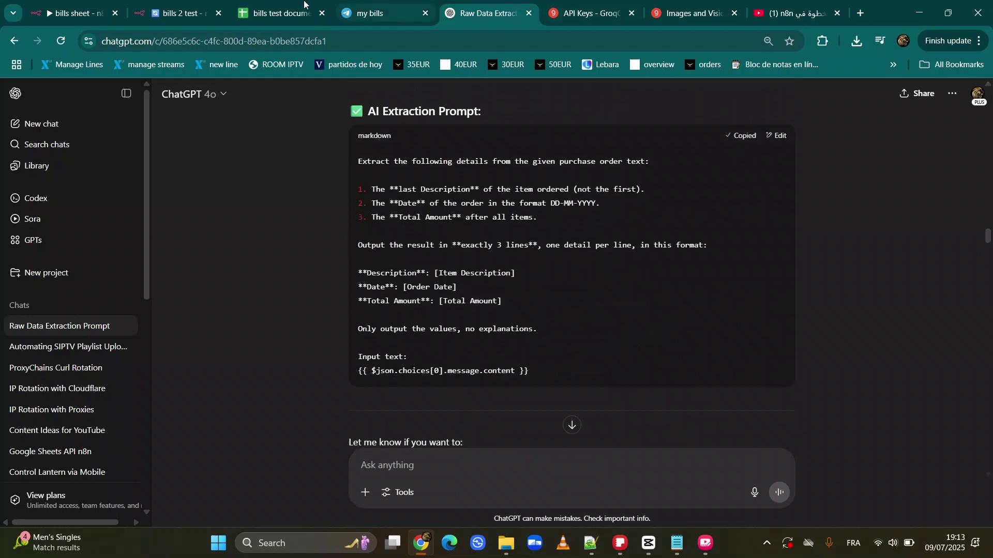
Paste the copied extraction prompt into the OpenAI node's Assistant message in n8n.
left_click(193, 3)
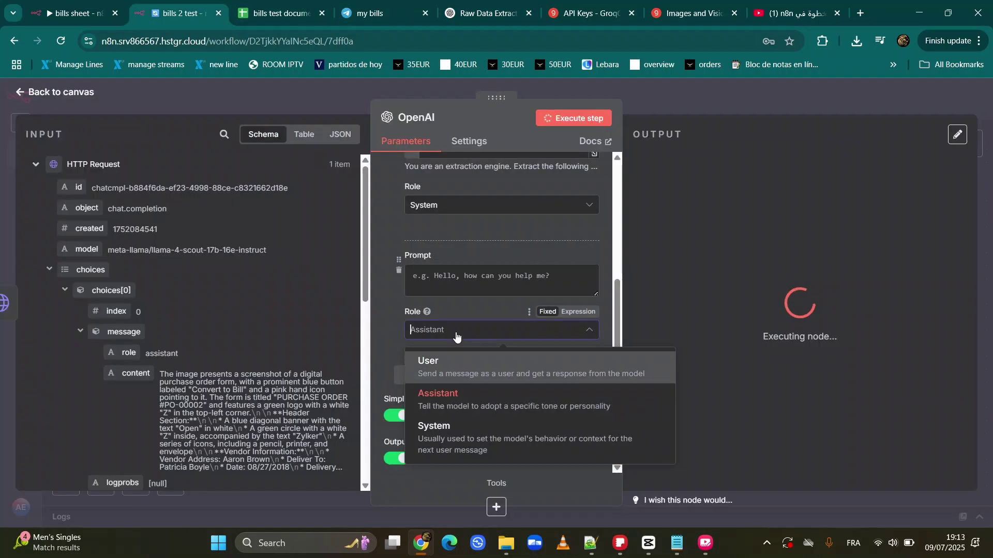
left_click(469, 276)
key("ctrl+v")
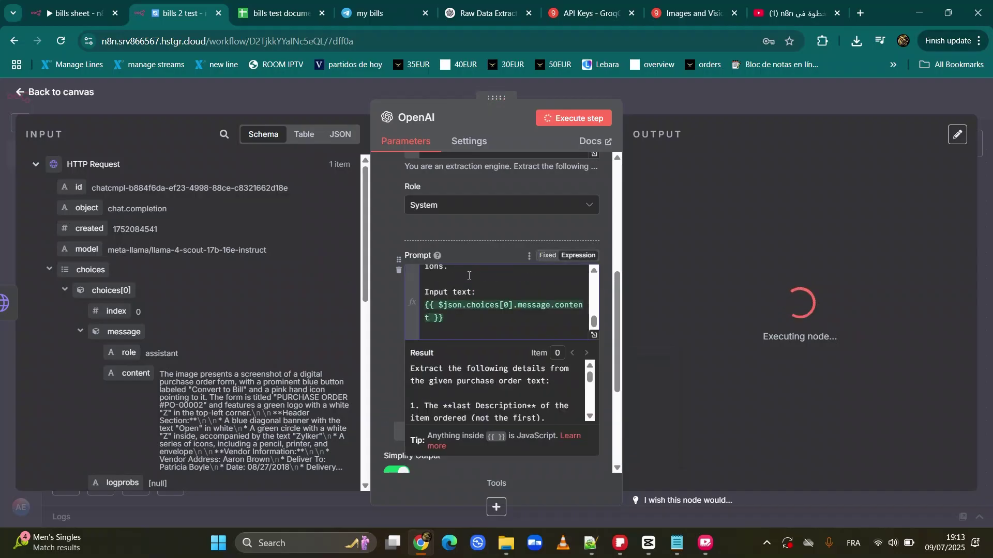
Replace the expression under "Input text:" in the Assistant message with the content field from the HTTP Request output.
left_click_drag(472, 325, 400, 305)
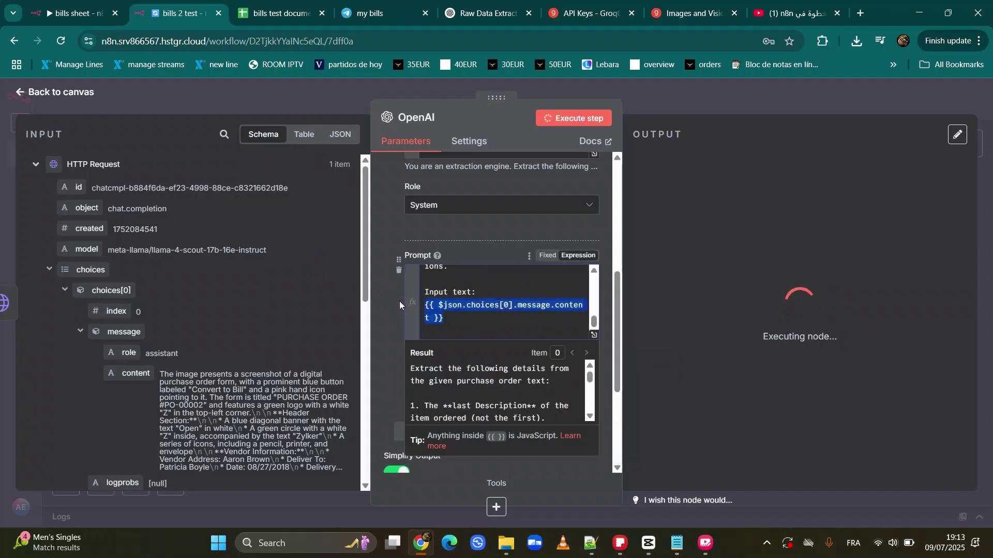
key("BackSpace")
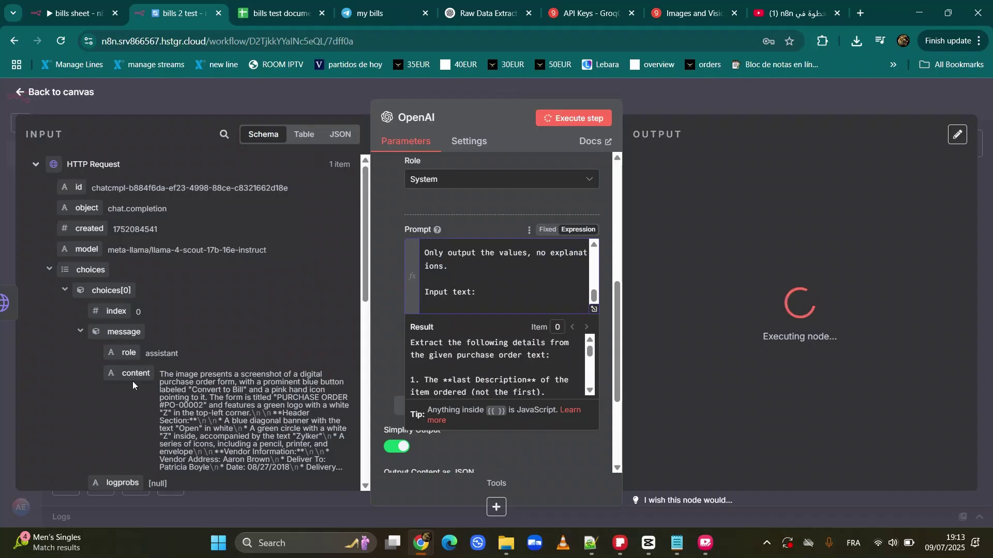
left_click_drag(136, 373, 489, 304)
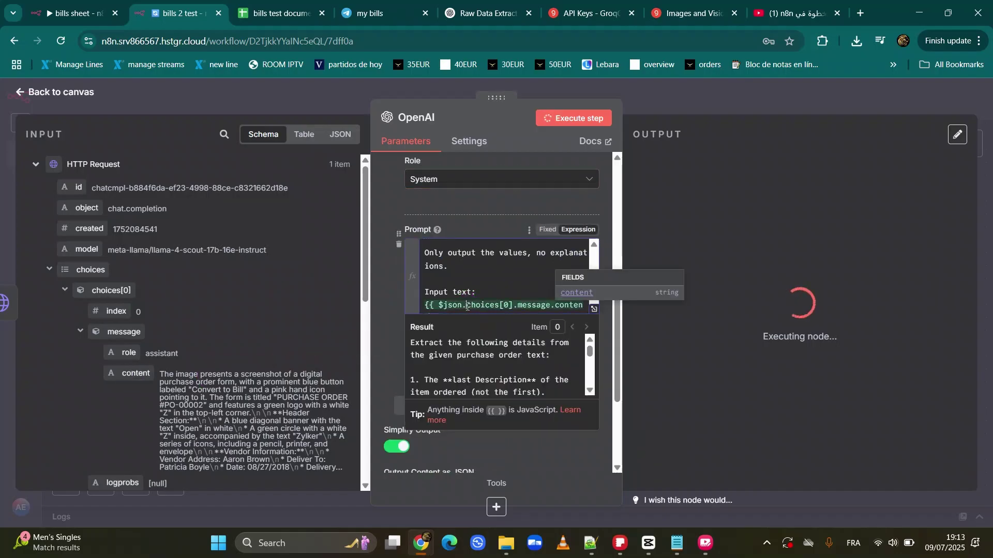
scroll(444, 207, "up", 3)
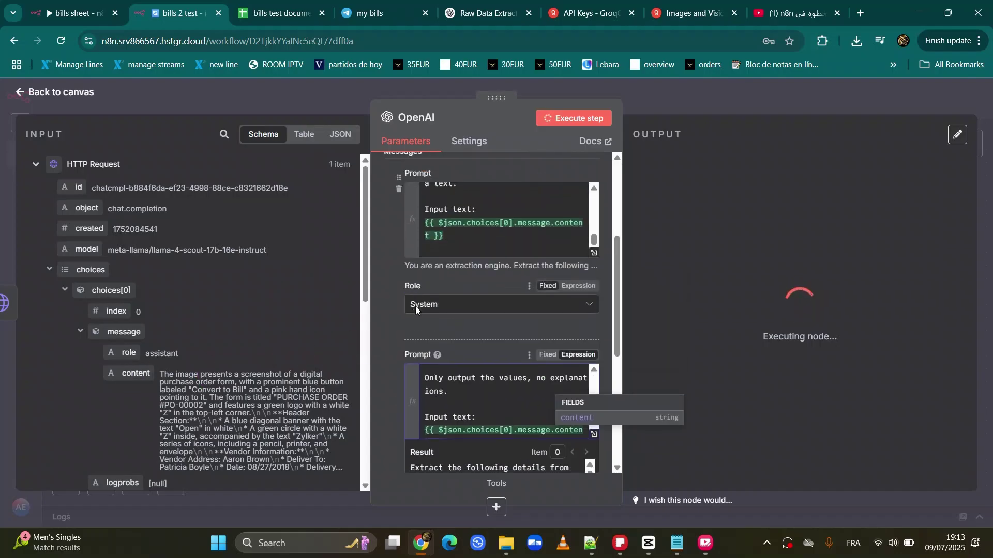
scroll(499, 168, "down", 1)
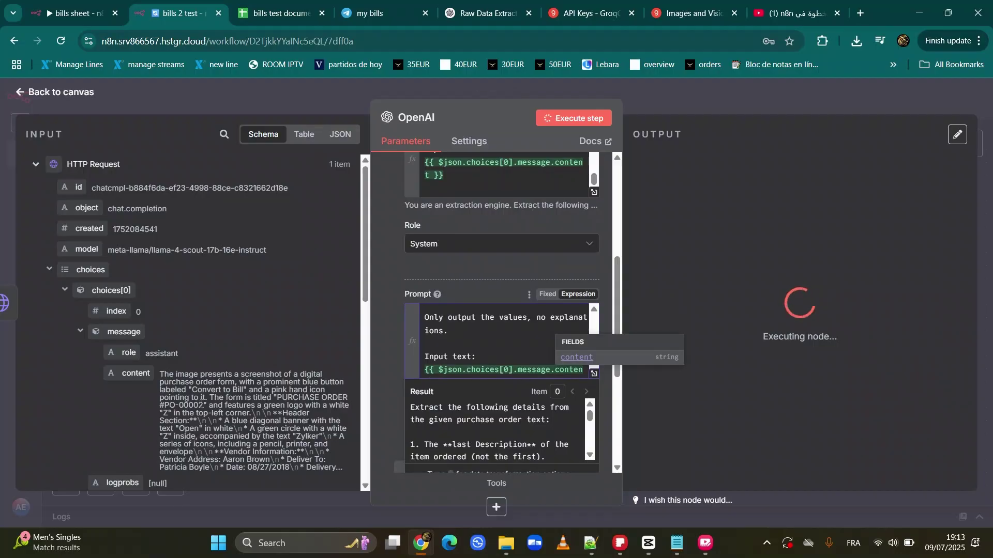
left_click(383, 314)
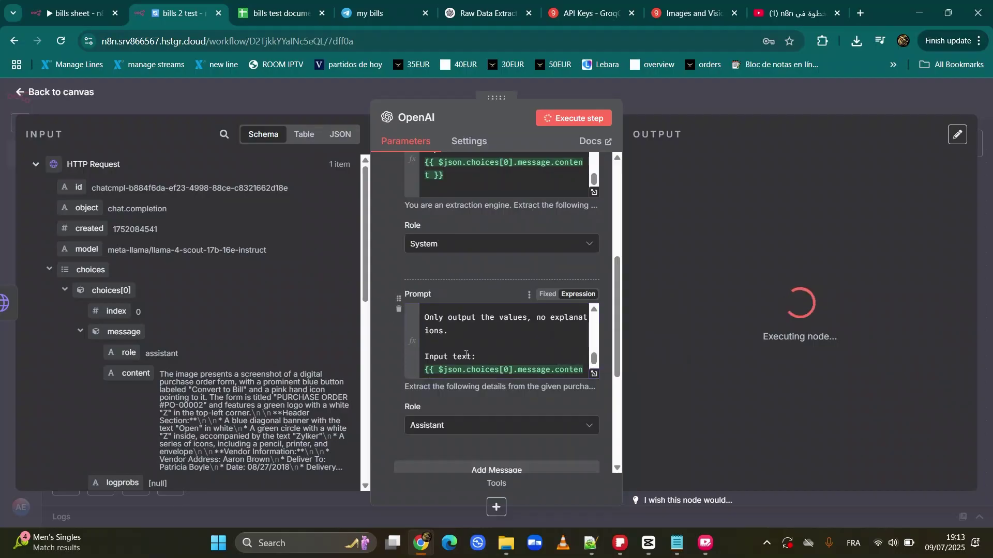
scroll(429, 352, "down", 3)
scroll(437, 395, "down", 3)
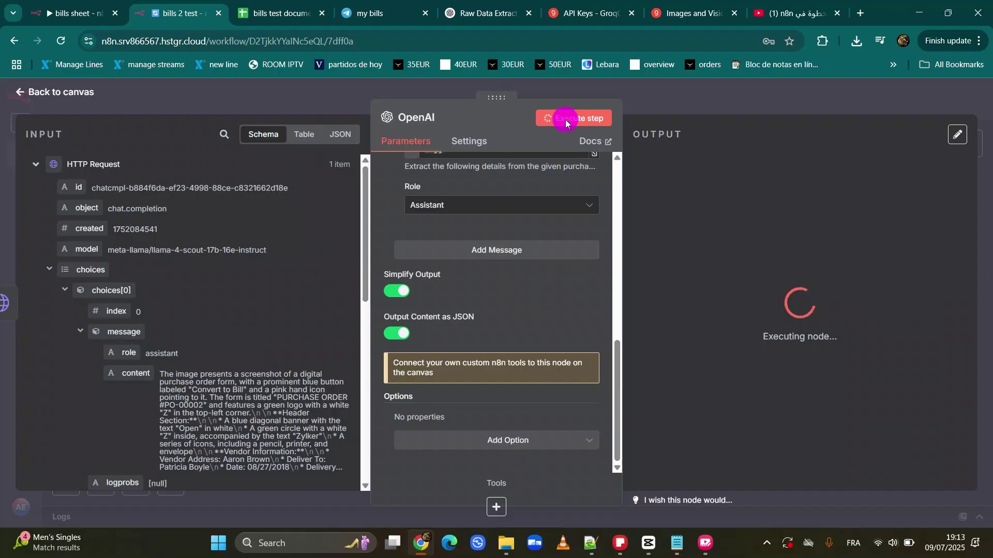
Switch to Telegram and send the create-bills-from-purchase-orders@1x image as a photo to the my bills bot.
left_click(367, 13)
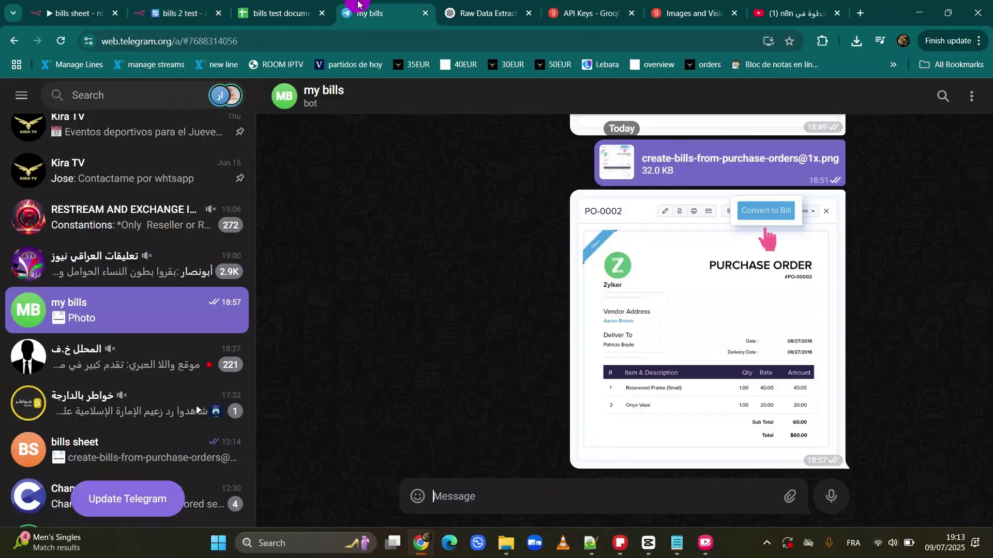
mouse_move(795, 497)
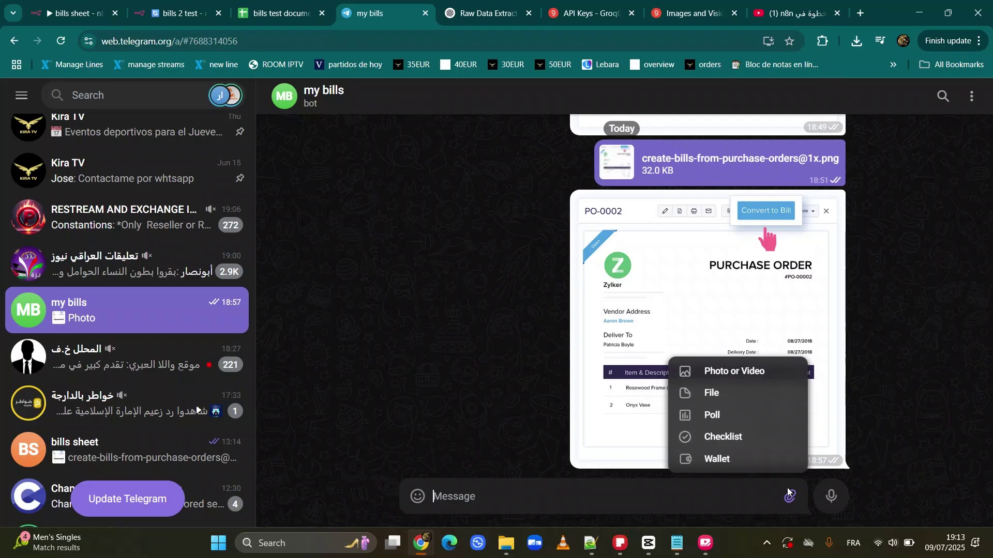
left_click(718, 370)
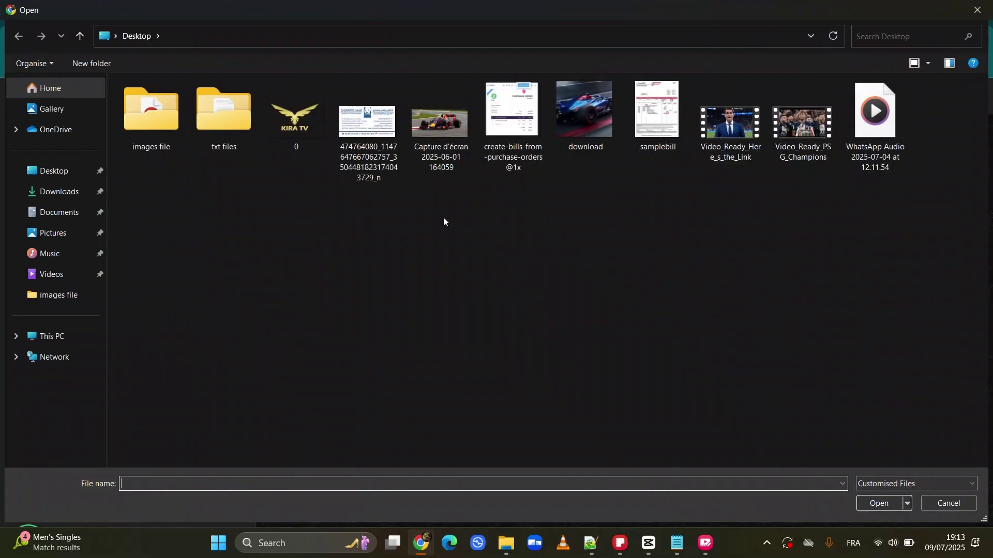
left_click(530, 117)
double_click(530, 116)
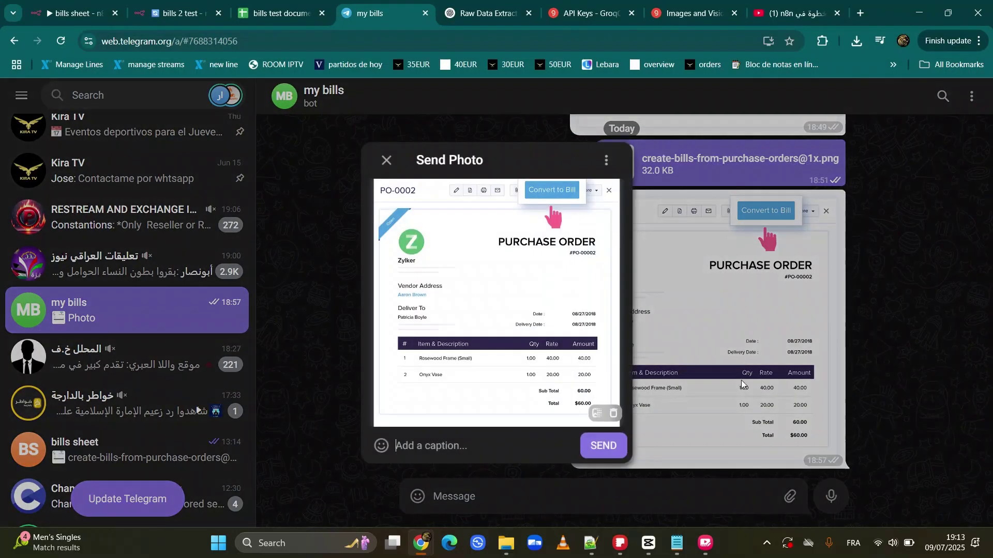
left_click(603, 444)
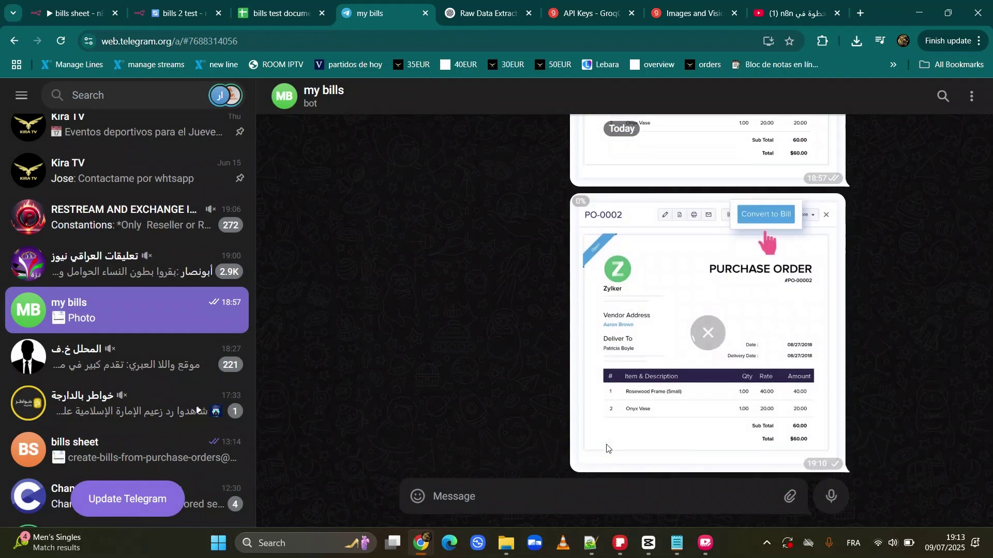
Return to n8n, close the OpenAI node and stop the running workflow execution.
left_click(166, 6)
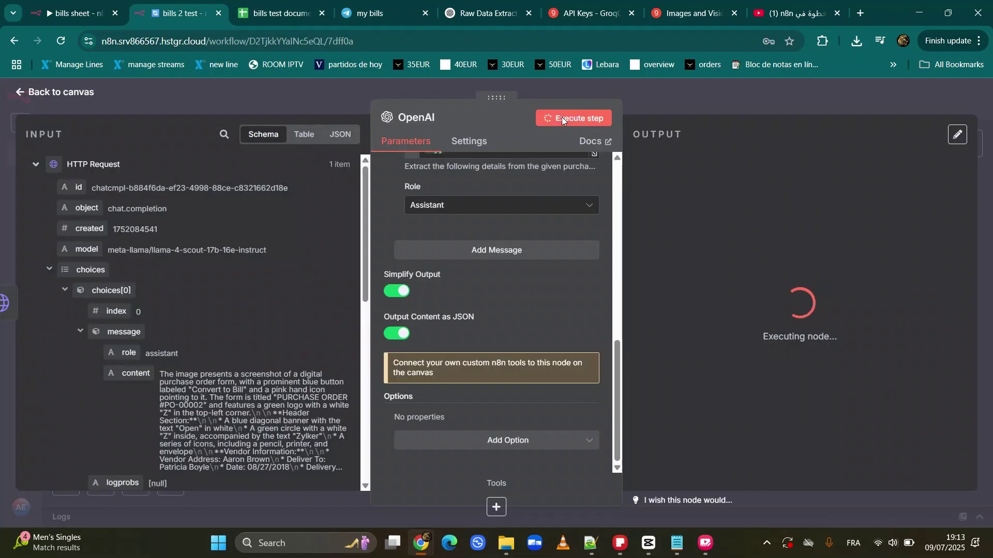
left_click(658, 97)
left_click(798, 99)
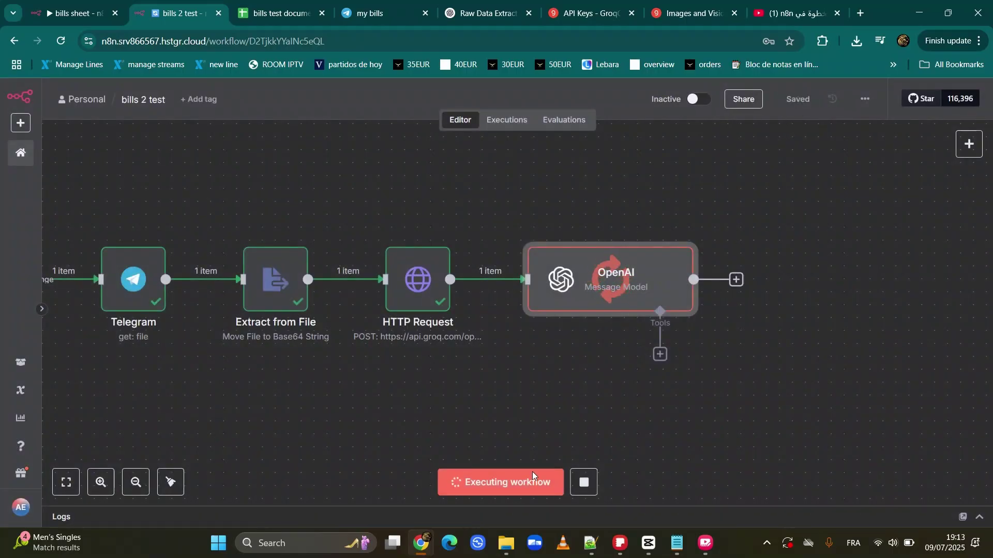
left_click(586, 485)
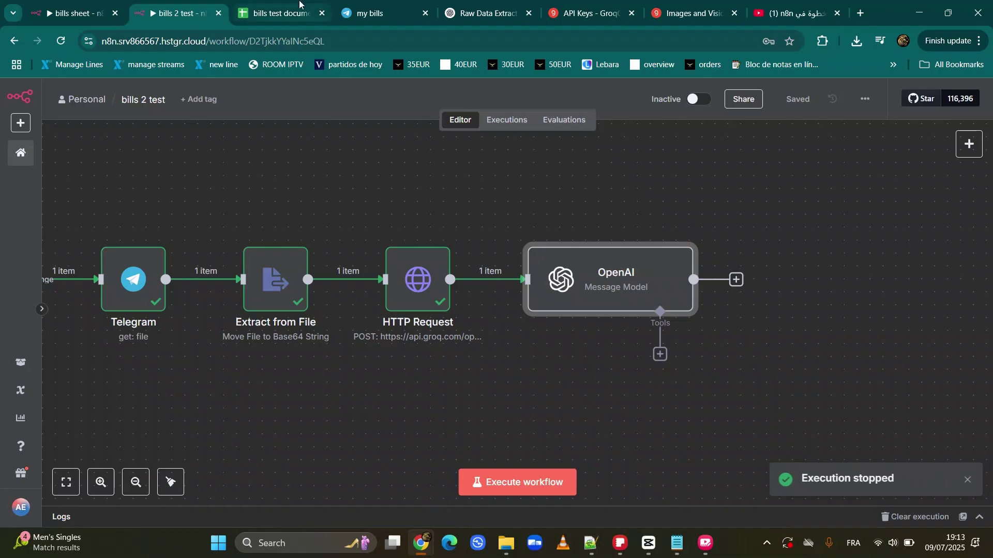
Send the create-bills-from-purchase-orders@1x photo once more to the my bills bot in Telegram.
left_click(360, 7)
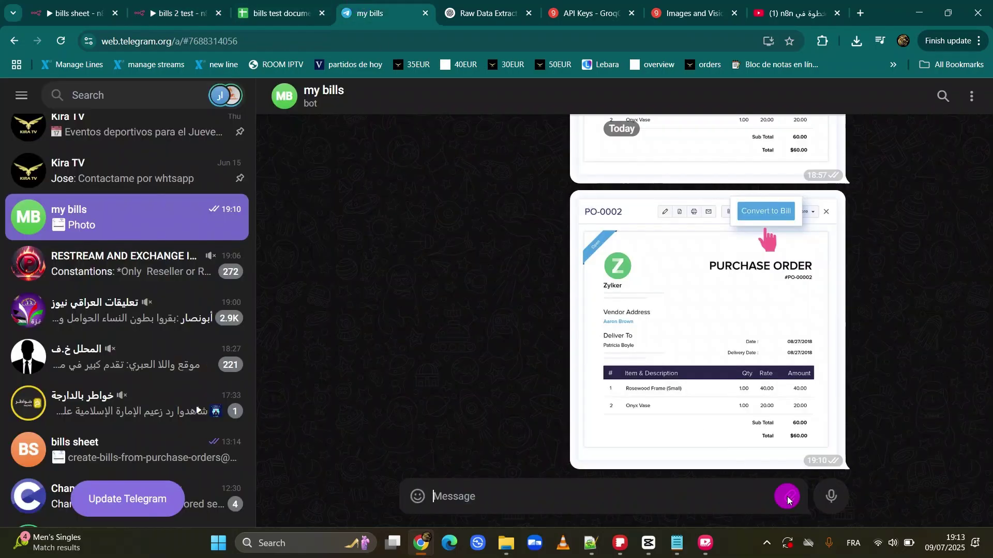
mouse_move(784, 494)
left_click(710, 394)
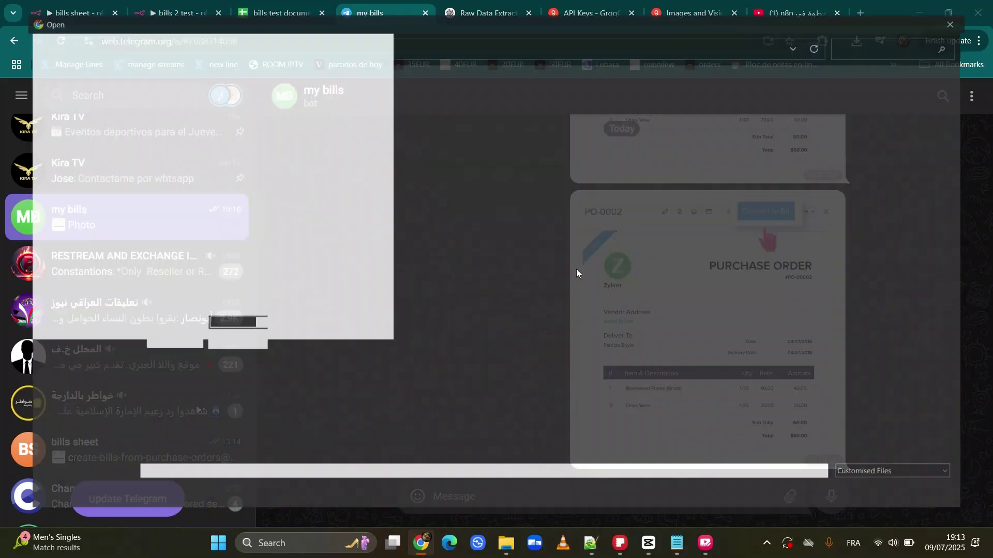
double_click(531, 109)
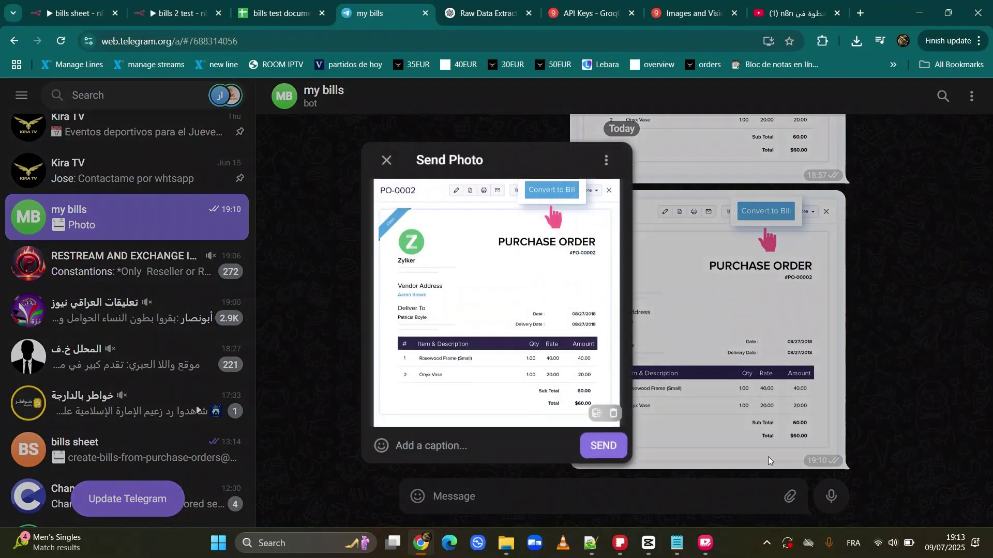
left_click(607, 449)
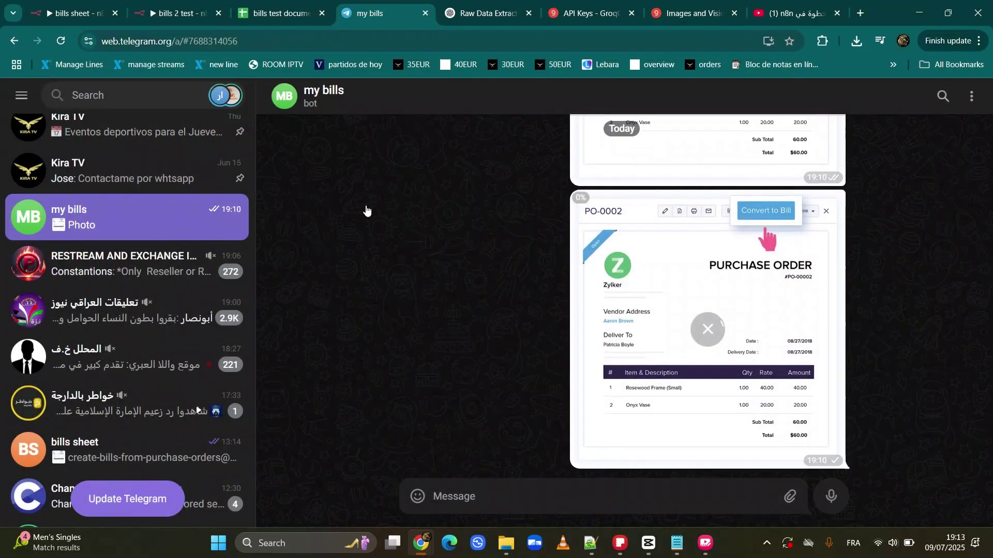
Switch to n8n, execute the bills 2 test workflow and open the OpenAI node.
left_click(176, 13)
left_click(523, 484)
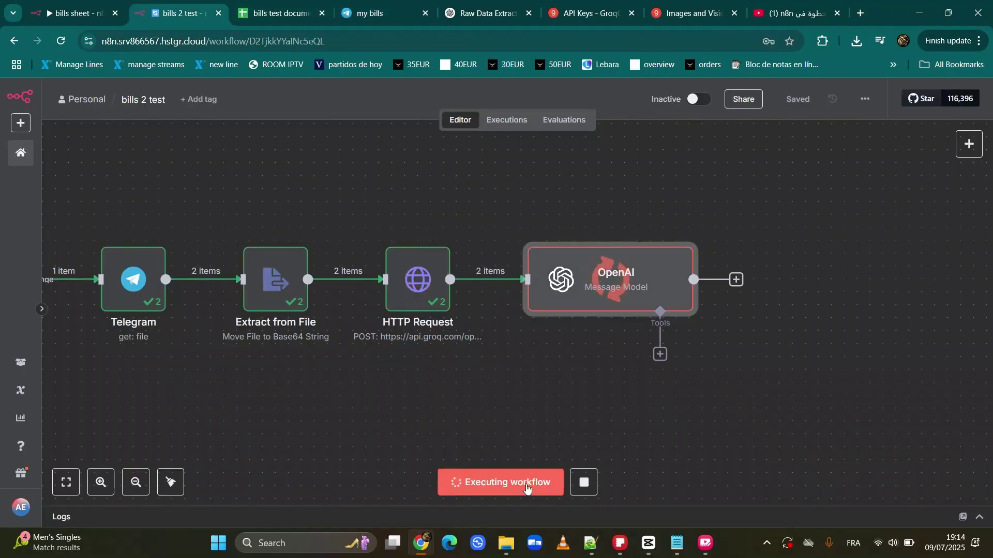
double_click(615, 288)
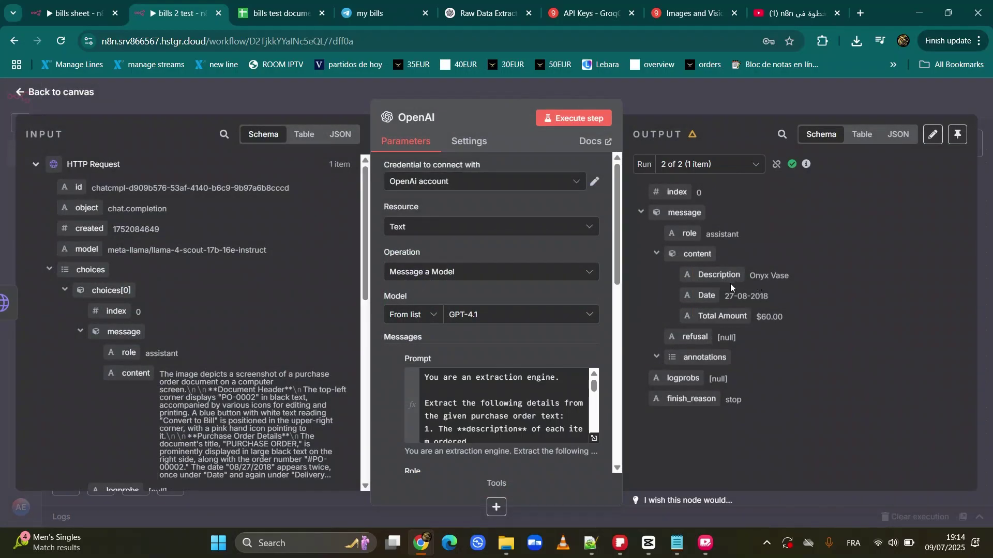
Check the Description, Date and Total Amount values in the OpenAI node's output and close the node.
left_click_drag(745, 276, 798, 276)
left_click(798, 276)
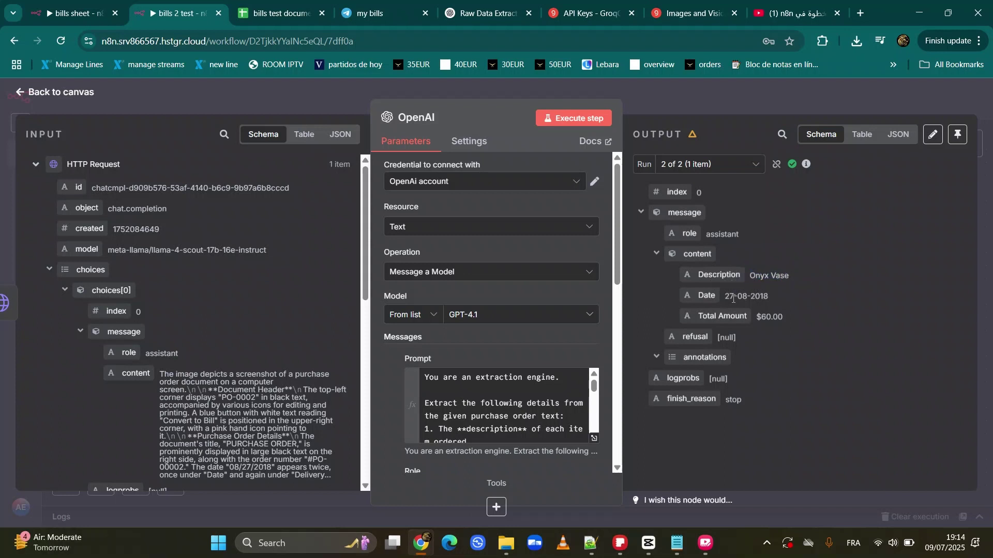
left_click_drag(723, 297, 791, 304)
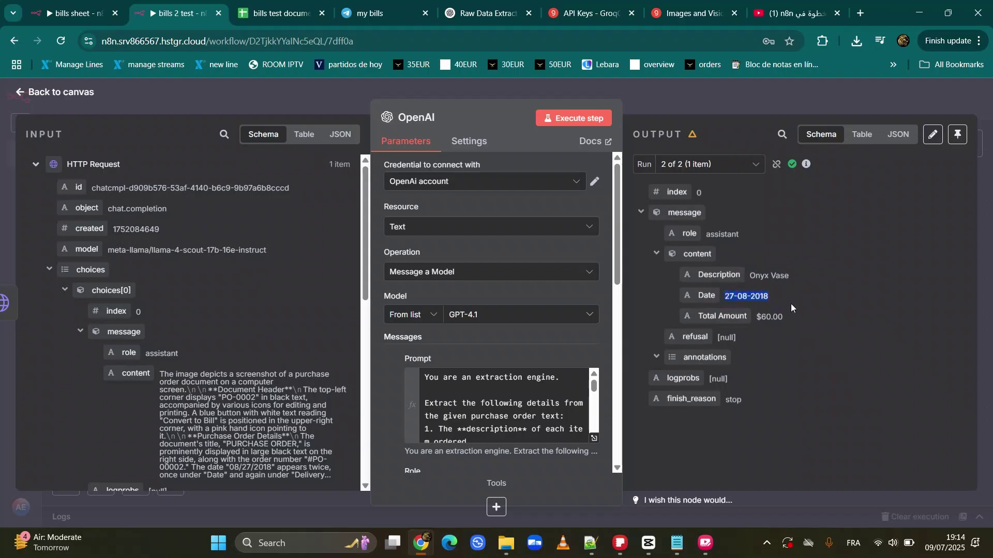
left_click(751, 325)
left_click_drag(757, 318, 809, 319)
left_click(719, 102)
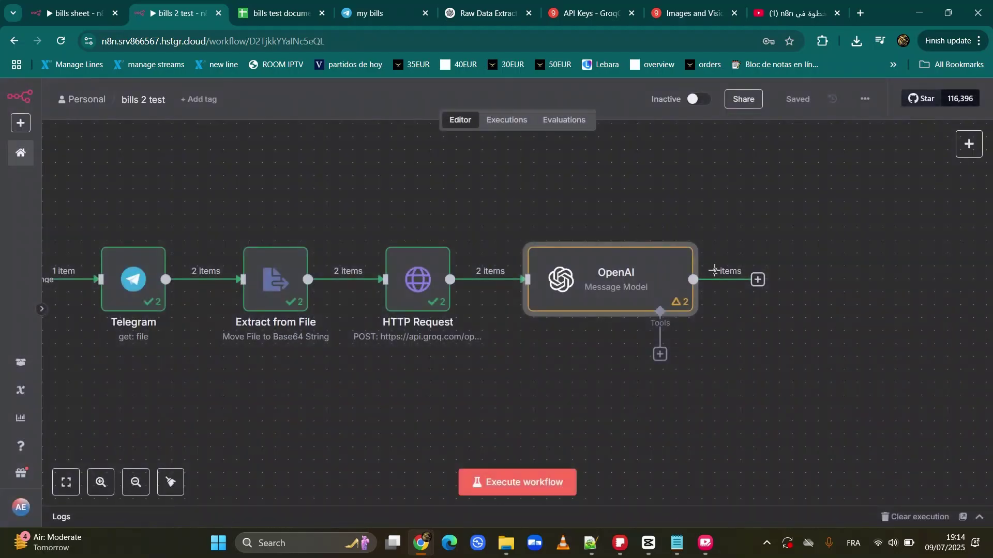
Add a Google Sheets node with the Append or update row in sheet action after the OpenAI node.
left_click(758, 280)
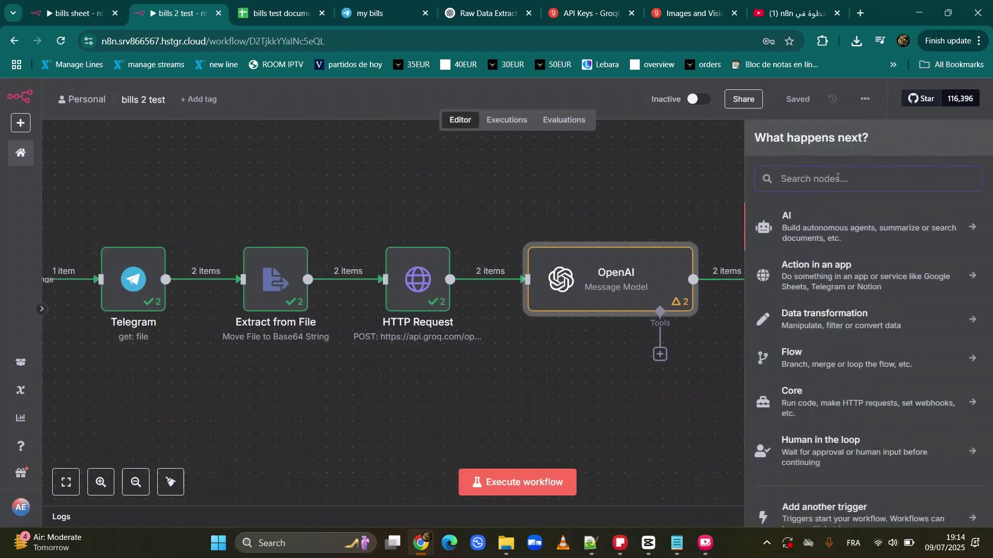
type("shee")
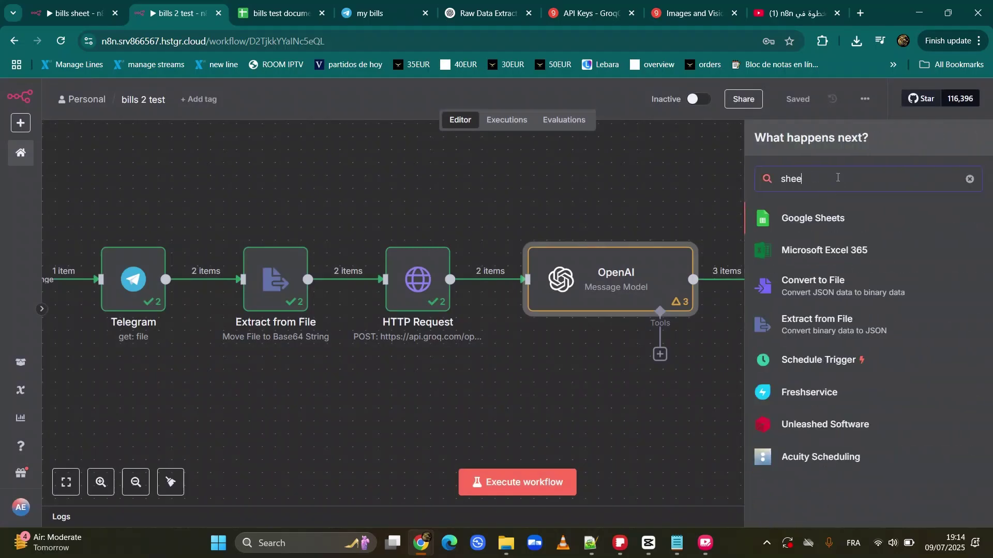
left_click(835, 219)
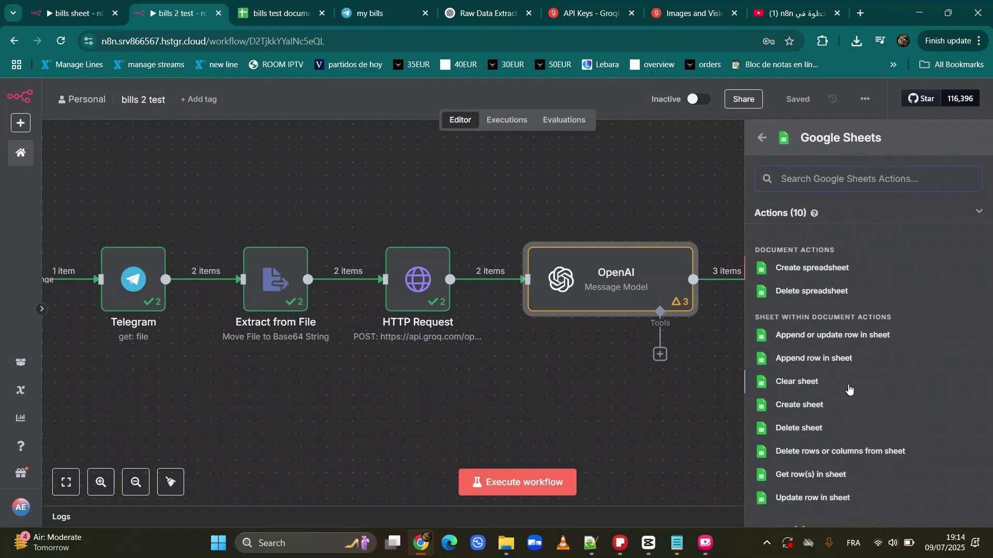
left_click(828, 336)
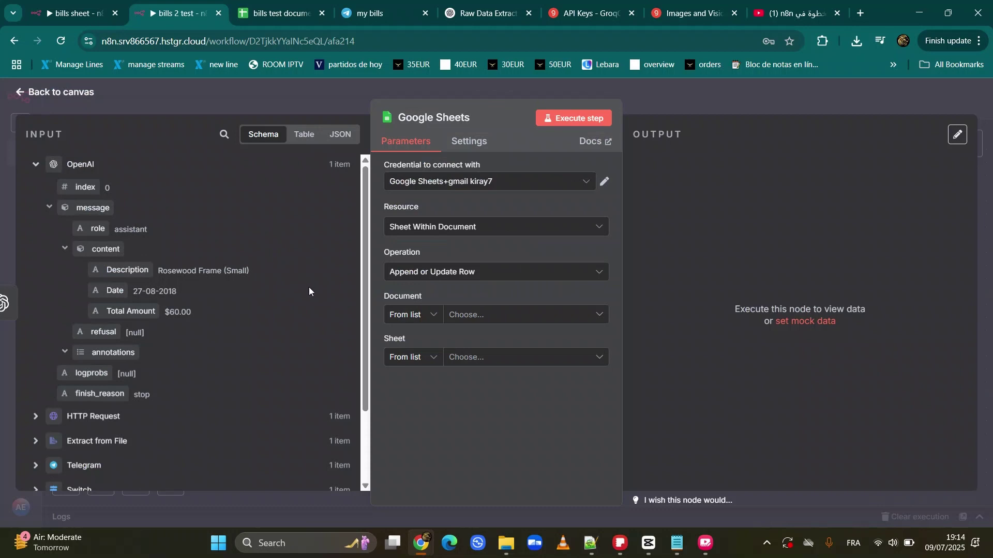
scroll(309, 287, "down", 2)
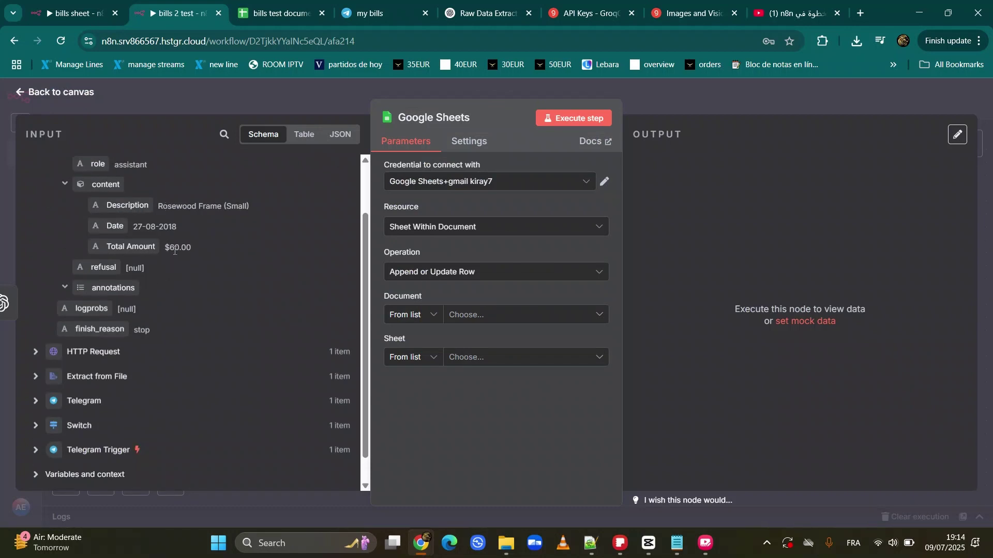
scroll(273, 263, "up", 2)
Switch to the bills test document spreadsheet and clear the bill name, date and total amount entries in row 2.
left_click(263, 7)
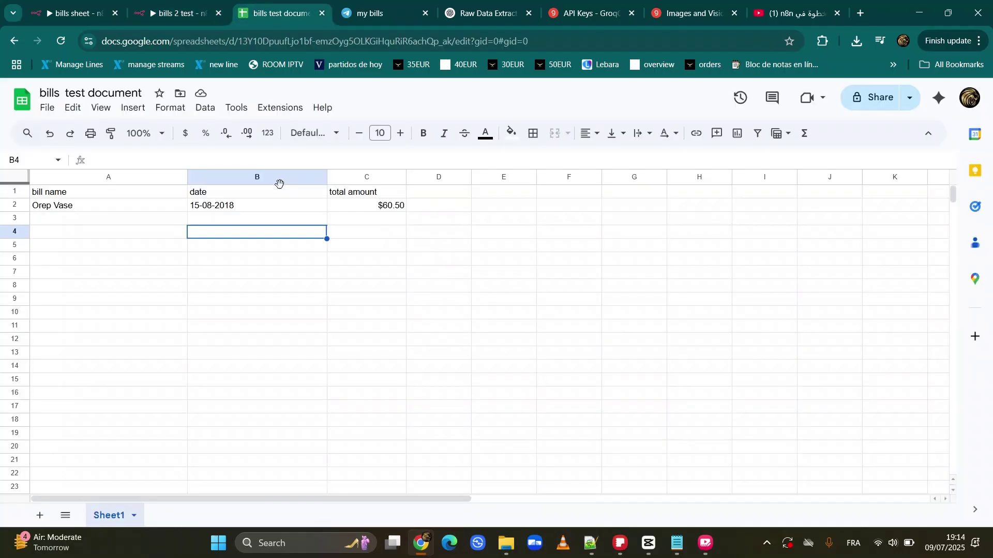
left_click(75, 204)
left_click(214, 209)
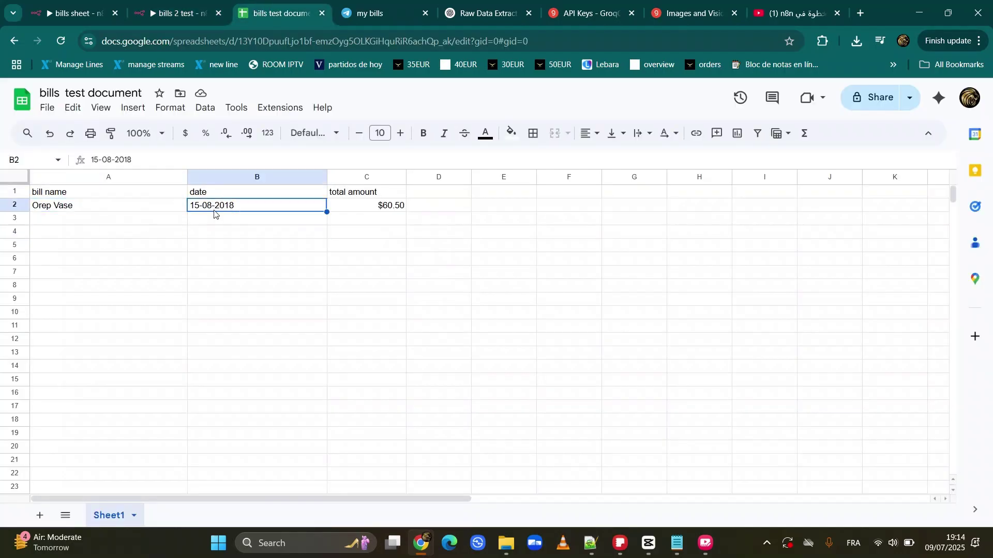
left_click(394, 207)
left_click(122, 209)
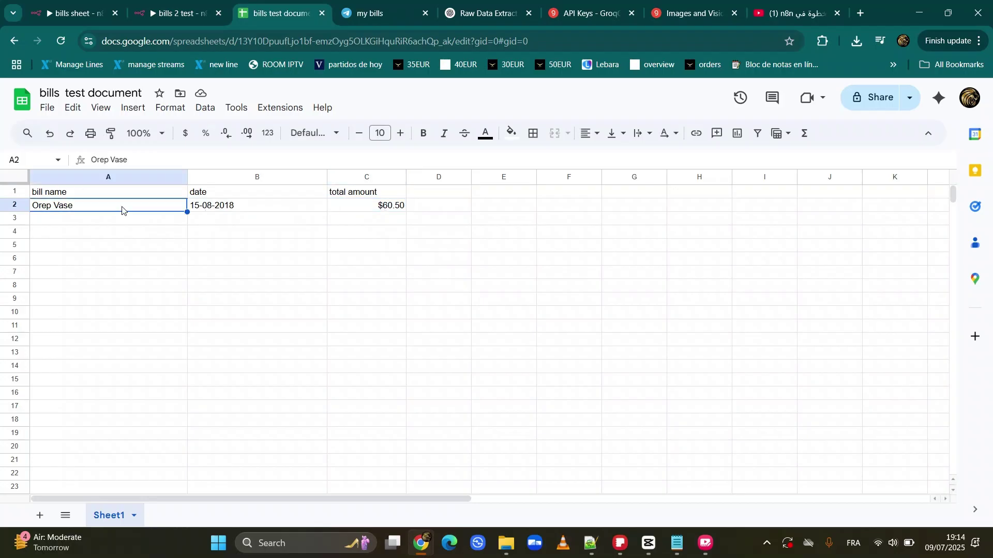
key("Delete")
left_click(207, 209)
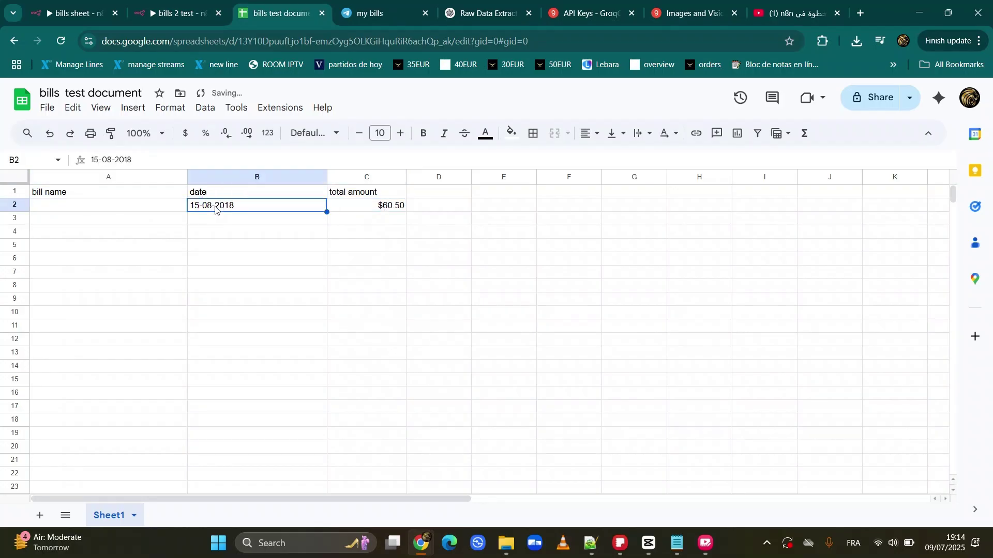
key("Delete")
left_click(381, 209)
key("Delete")
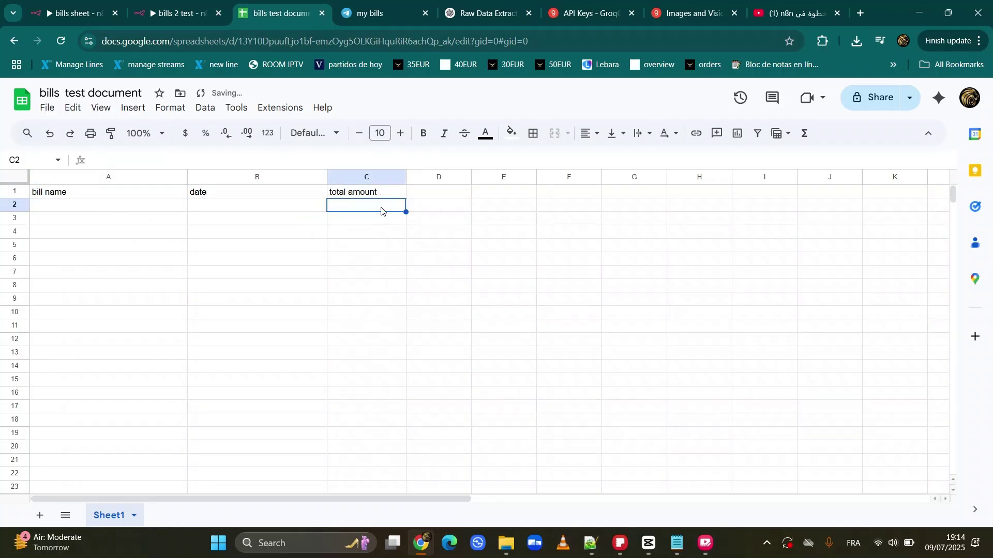
Review the column headings in row 1 of the bills test document.
left_click(145, 209)
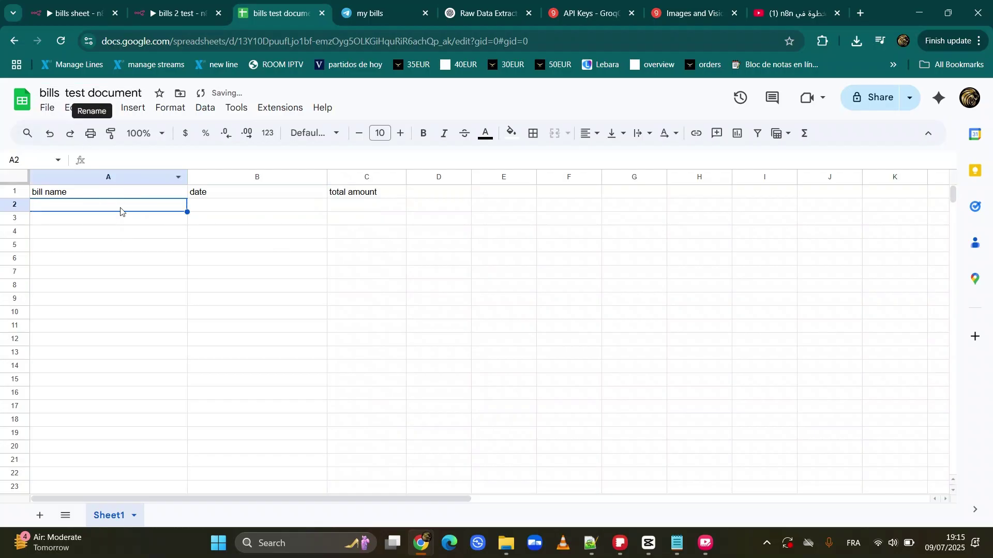
left_click(73, 195)
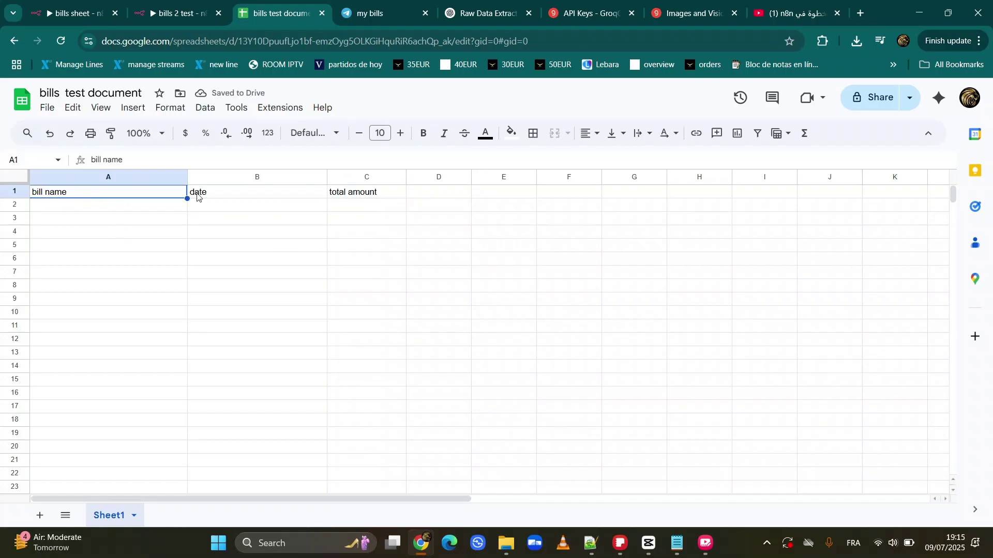
left_click(266, 195)
left_click(339, 197)
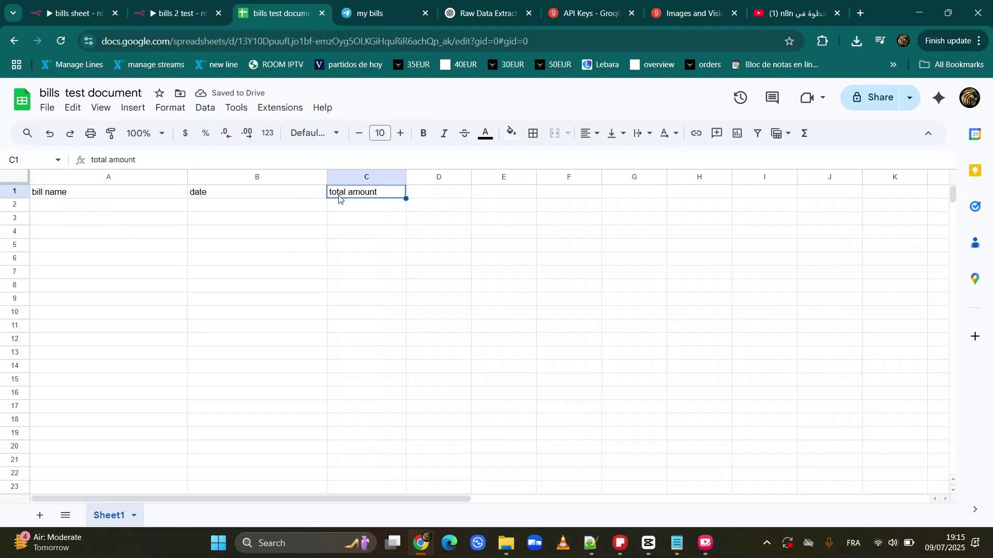
left_click(86, 197)
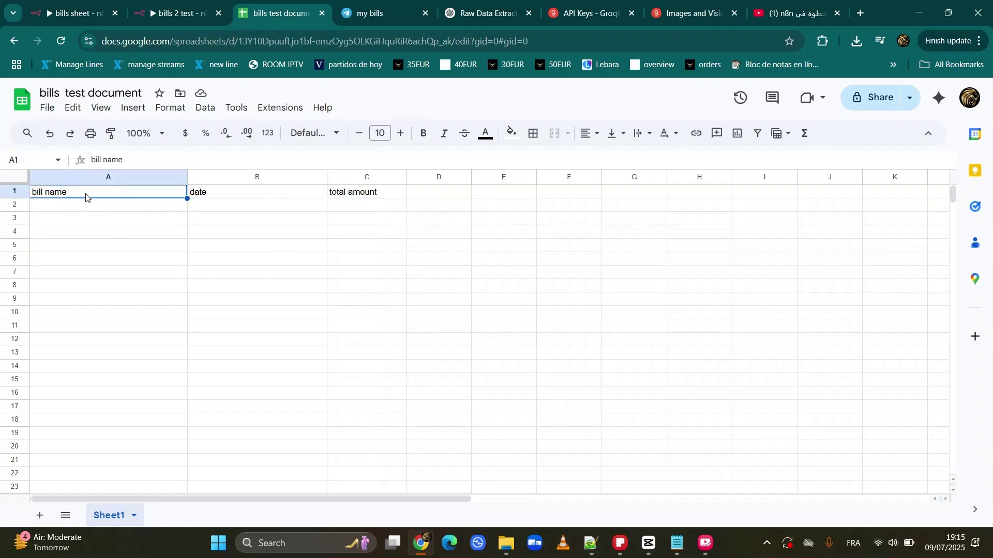
left_click(226, 204)
left_click(358, 201)
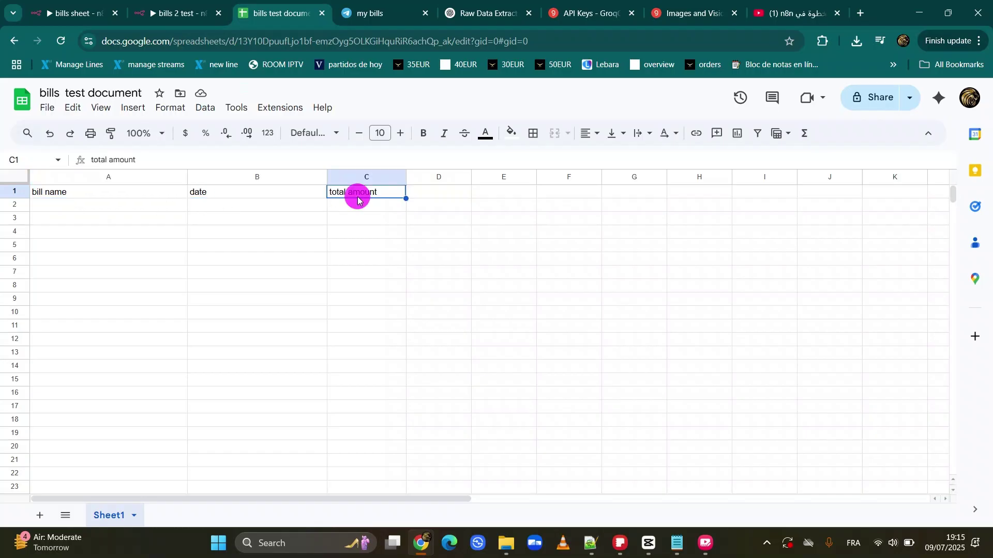
Copy the spreadsheet's URL, return to the bills 2 test workflow and view the Google Sheets credential's connection.
left_click(313, 46)
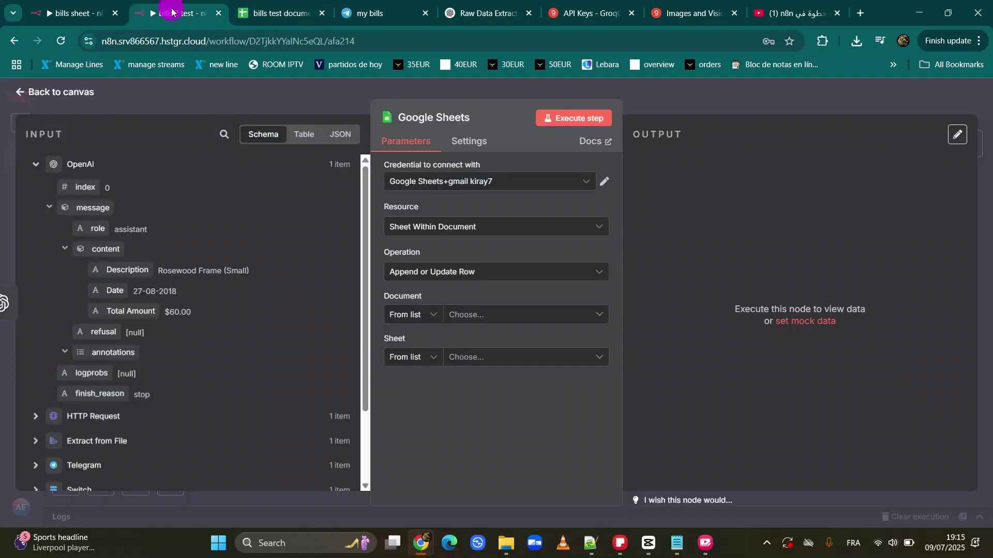
left_click(187, 19)
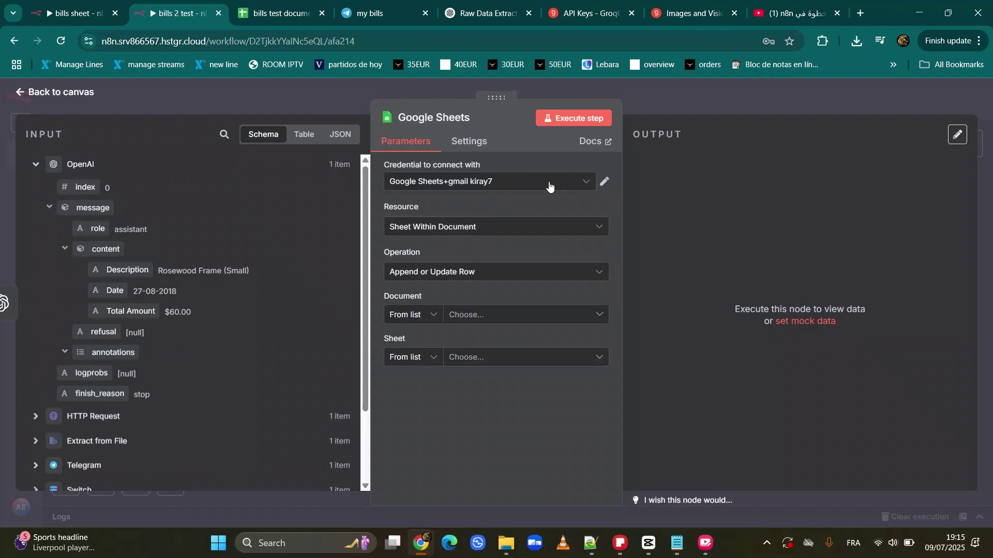
left_click(605, 182)
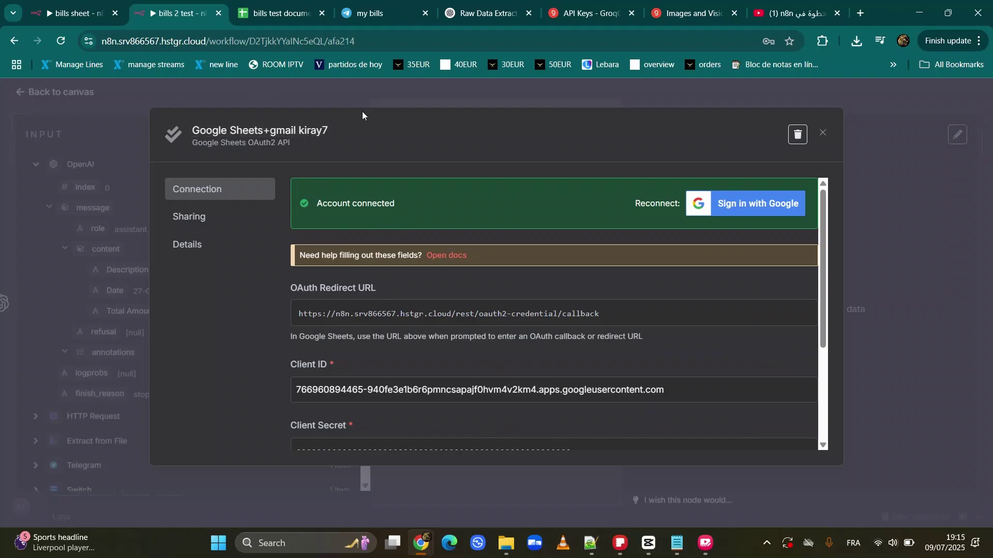
left_click(368, 88)
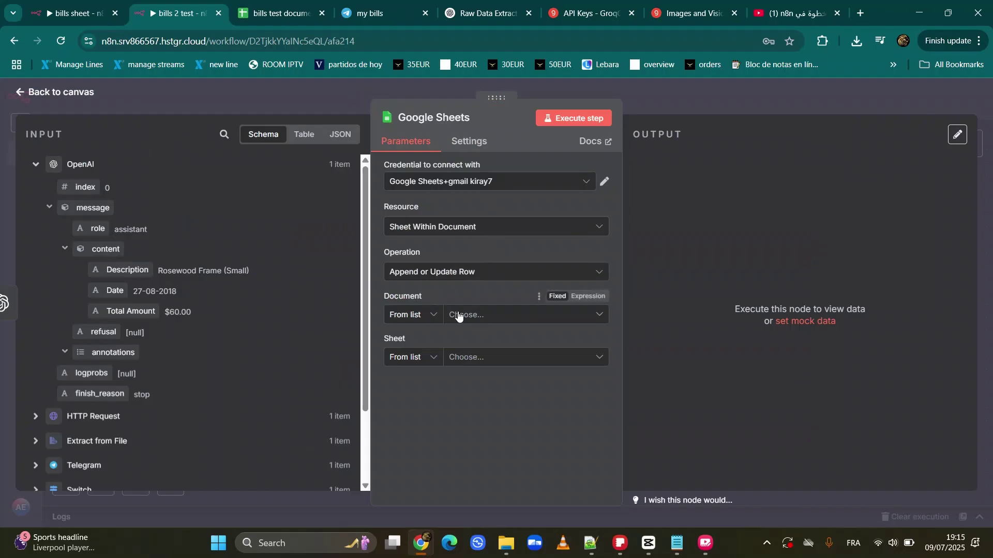
Set the Google Sheets node's document to By URL with the copied spreadsheet link and choose Sheet1 as the sheet.
left_click(416, 317)
left_click(421, 370)
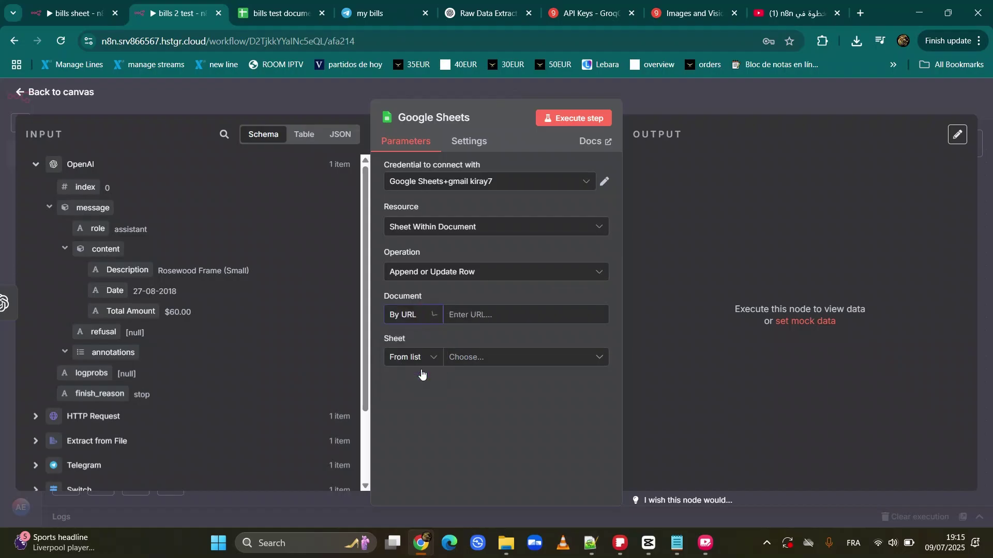
left_click(485, 314)
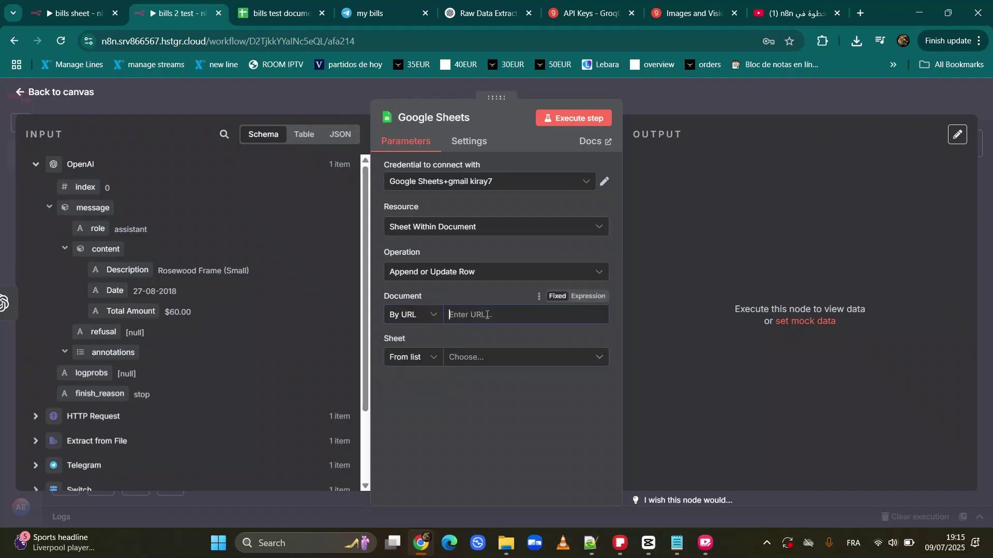
key("ctrl+v")
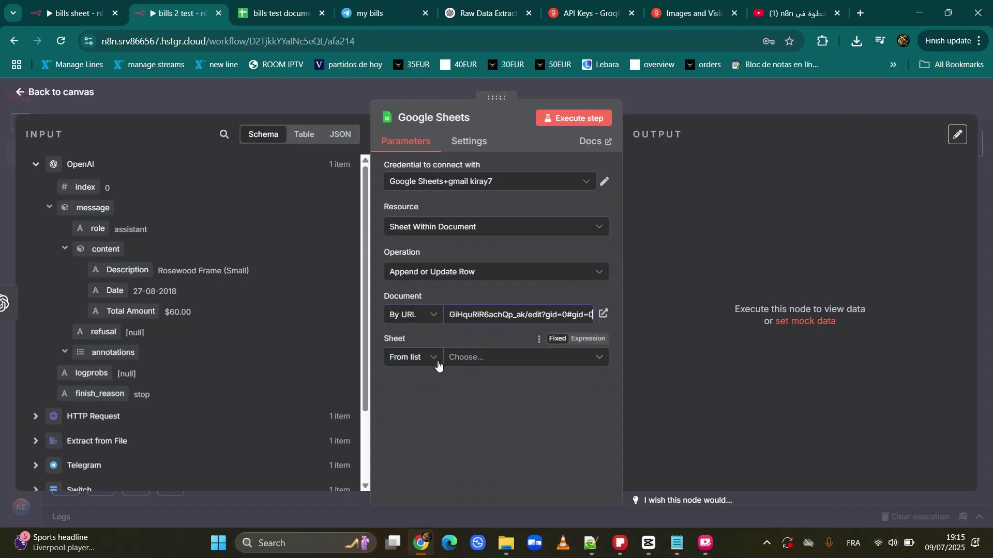
left_click(467, 359)
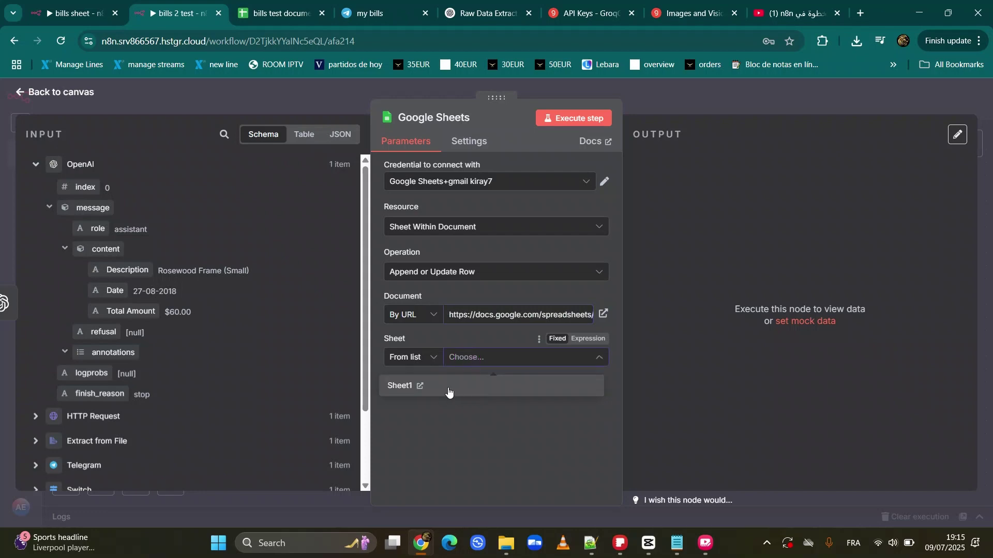
left_click(420, 386)
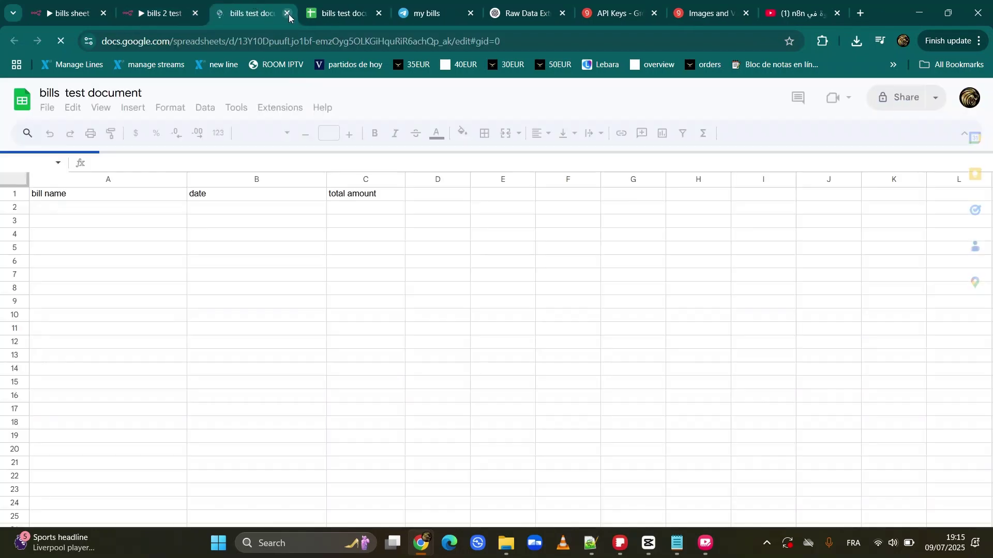
left_click(287, 13)
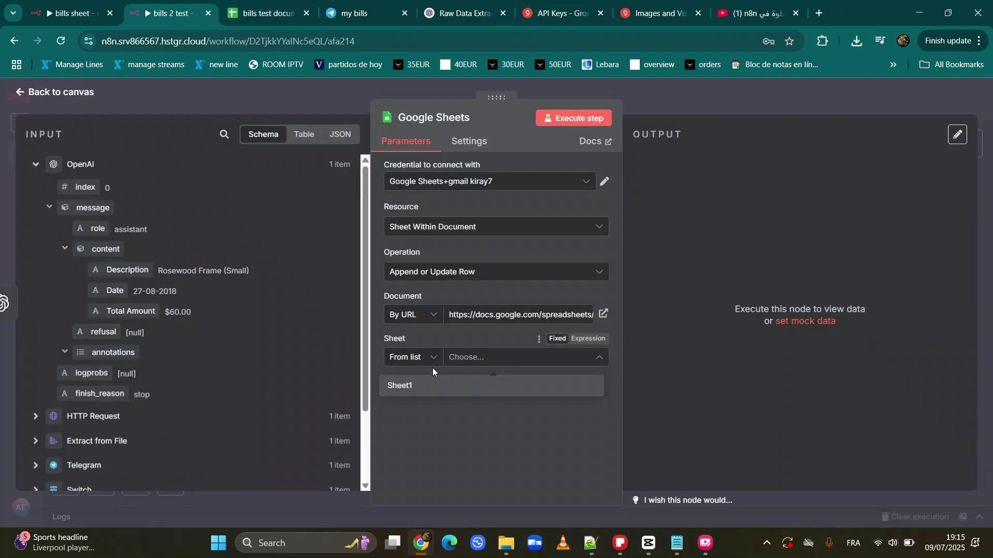
left_click(397, 386)
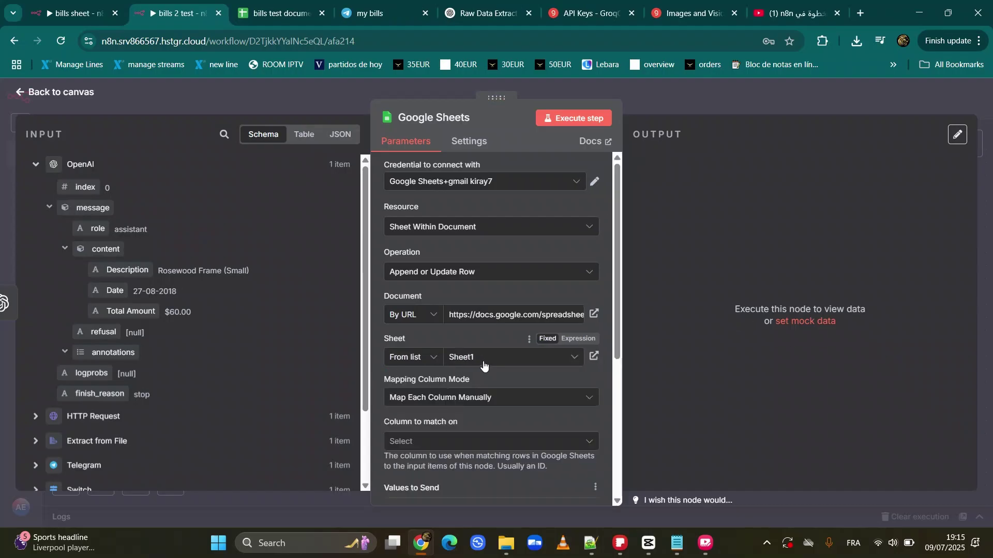
Compare the node's settings with the spreadsheet and set the column to match on to bill name.
left_click(280, 13)
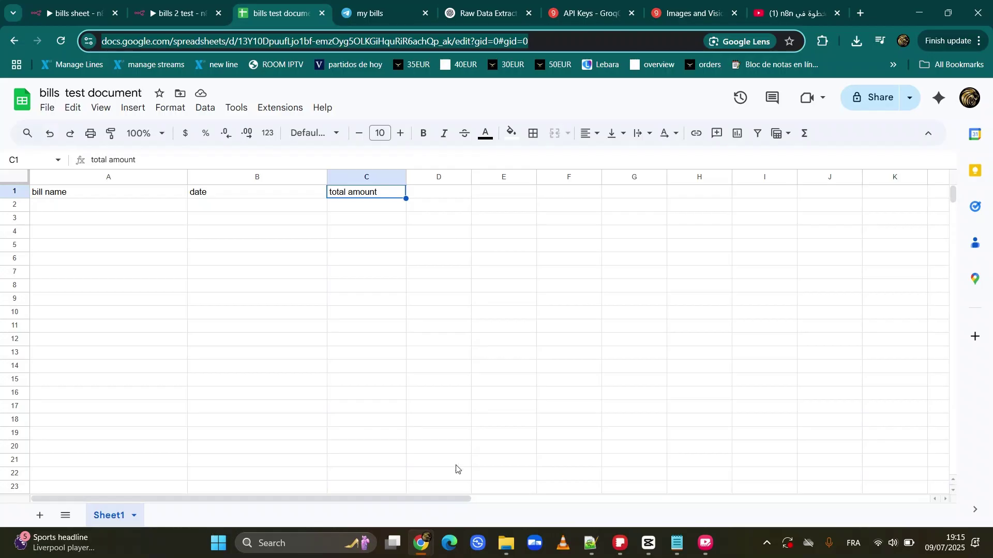
left_click(194, 10)
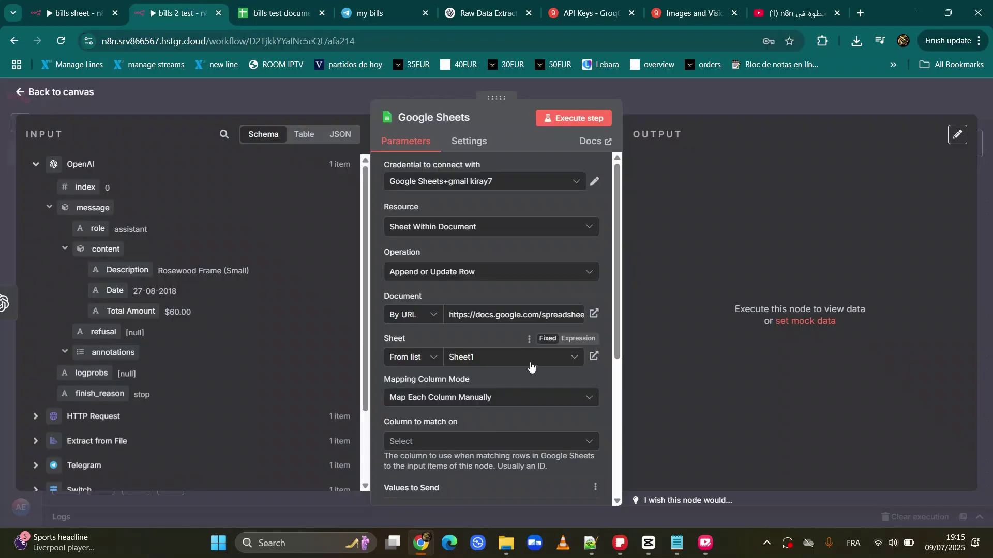
scroll(491, 355, "down", 3)
scroll(474, 313, "down", 2)
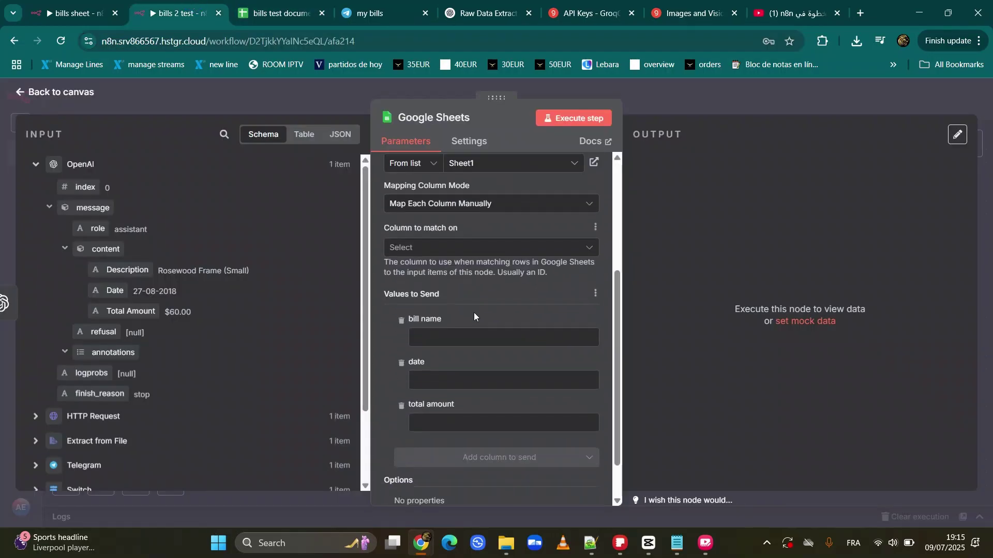
left_click(455, 250)
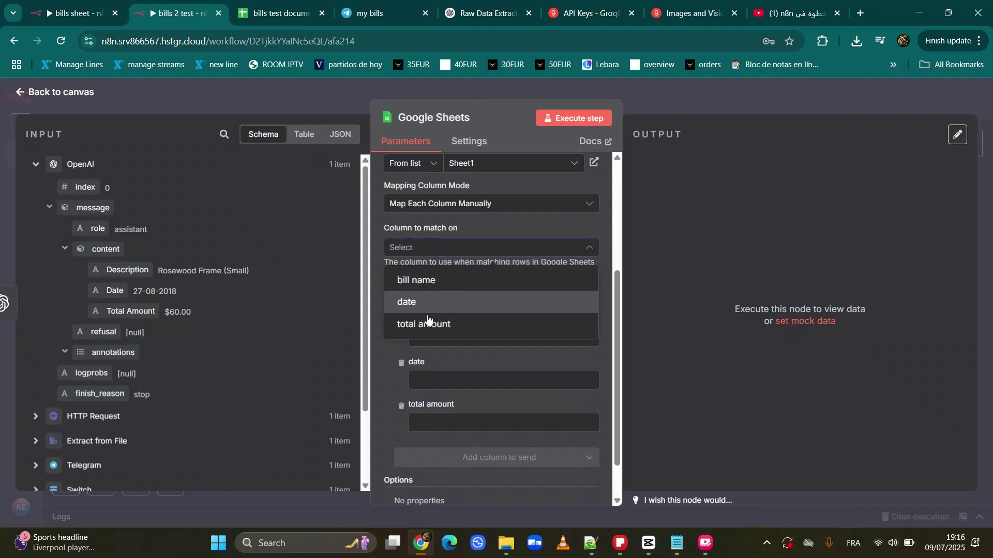
left_click(433, 281)
Recheck the spreadsheet headings, then map OpenAI's Description to the bill name column and Date to the date column.
left_click(292, 6)
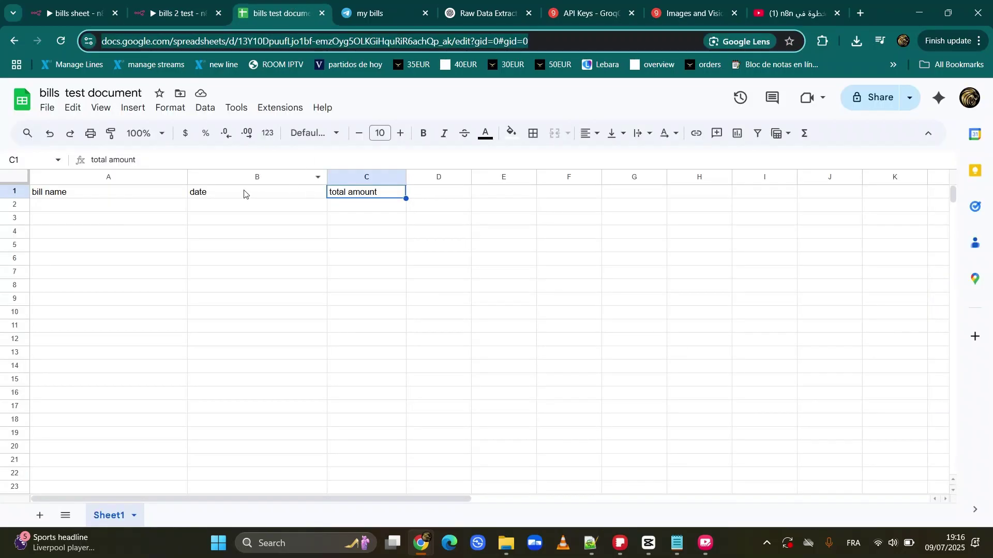
left_click(86, 192)
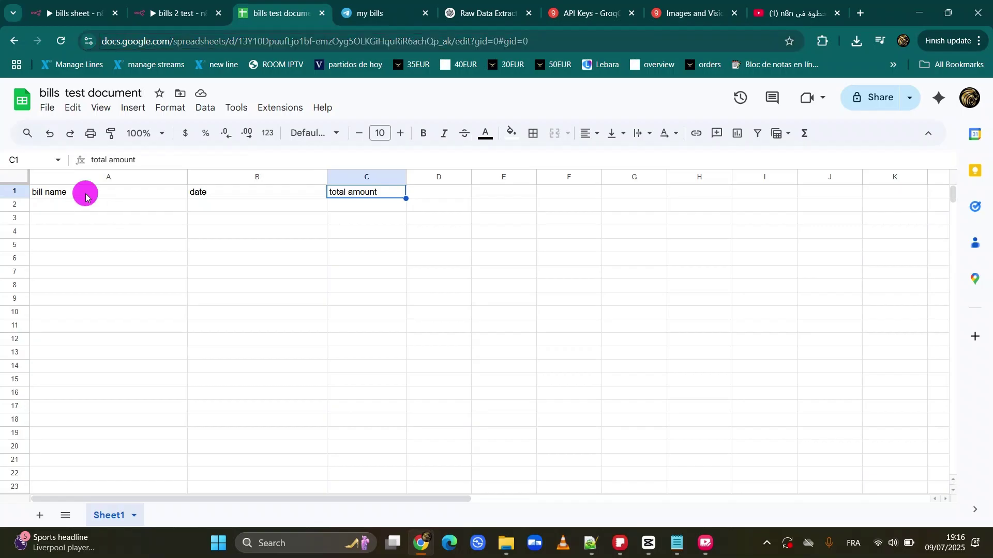
left_click(244, 192)
left_click(173, 13)
left_click(466, 337)
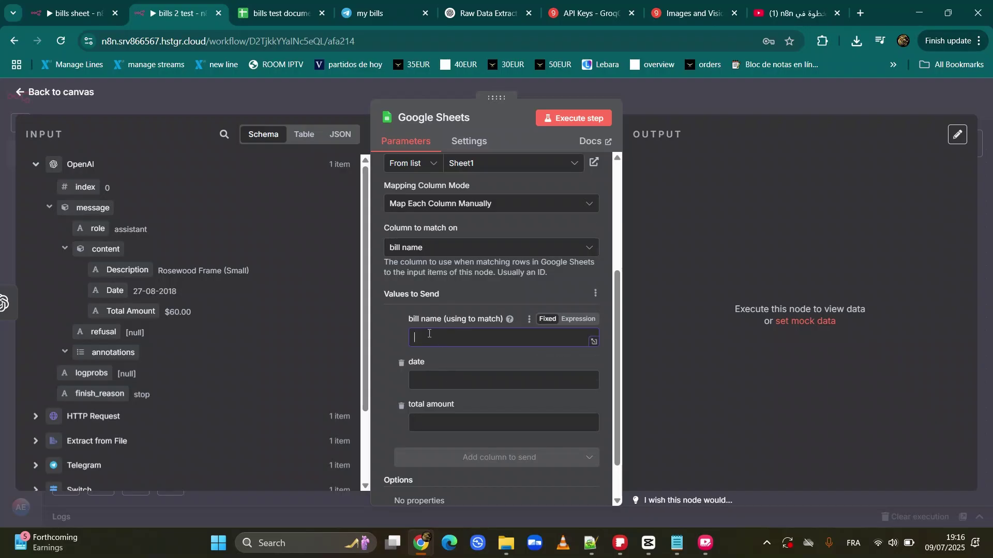
left_click_drag(125, 274, 438, 344)
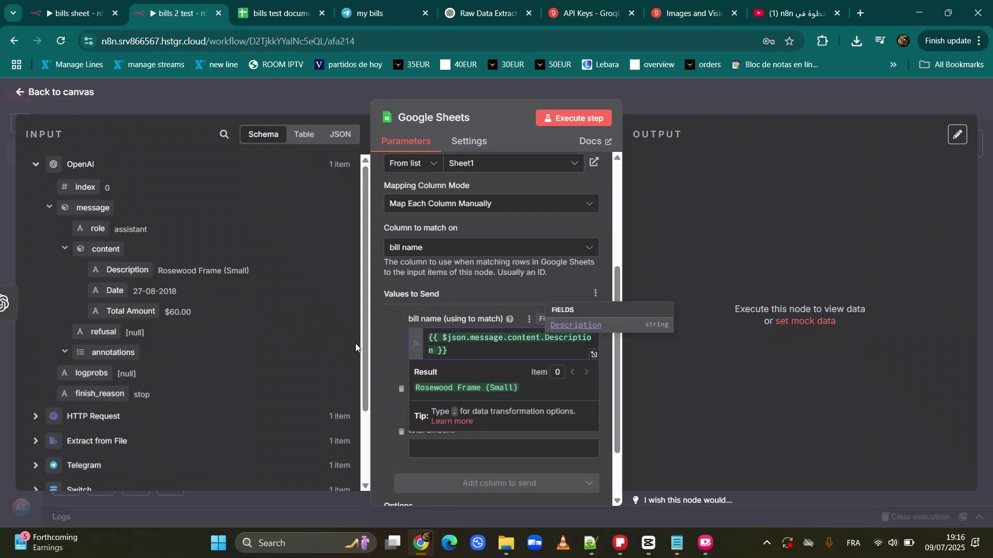
left_click(389, 334)
left_click_drag(115, 290, 437, 408)
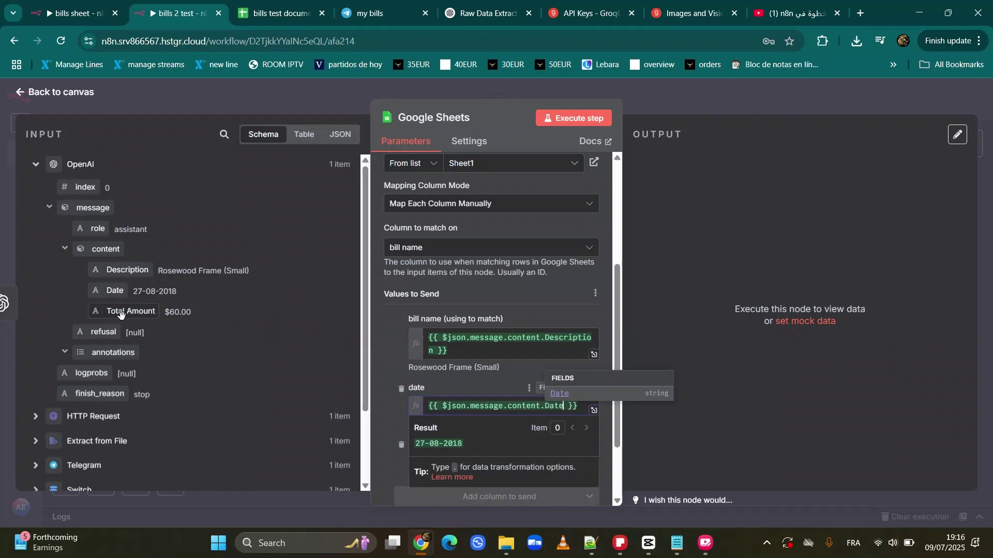
Map OpenAI's Total Amount to the total amount column and run the Google Sheets node.
left_click_drag(120, 315, 438, 464)
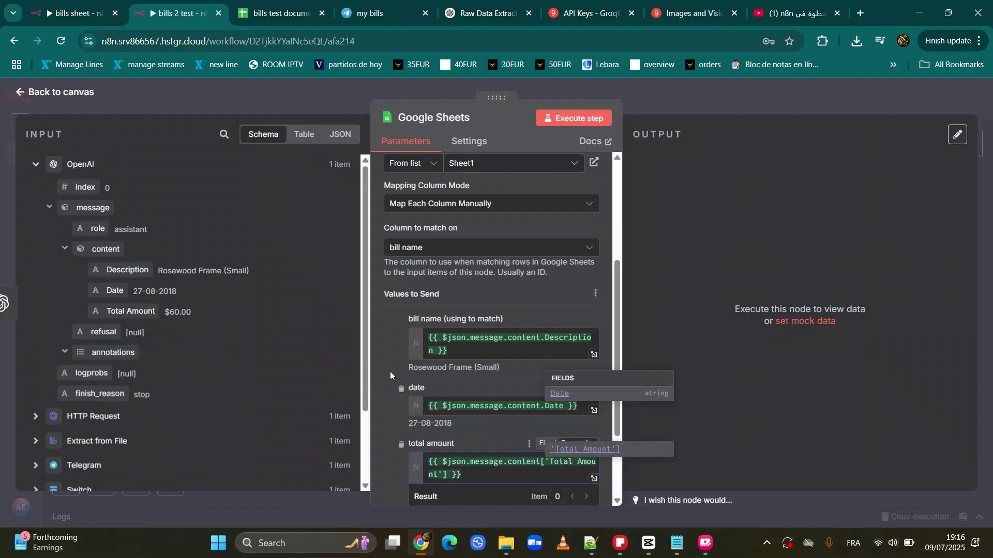
scroll(420, 321, "down", 3)
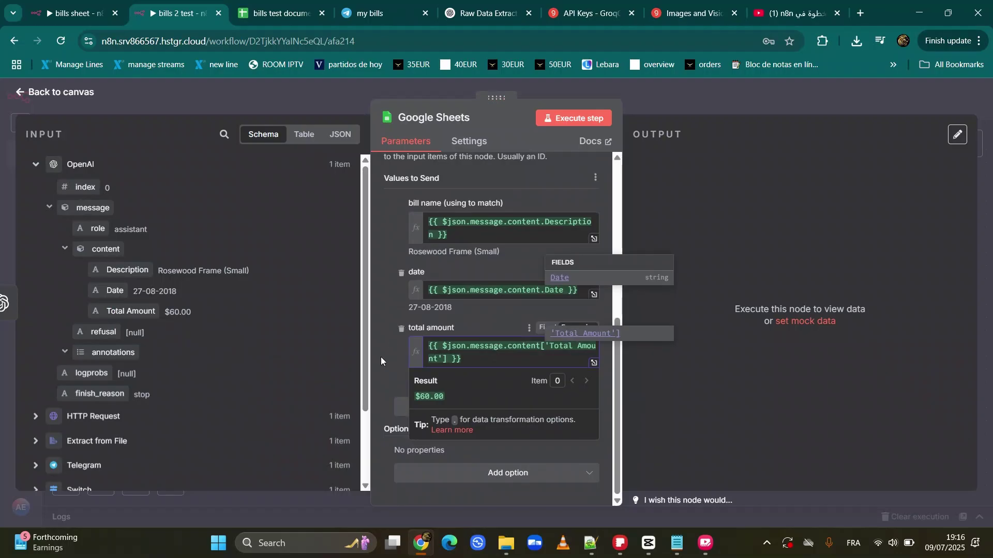
left_click(387, 366)
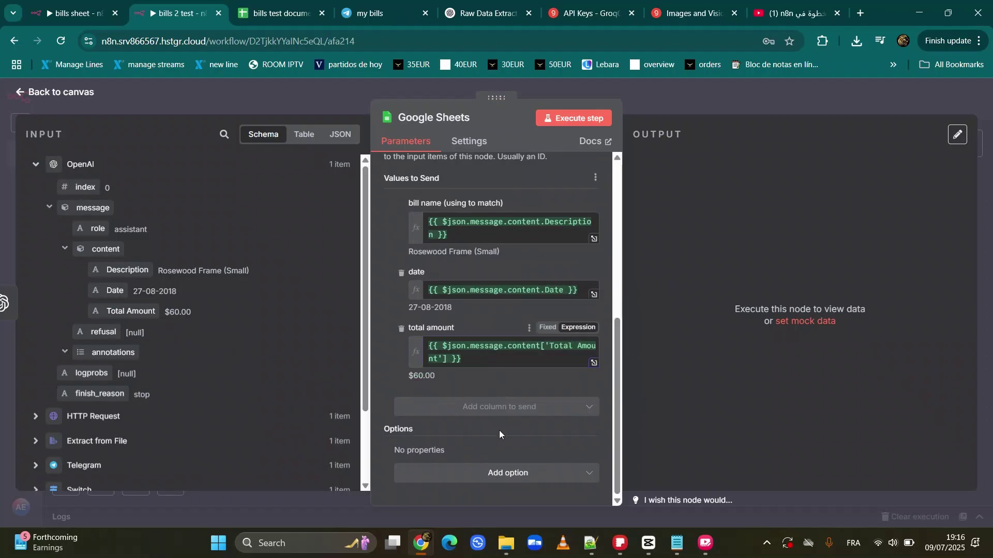
left_click(578, 119)
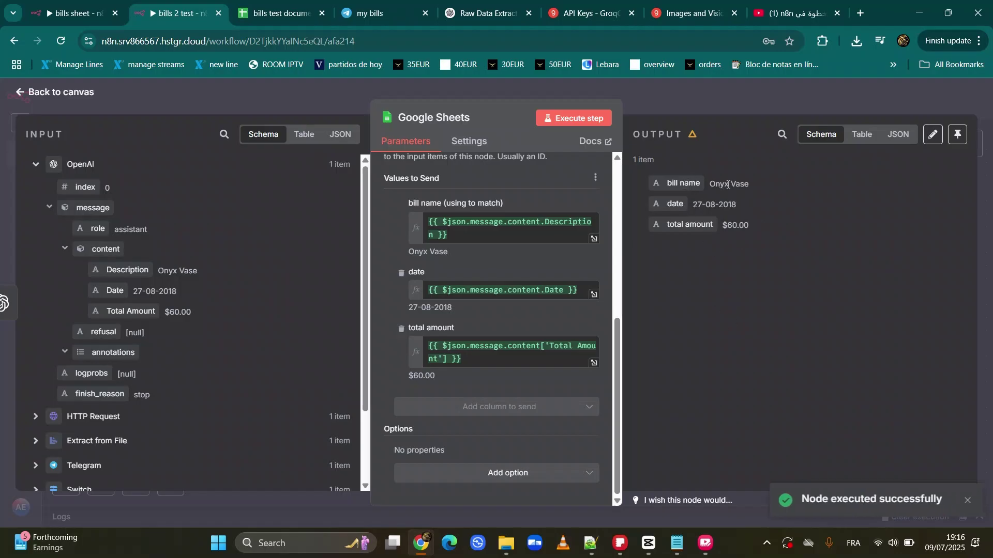
Check the bill name, date and total amount cells of row 2 in the bills test document spreadsheet.
left_click(280, 15)
left_click(140, 206)
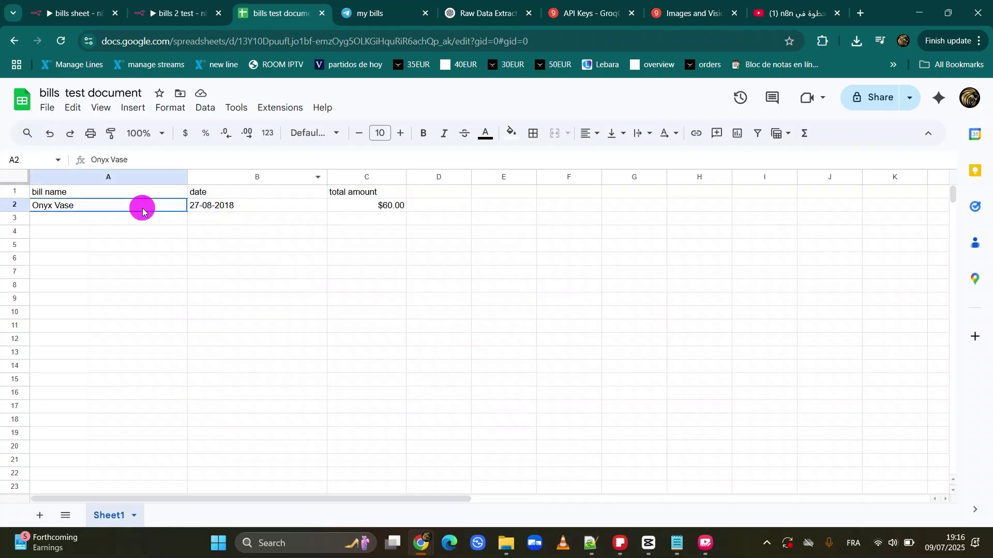
left_click(215, 206)
left_click(101, 207)
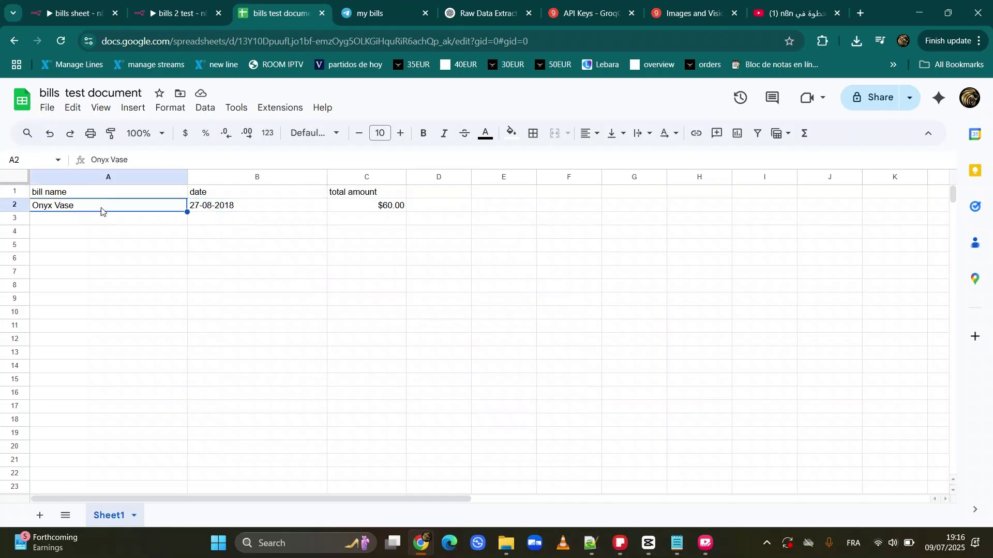
left_click(212, 210)
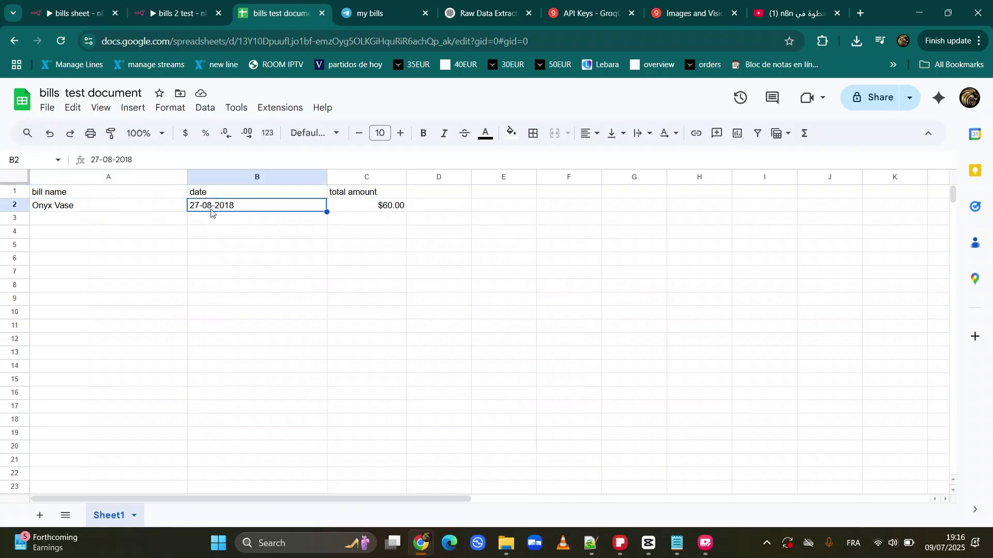
left_click(357, 205)
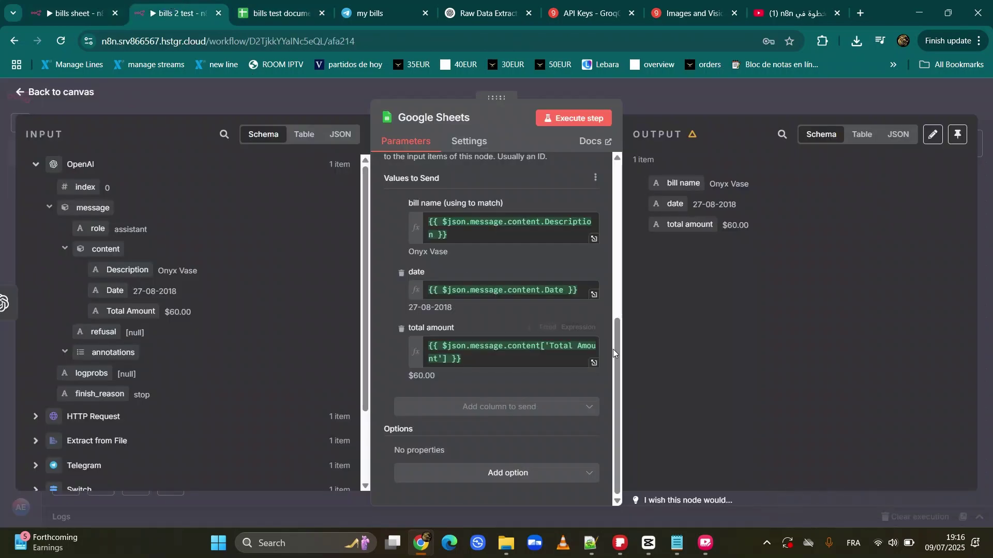
Return to the bills 2 test workflow canvas and add an OpenAI Message a model node after Google Sheets.
left_click(176, 13)
left_click(699, 101)
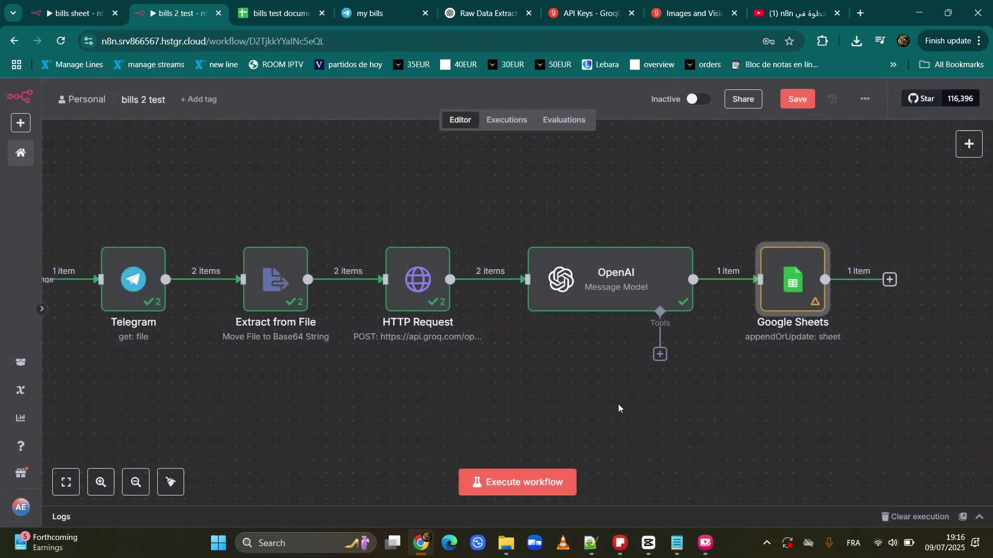
left_click_drag(595, 393, 217, 370)
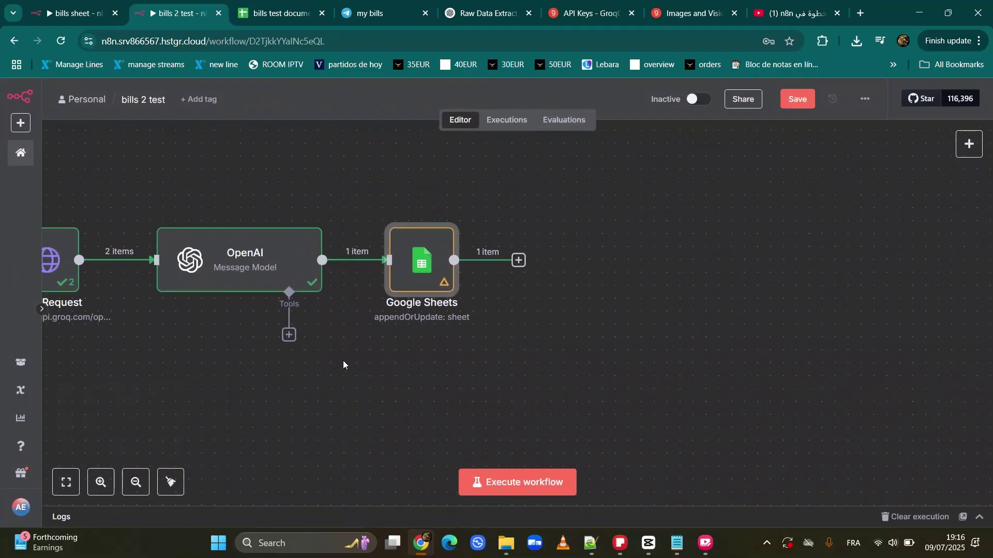
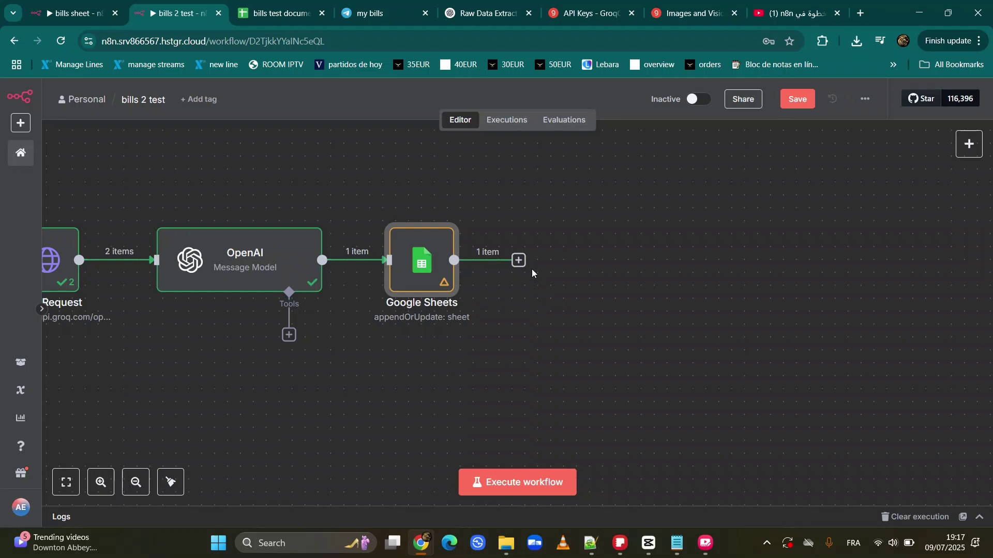
left_click(518, 260)
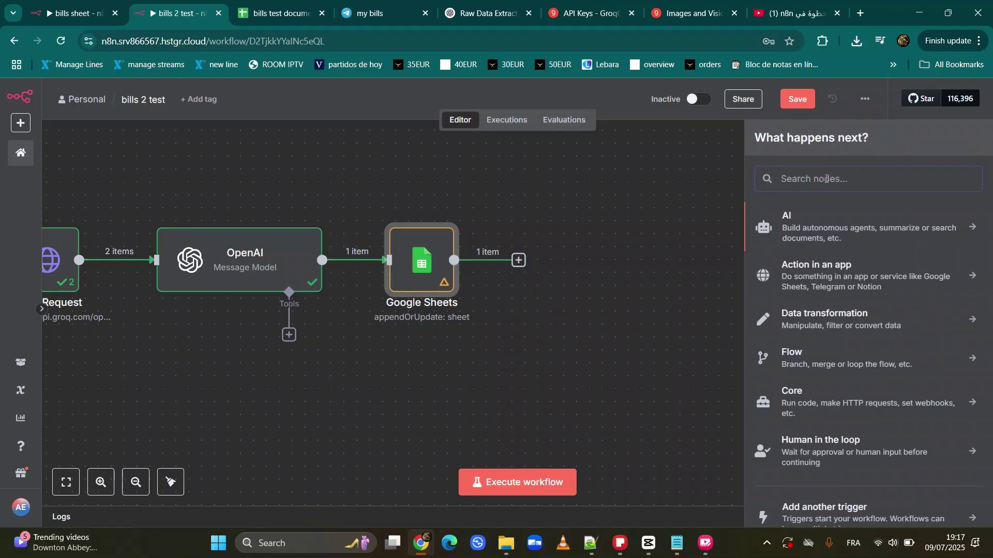
type("op")
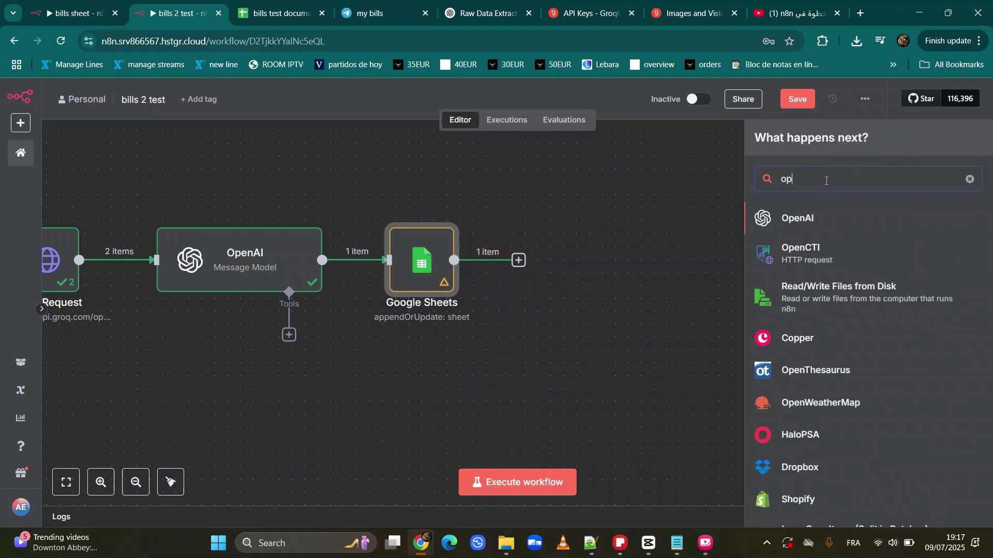
left_click(844, 226)
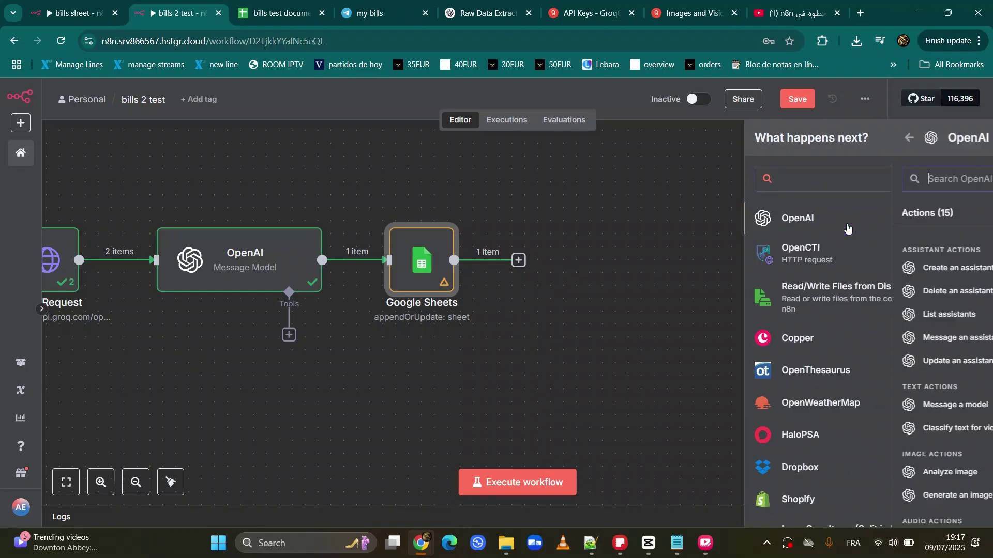
scroll(908, 367, "down", 1)
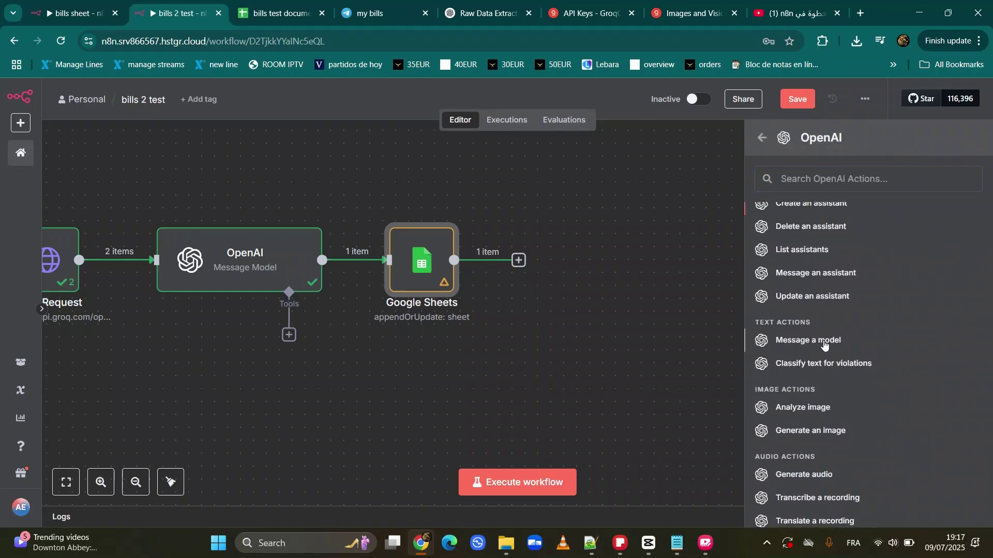
left_click(824, 343)
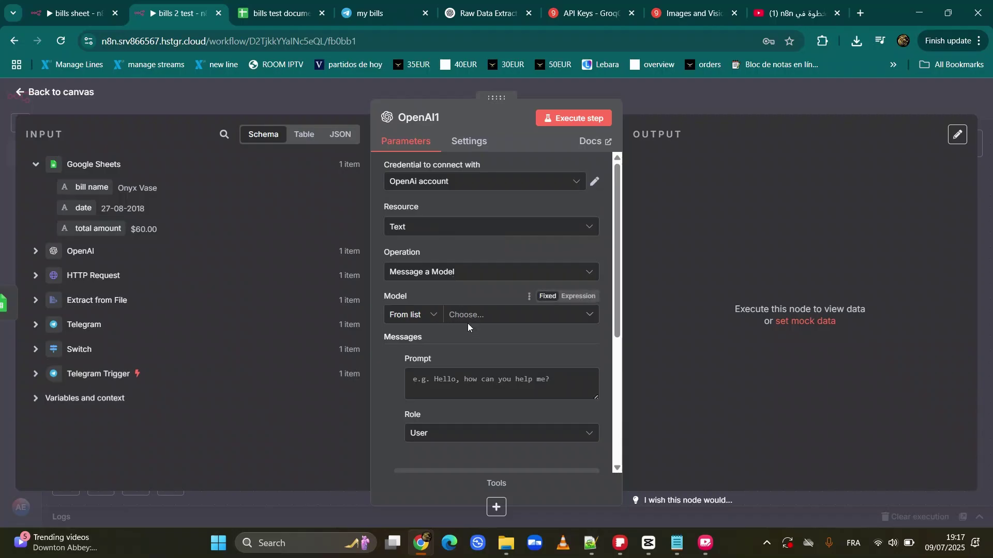
Set the new OpenAI node's model to GPT-4.1 and its message role to Assistant.
left_click(449, 232)
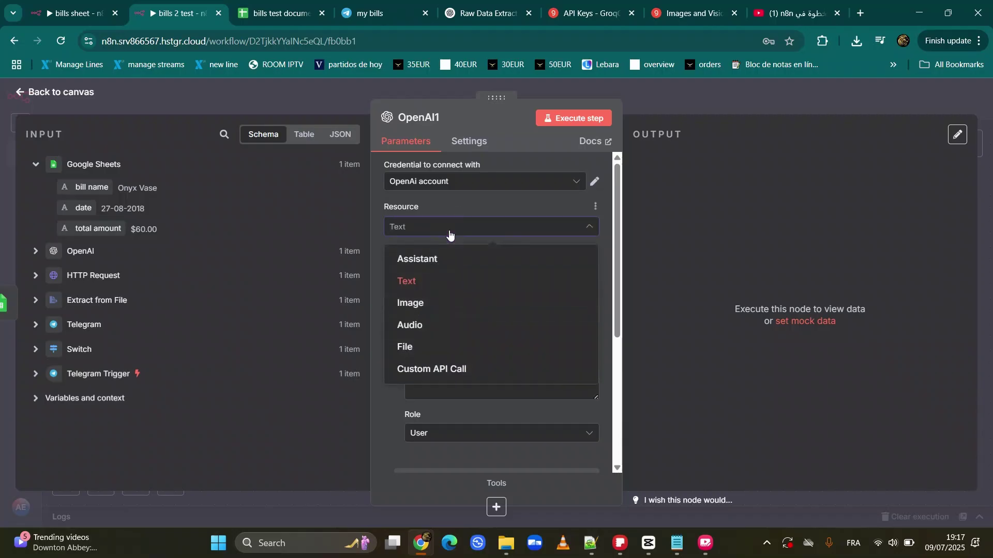
left_click(449, 233)
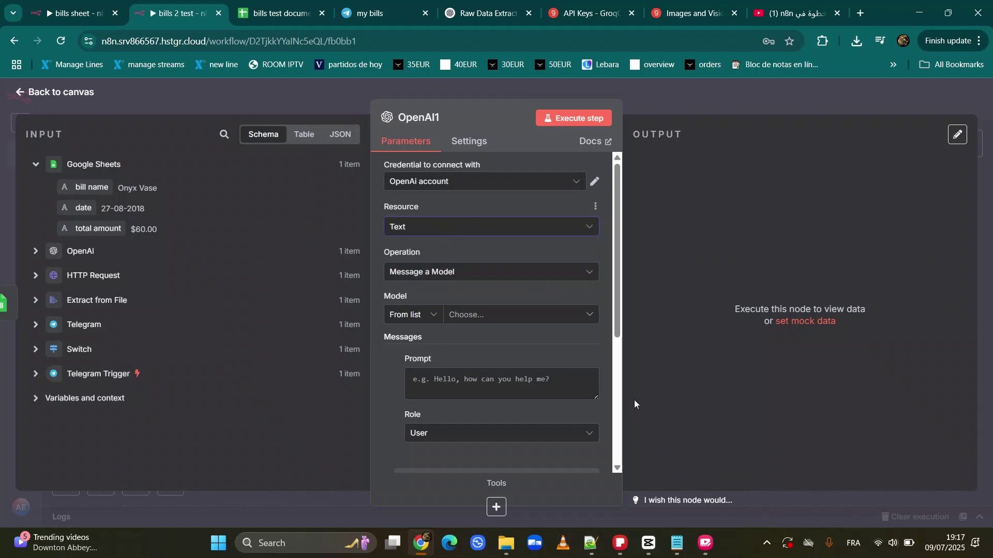
left_click(489, 316)
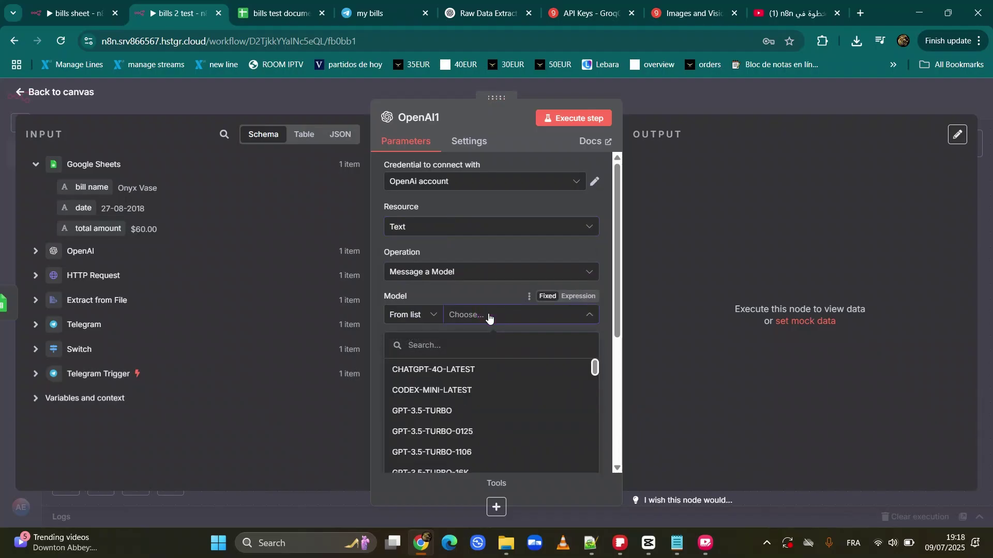
type("4.1")
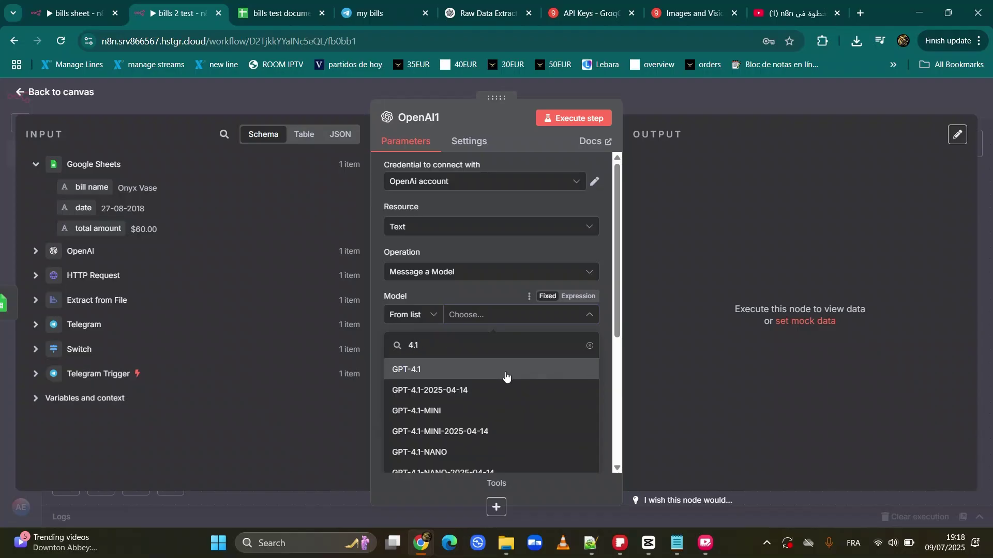
left_click(507, 376)
left_click(500, 391)
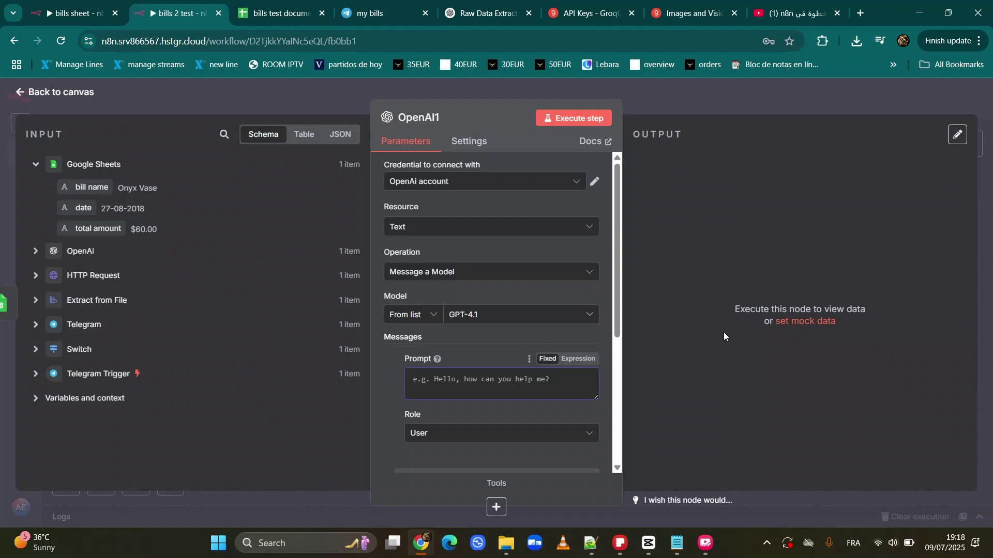
left_click(531, 437)
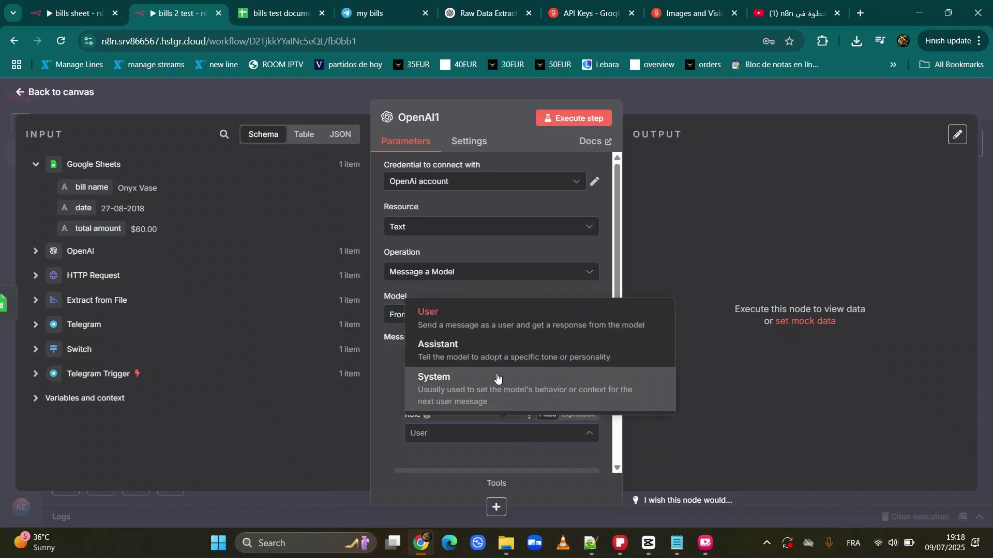
left_click(465, 350)
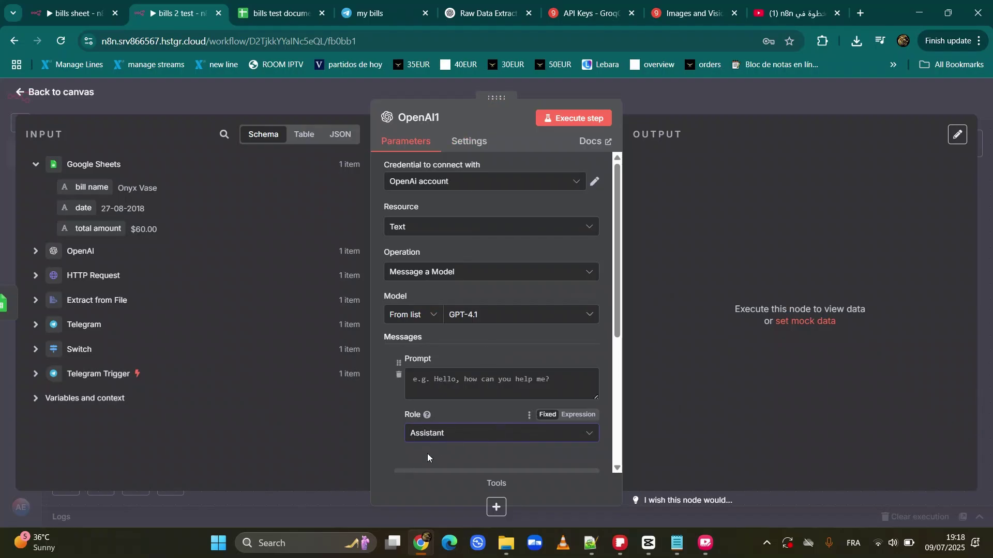
left_click(435, 385)
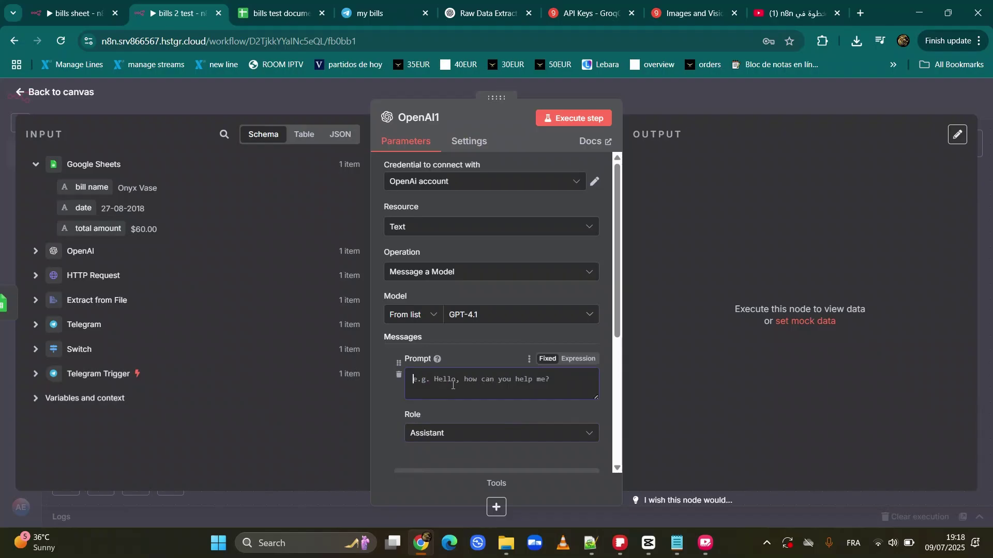
Switch to ChatGPT and start a request reading "generate a prompt that can show a message like this one".
left_click(478, 10)
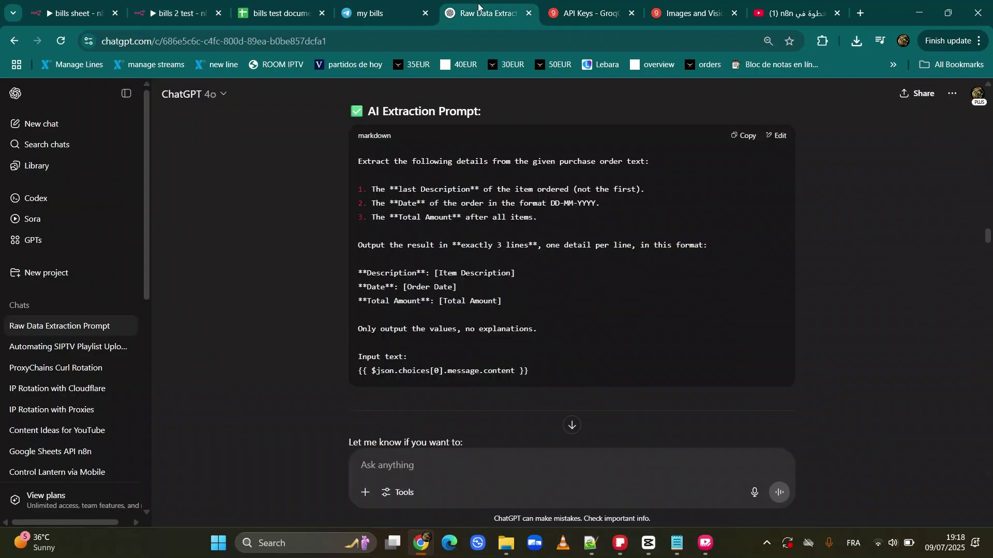
left_click(547, 466)
type("ge")
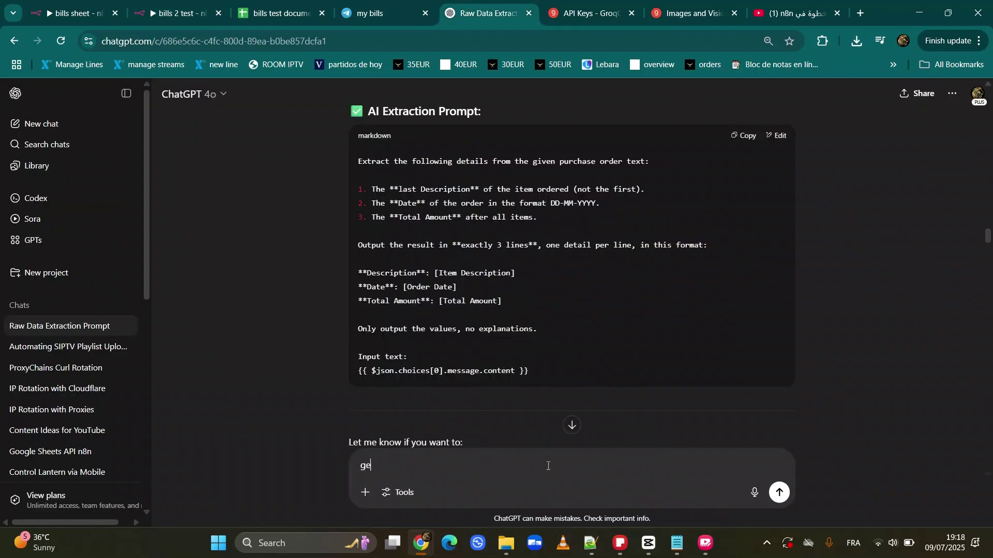
type("nerate a prompt that can show ")
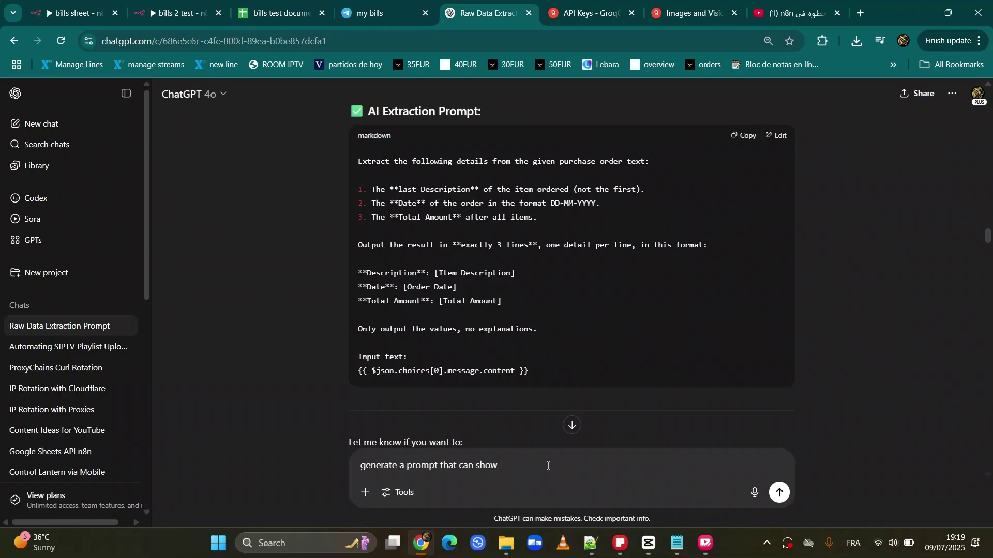
type("a message an")
key("BackSpace")
type("like this one")
Return to the n8n workflow and copy the bill name, date and total amount entries from the Google Sheets input.
left_click(377, 10)
left_click(208, 6)
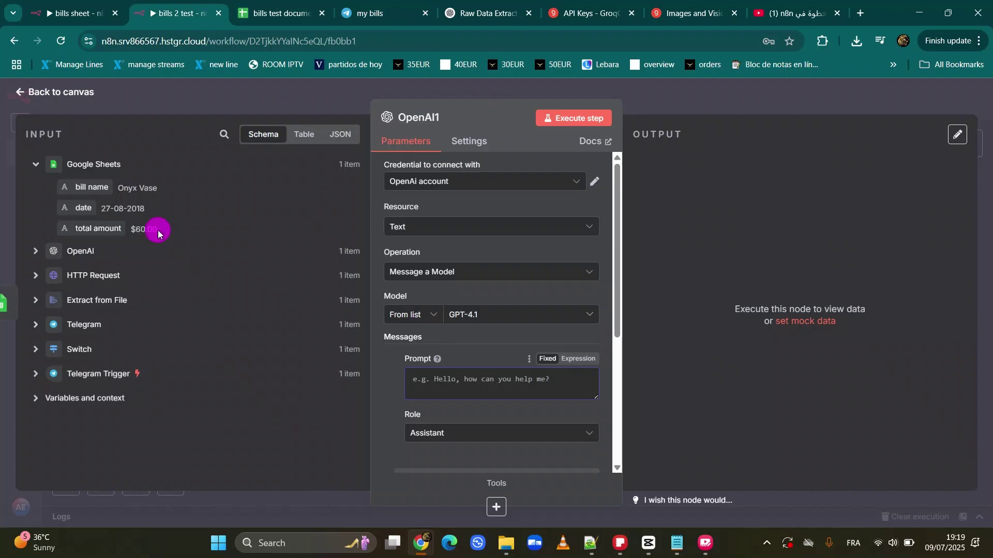
left_click_drag(157, 231, 70, 198)
key("ctrl+c")
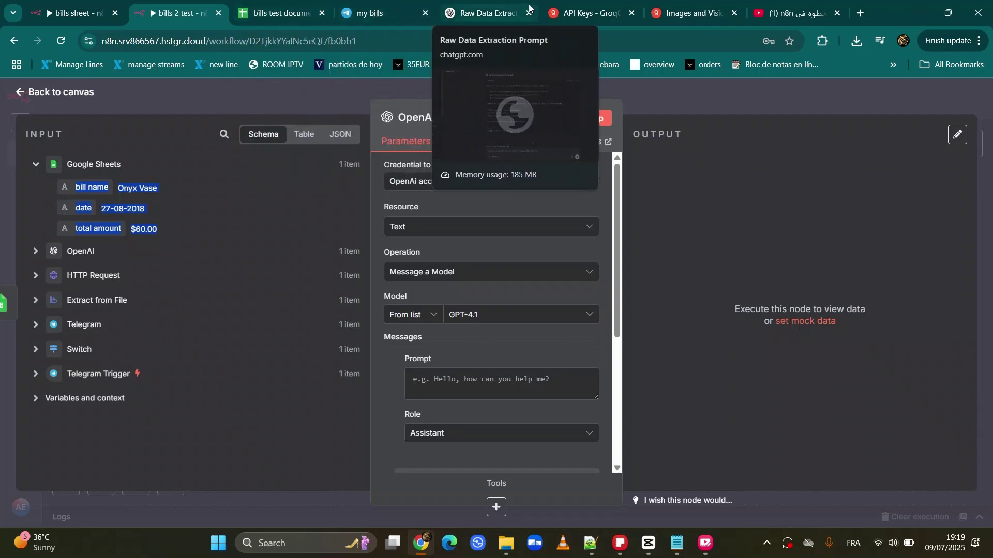
Extend the ChatGPT request with ": your date was been saves succesfully on yout sheet:" and paste the copied bill details after it.
left_click(481, 13)
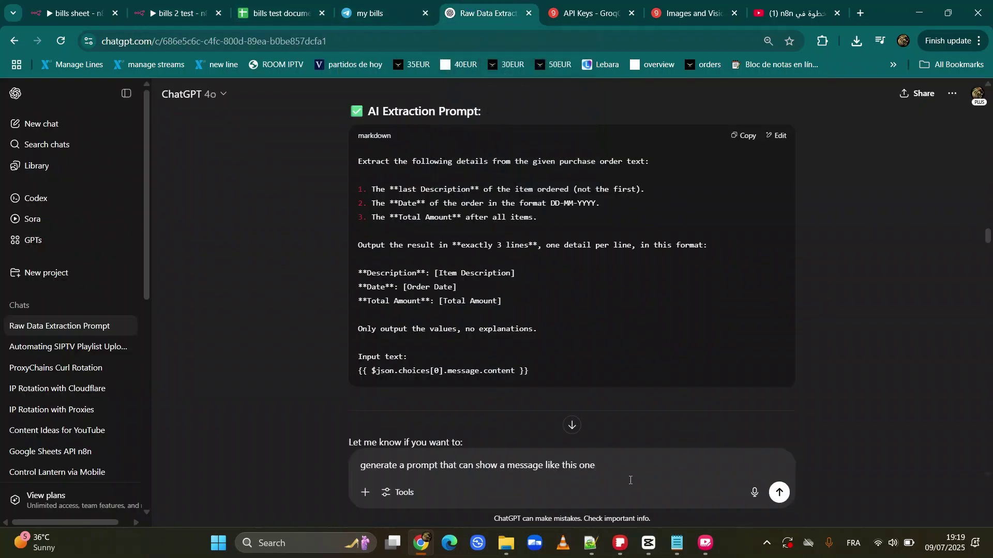
type(": your date was been saves succes")
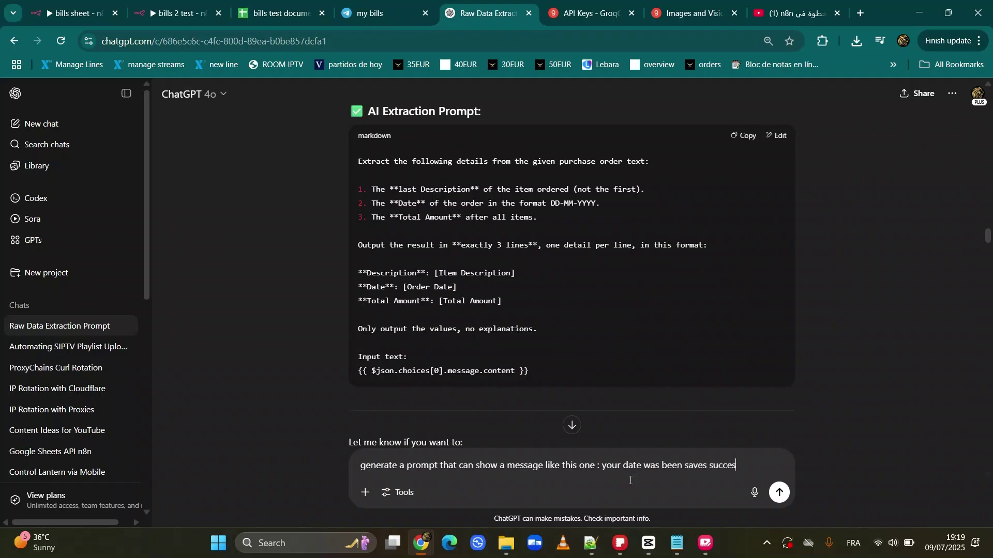
type("fle")
type("y")
key("BackSpace")
key("BackSpace")
type("ly")
left_click(738, 466)
type("u")
left_click(757, 469)
type("on you ")
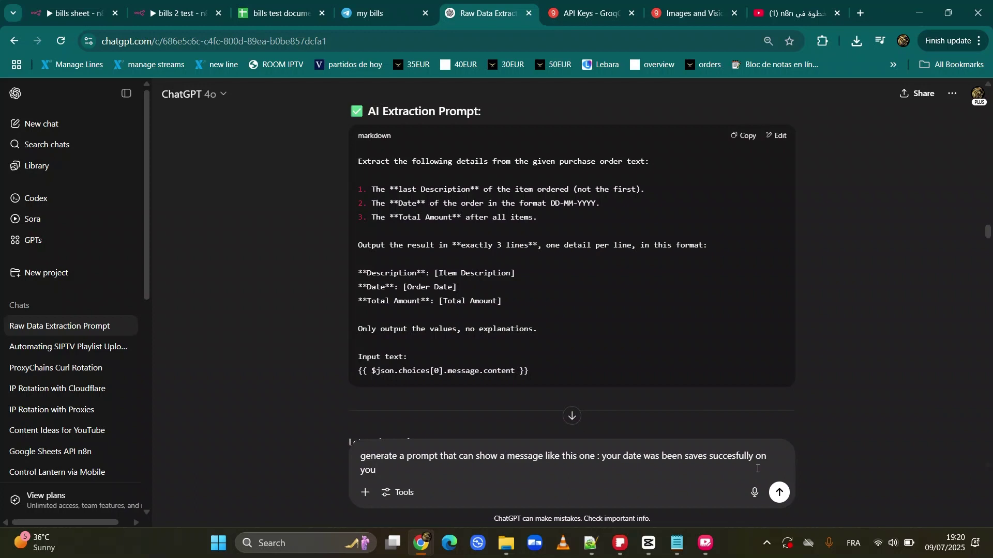
type("t sheet:")
key("ctrl+v")
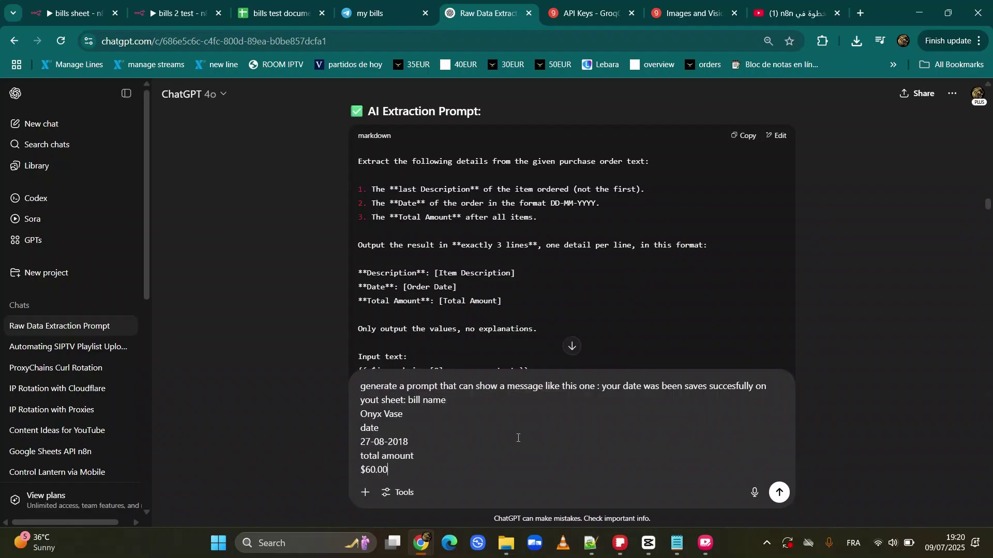
Insert "e.g" in front of the pasted bill details in the ChatGPT request.
left_click(404, 403)
left_click(412, 467)
left_click(407, 400)
type("e")
type(".")
type("g")
key("BackSpace")
type("g")
Send the request and copy the generated confirmation message prompt.
key("Return")
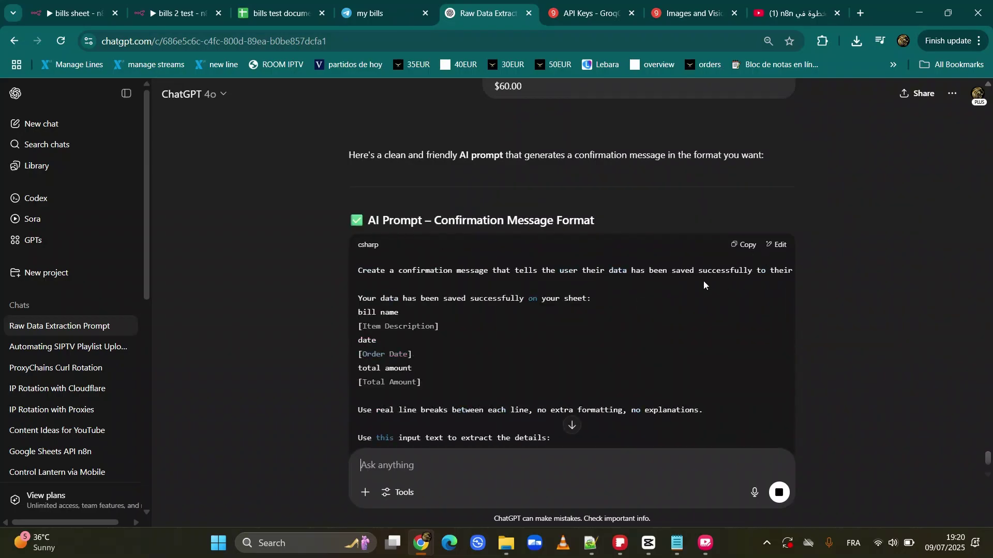
scroll(708, 269, "down", 1)
left_click(746, 180)
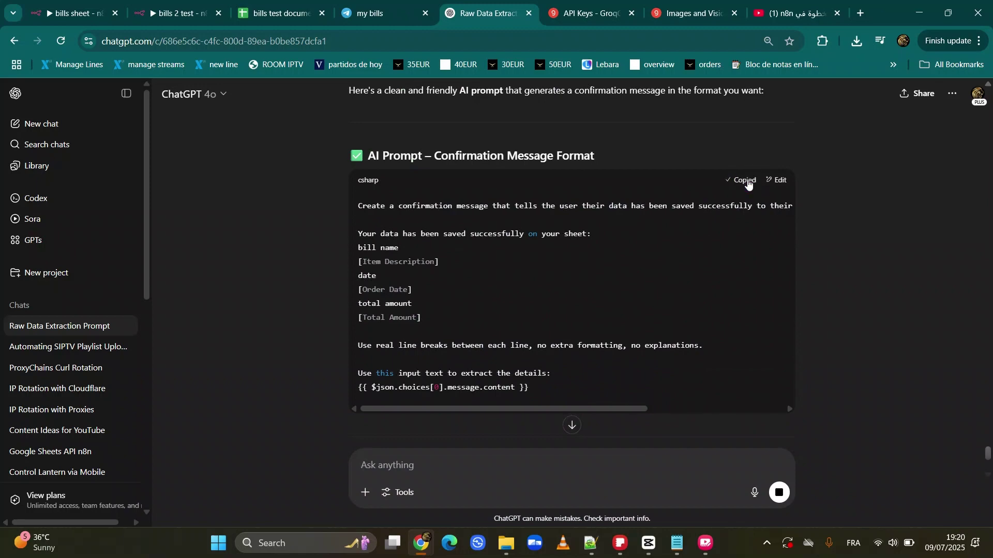
Paste the copied confirmation prompt into the OpenAI1 message and delete its closing {{ $json.choices[0].message.content }} expression.
left_click(509, 394)
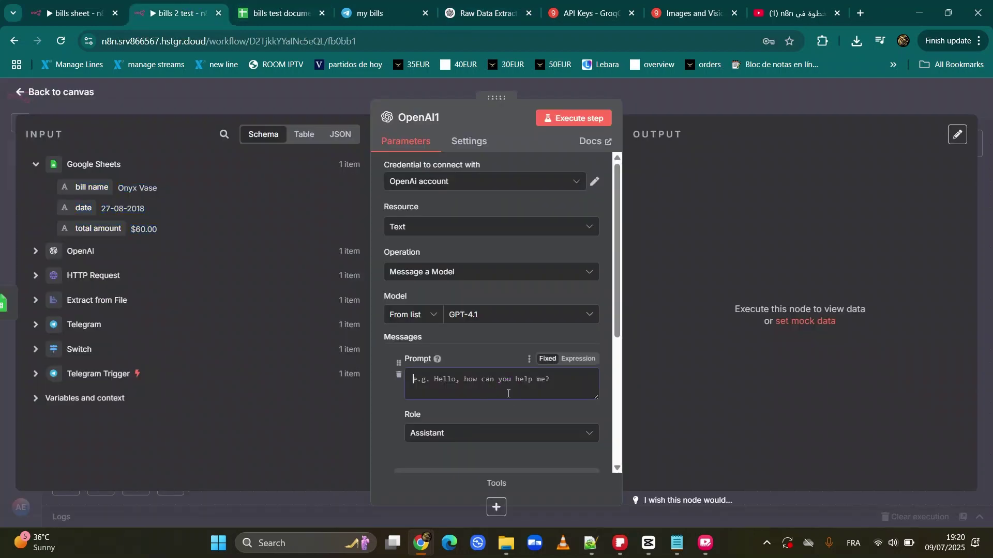
key("ctrl+v")
scroll(505, 310, "down", 4)
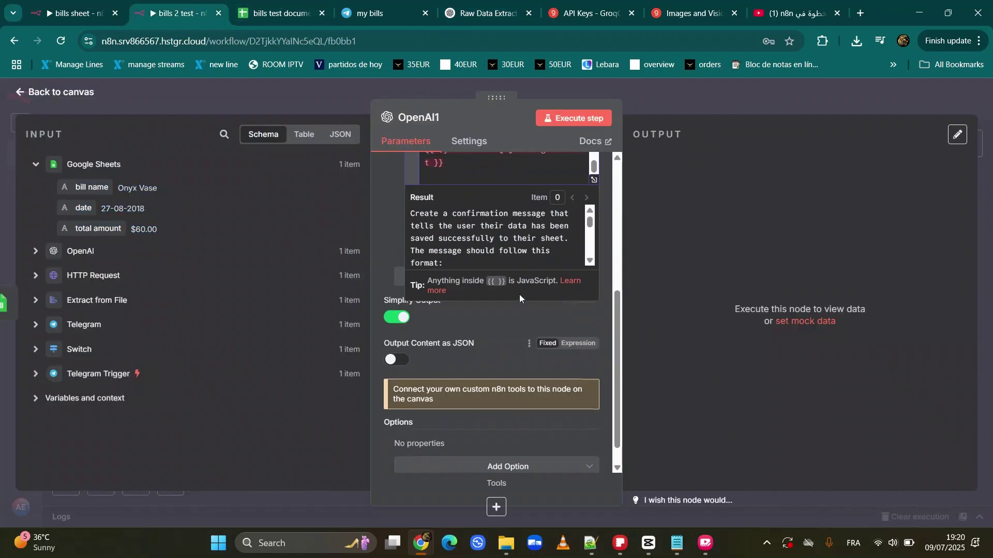
scroll(499, 284, "up", 2)
left_click(455, 293)
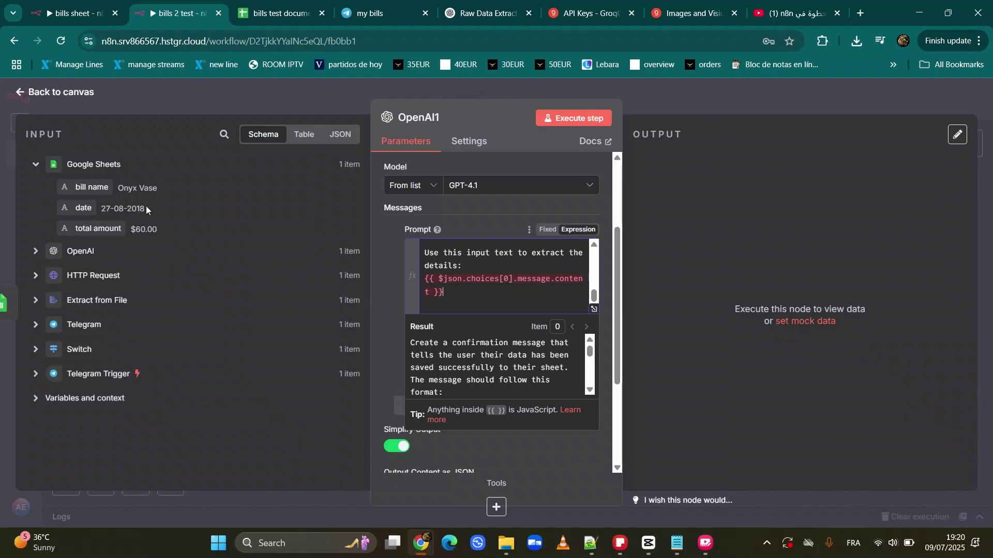
left_click_drag(454, 293, 422, 281)
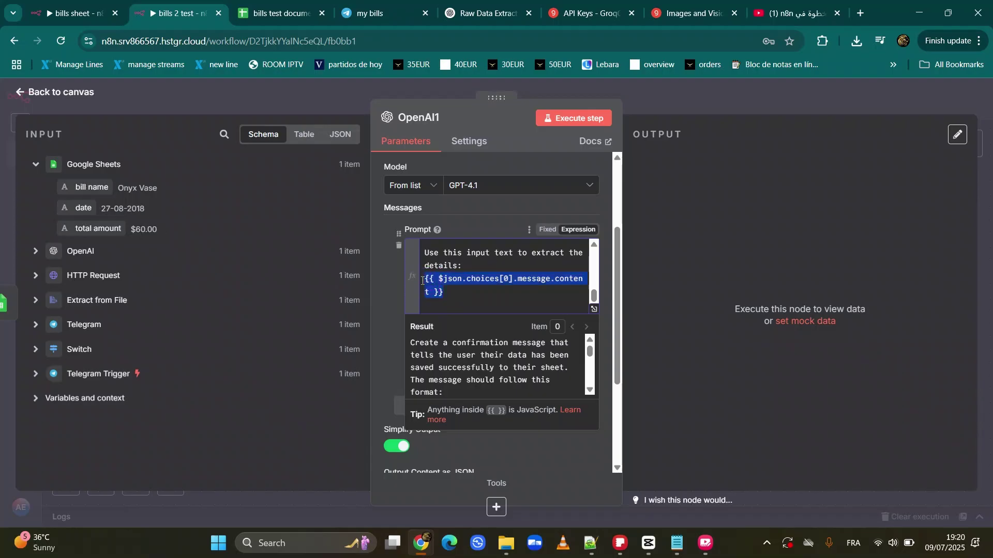
key("BackSpace")
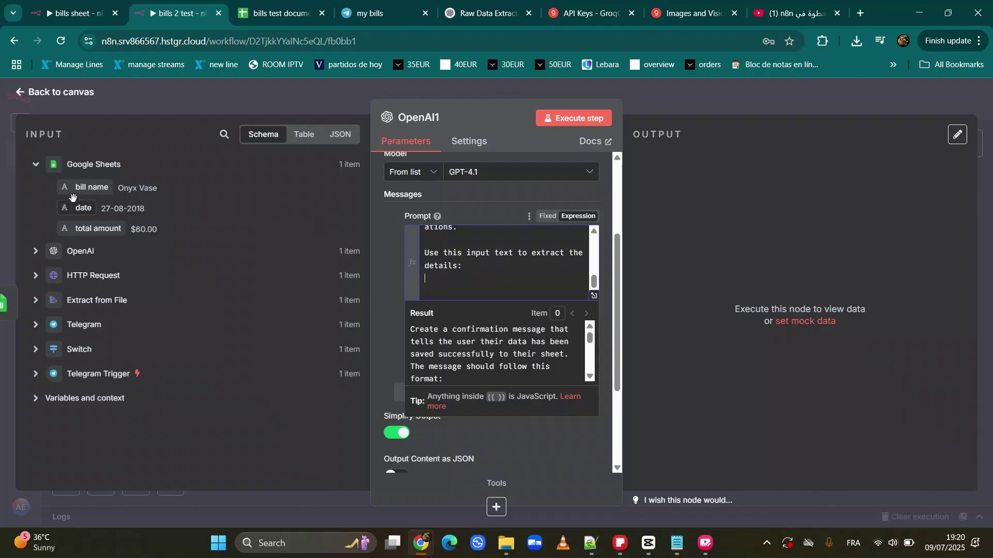
Insert the Google Sheets bill name, date and total amount fields on separate lines beneath "Use this input text to extract the details:".
left_click_drag(80, 189, 434, 282)
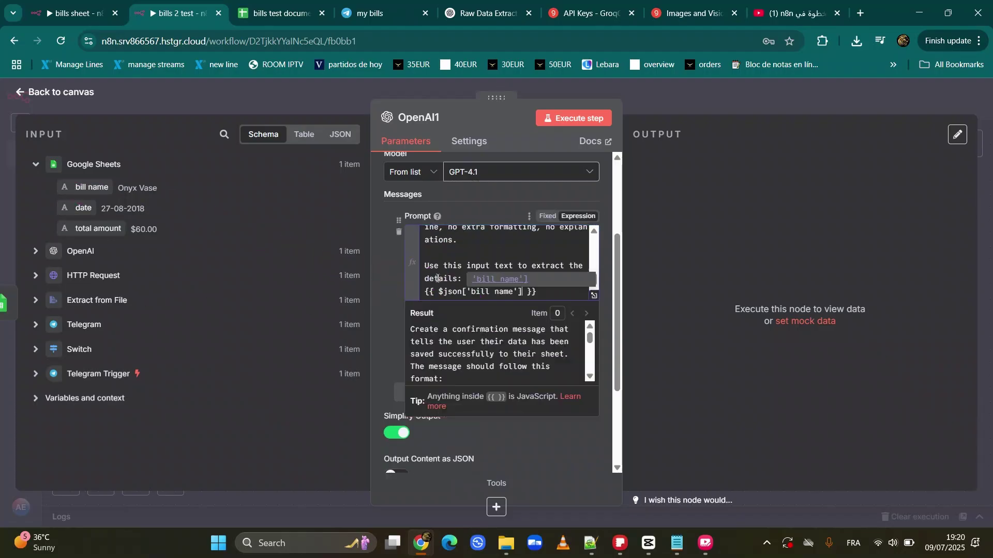
left_click(546, 293)
key("Return")
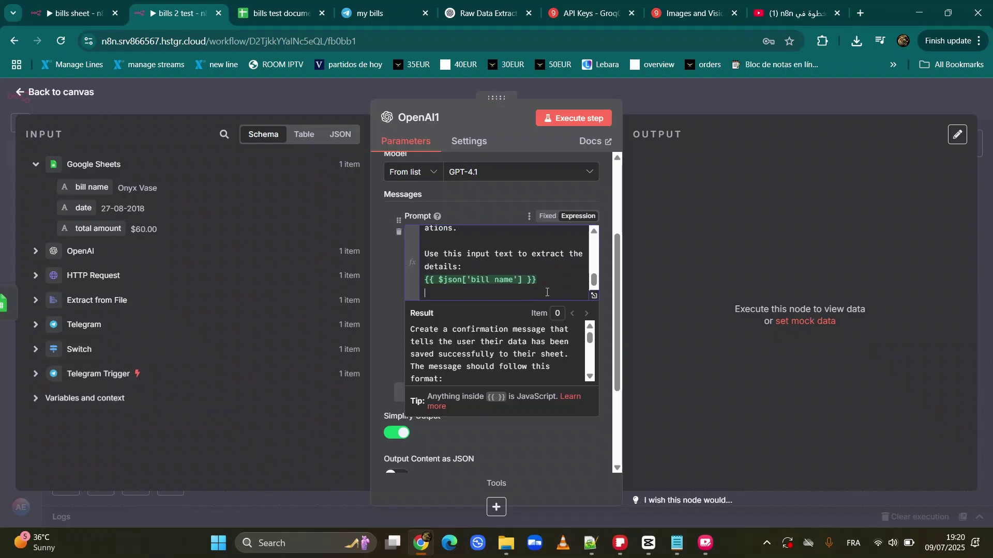
left_click_drag(83, 208, 455, 293)
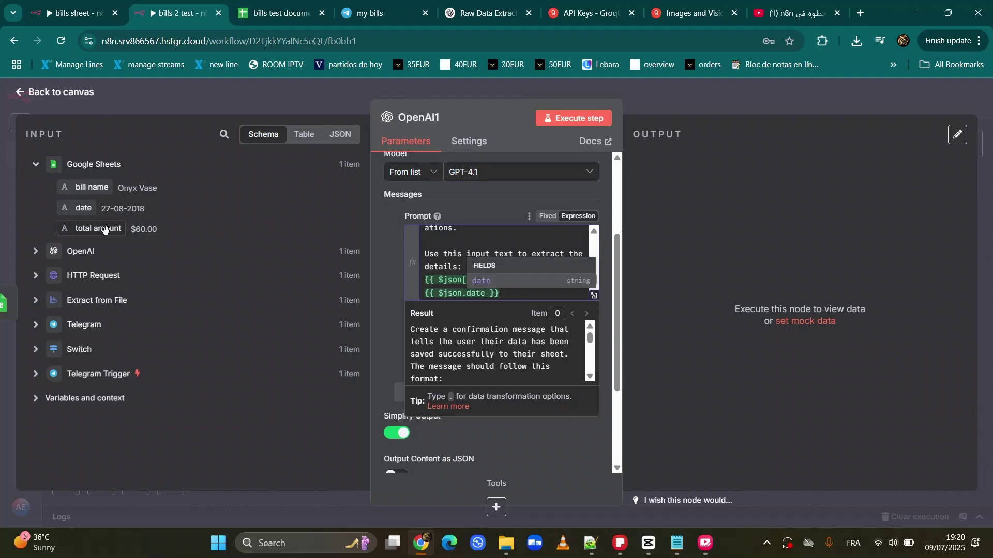
left_click(513, 295)
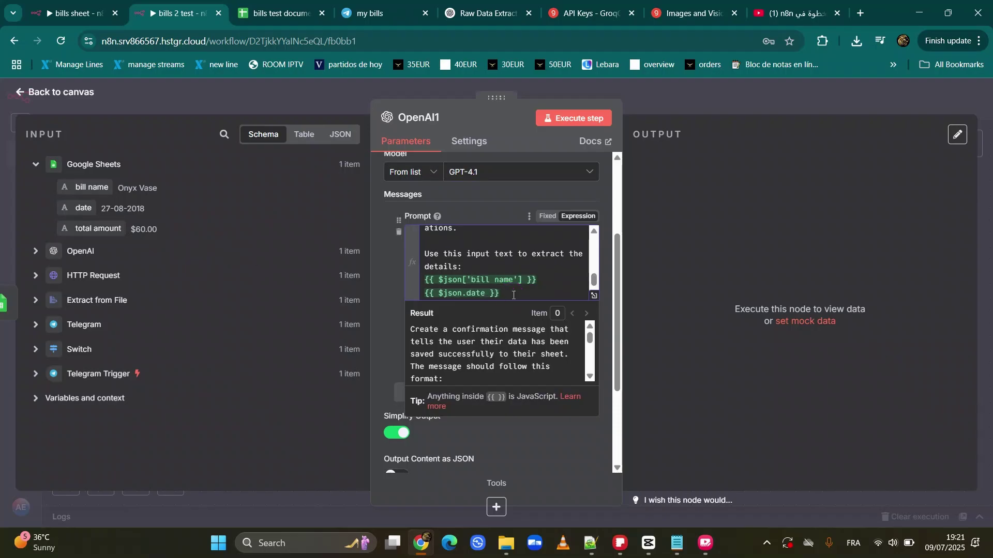
key("Return")
left_click_drag(100, 228, 453, 298)
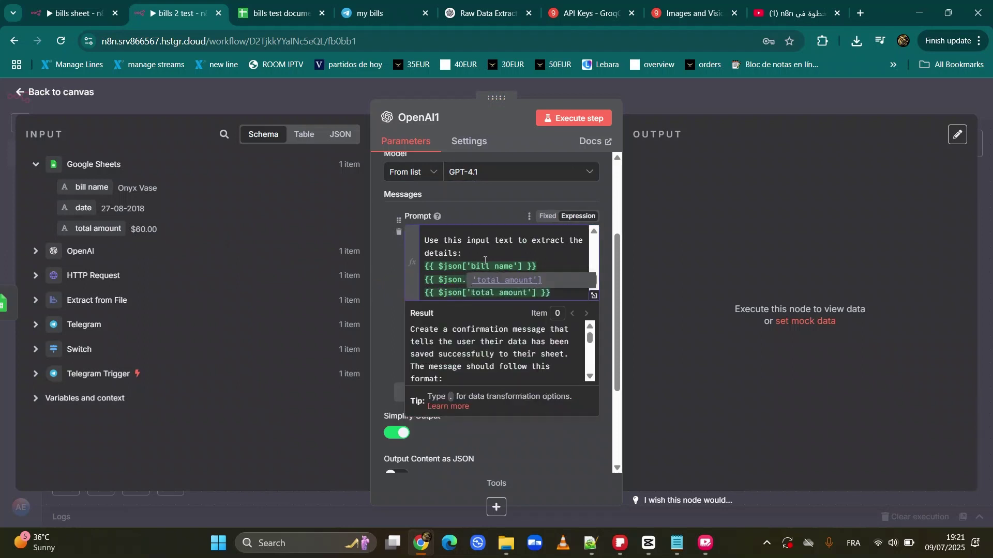
Review the full confirmation prompt, execute the OpenAI1 node and close its settings.
scroll(485, 260, "down", 5)
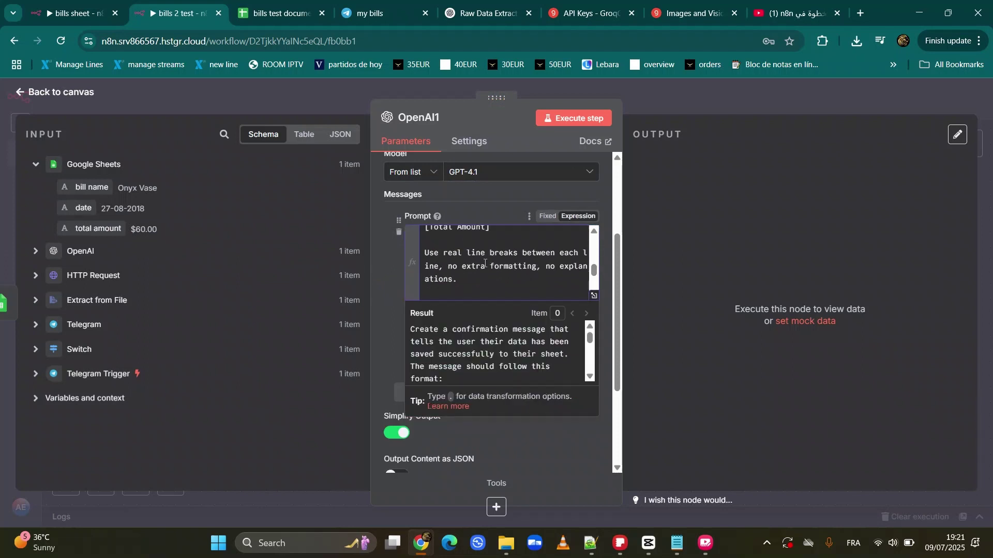
scroll(485, 263, "up", 8)
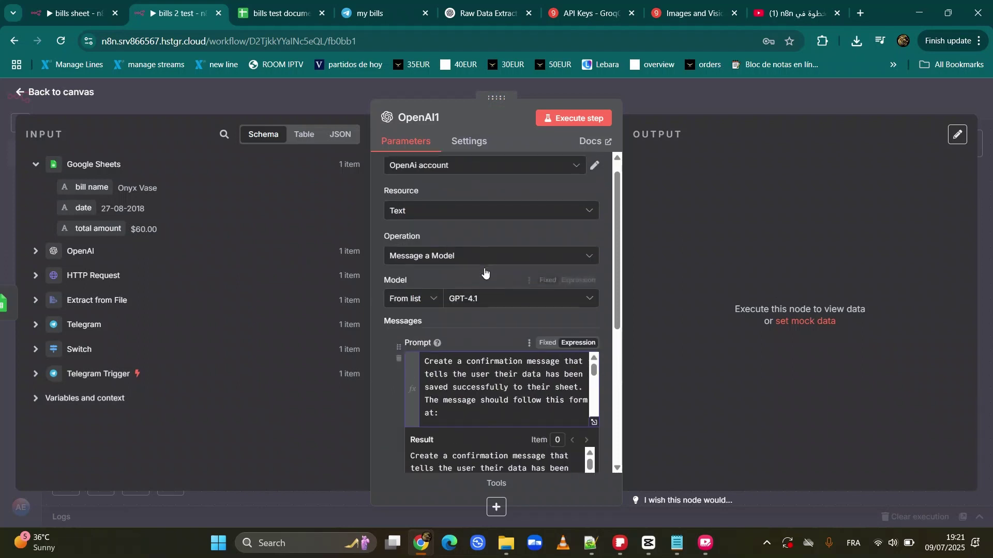
scroll(487, 403, "down", 3)
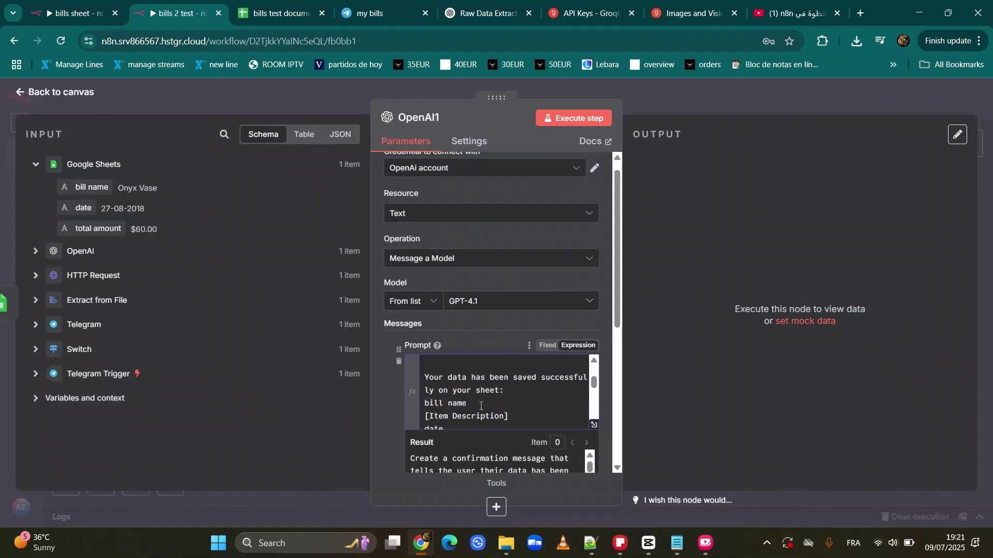
scroll(481, 406, "down", 6)
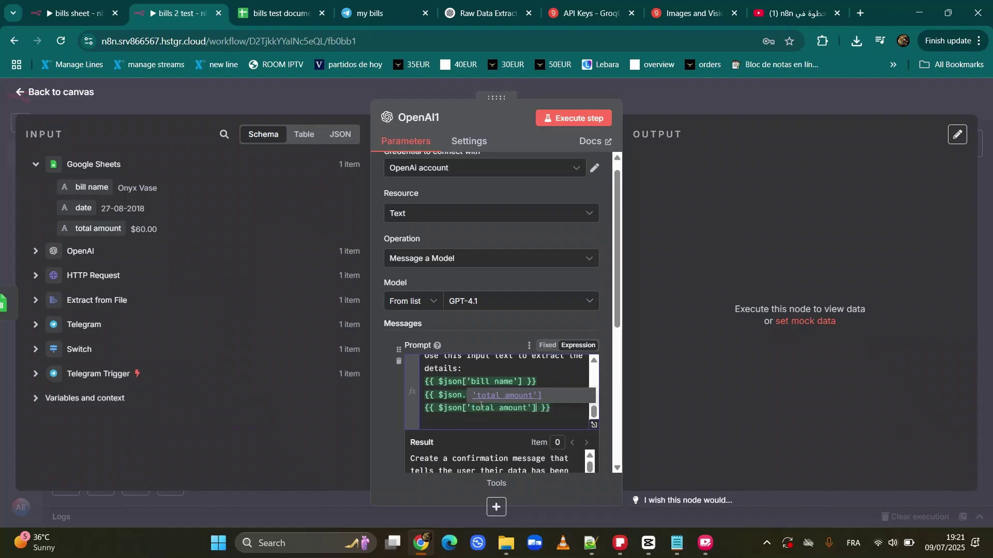
scroll(480, 407, "up", 3)
scroll(481, 405, "down", 2)
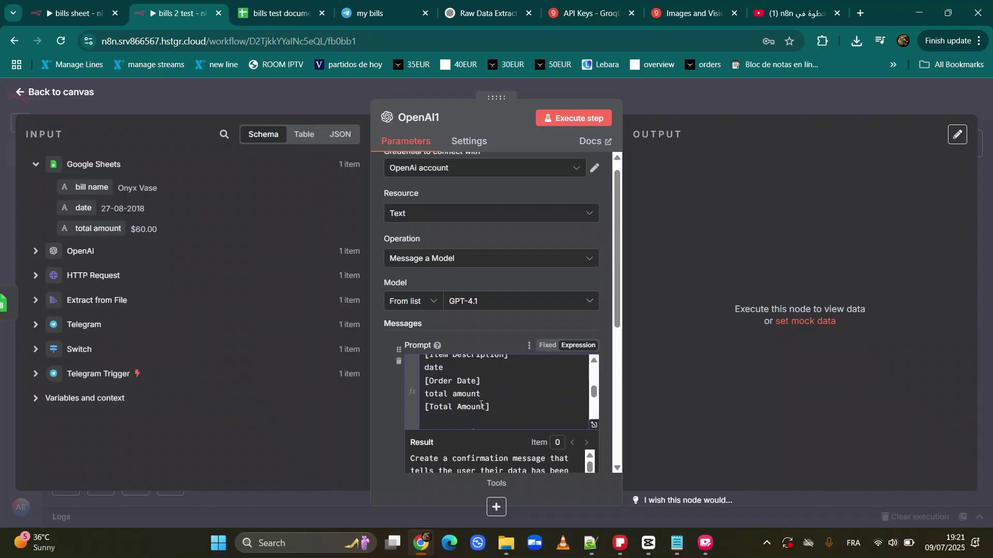
scroll(481, 407, "down", 4)
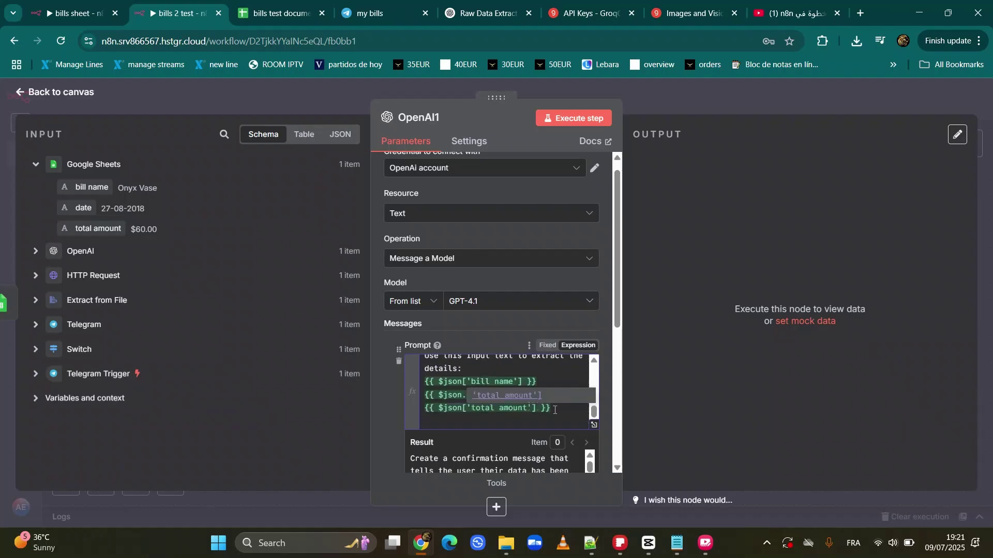
left_click_drag(555, 410, 430, 384)
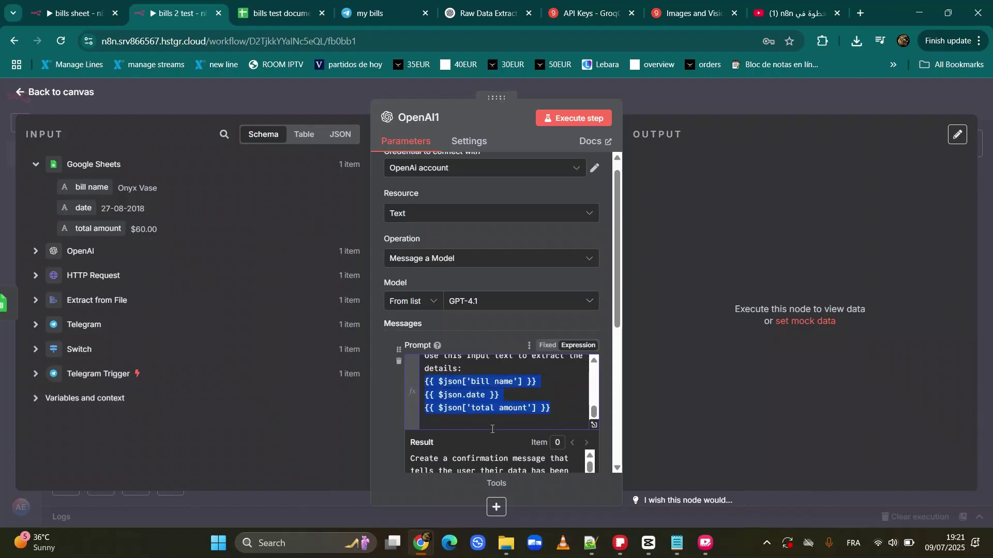
left_click(575, 118)
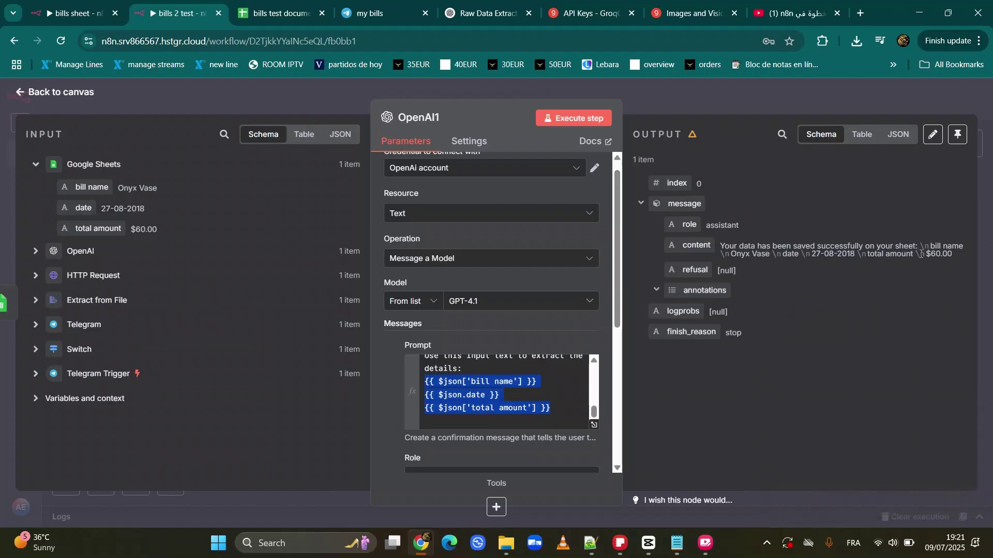
left_click(647, 103)
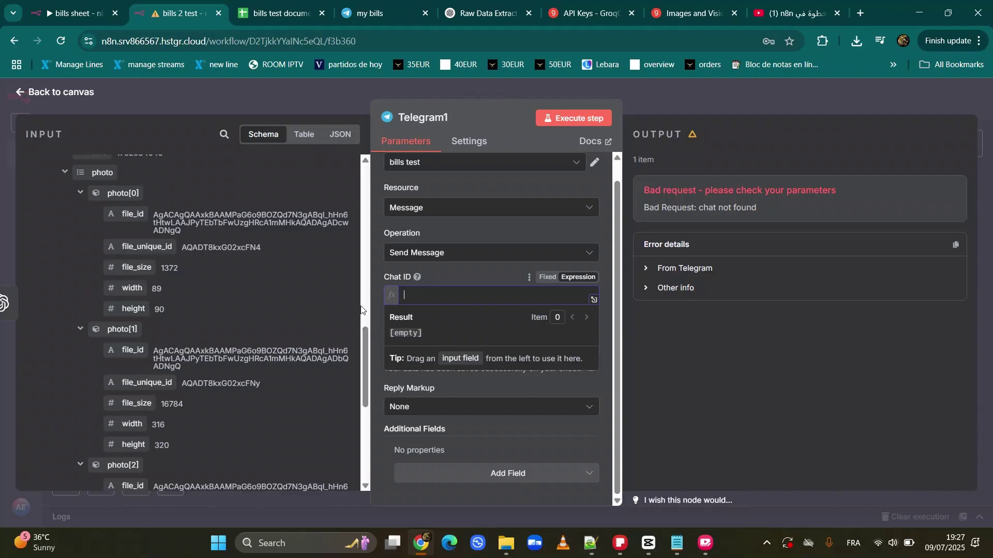
Set the Telegram1 node's Chat ID to the chat id field from the Telegram Trigger's message data.
scroll(166, 345, "down", 5)
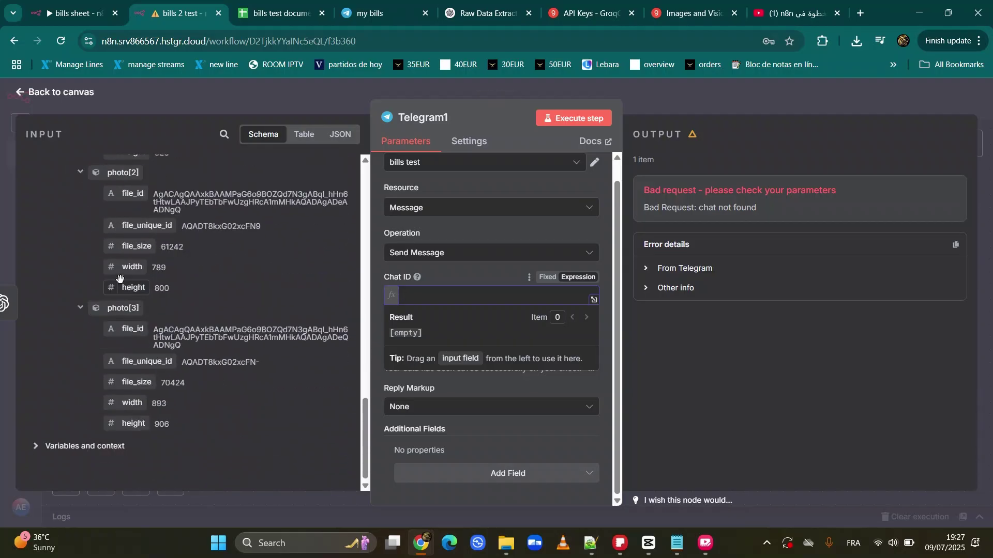
scroll(148, 315, "up", 10)
scroll(144, 296, "down", 5)
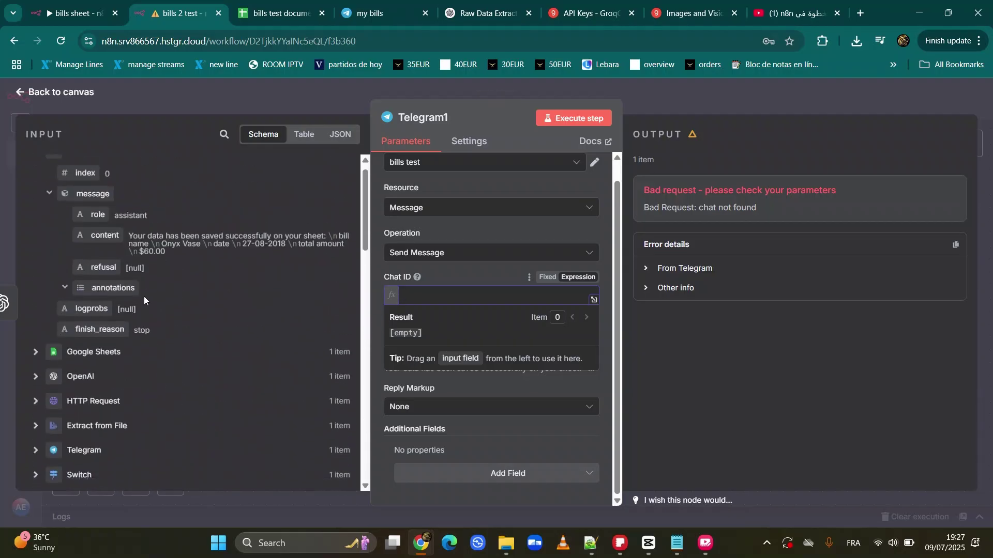
scroll(83, 272, "up", 1)
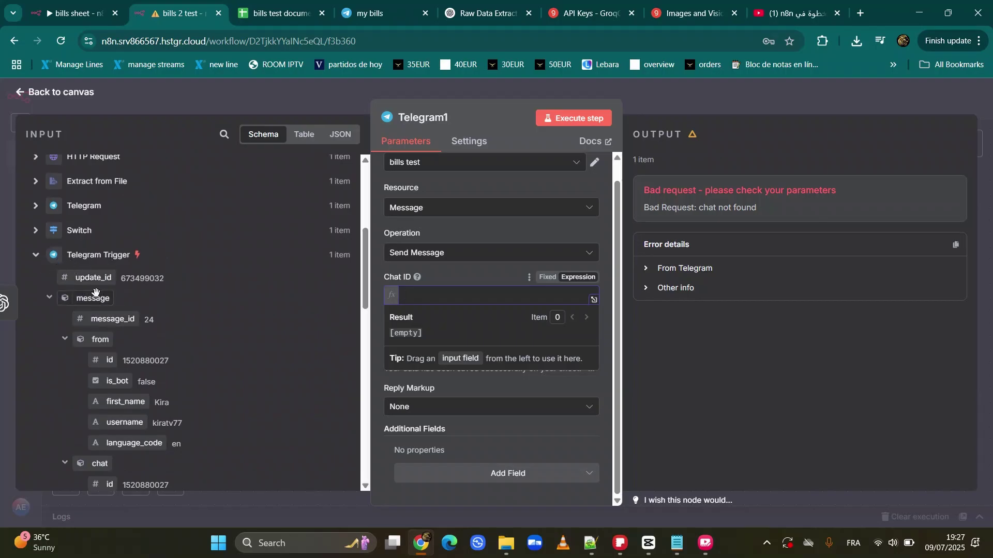
scroll(104, 347, "down", 2)
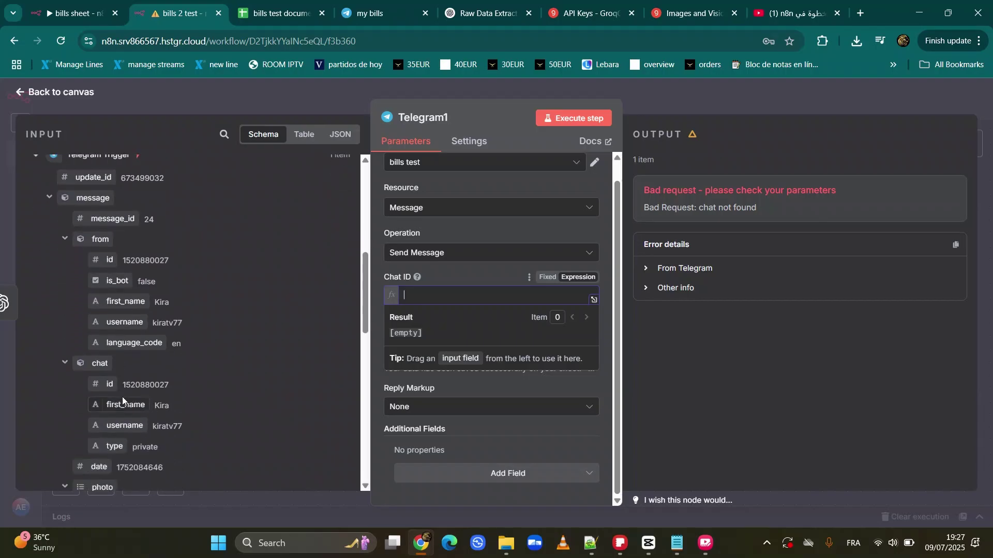
left_click_drag(108, 358, 432, 297)
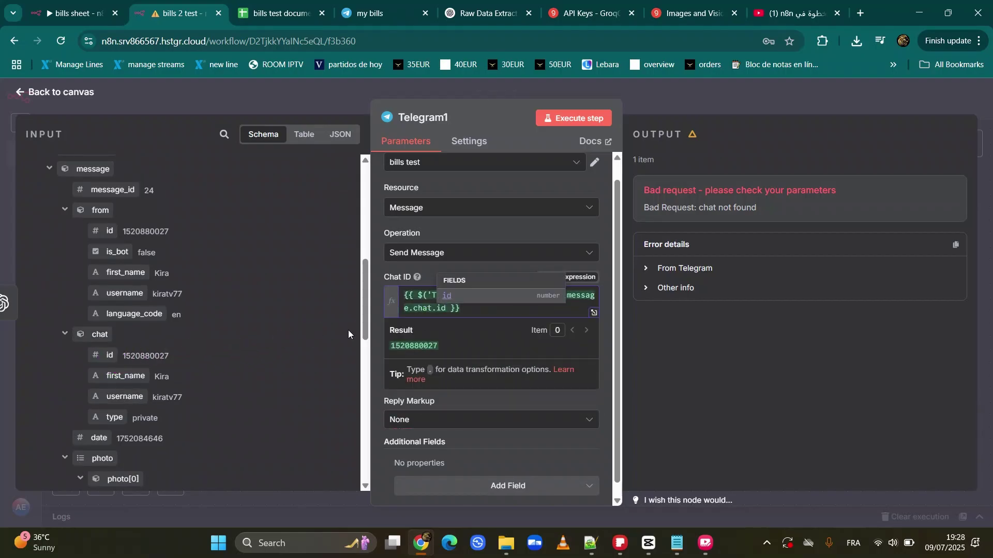
Replace the Telegram1 message text with the OpenAI output's content field, {{ $json.message.content }}, and execute the node.
left_click_drag(370, 290, 360, 285)
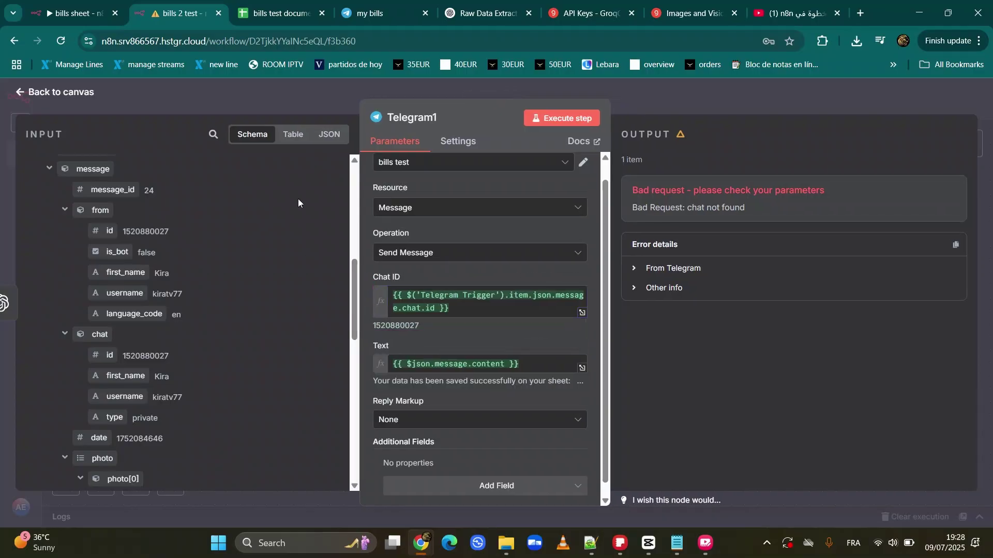
left_click(352, 196)
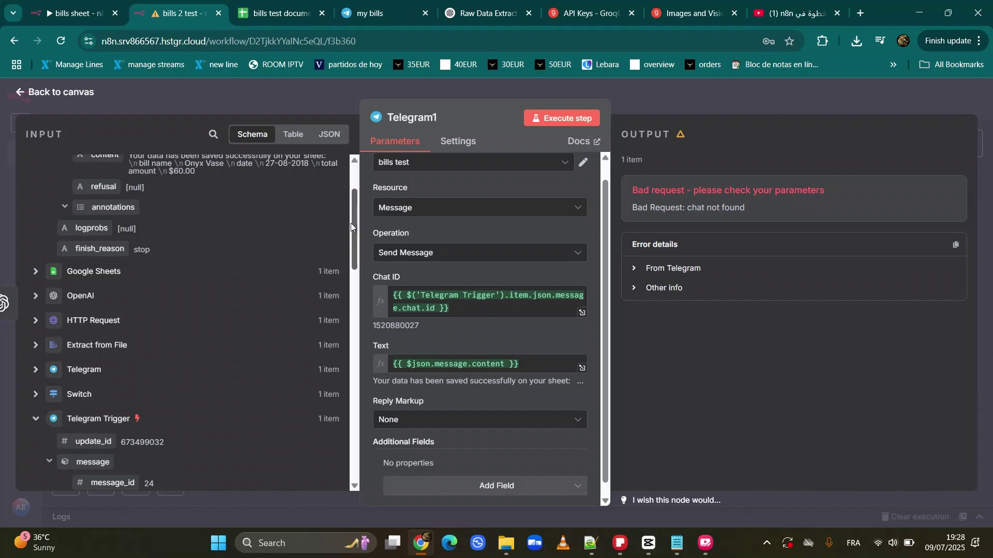
left_click_drag(350, 213, 349, 191)
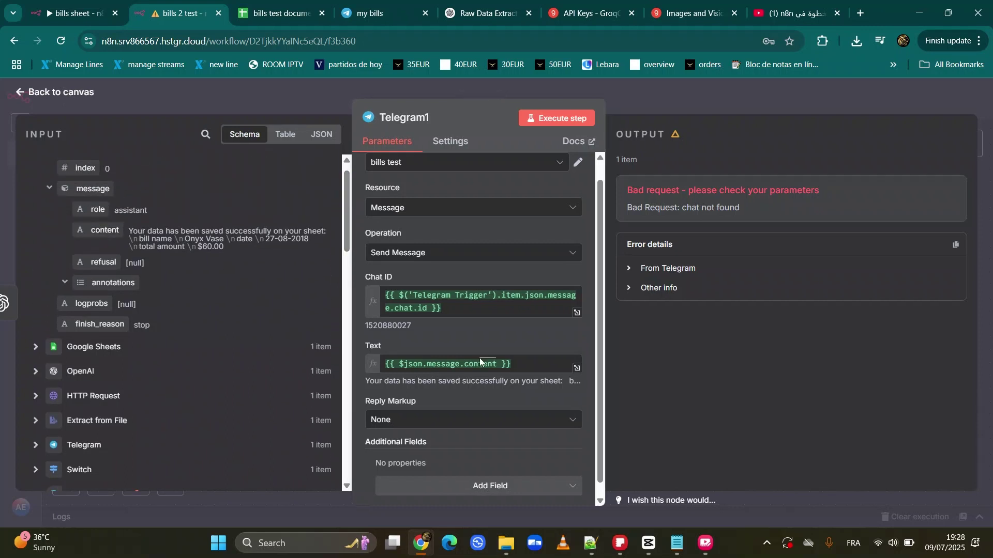
left_click_drag(512, 364, 384, 361)
key("BackSpace")
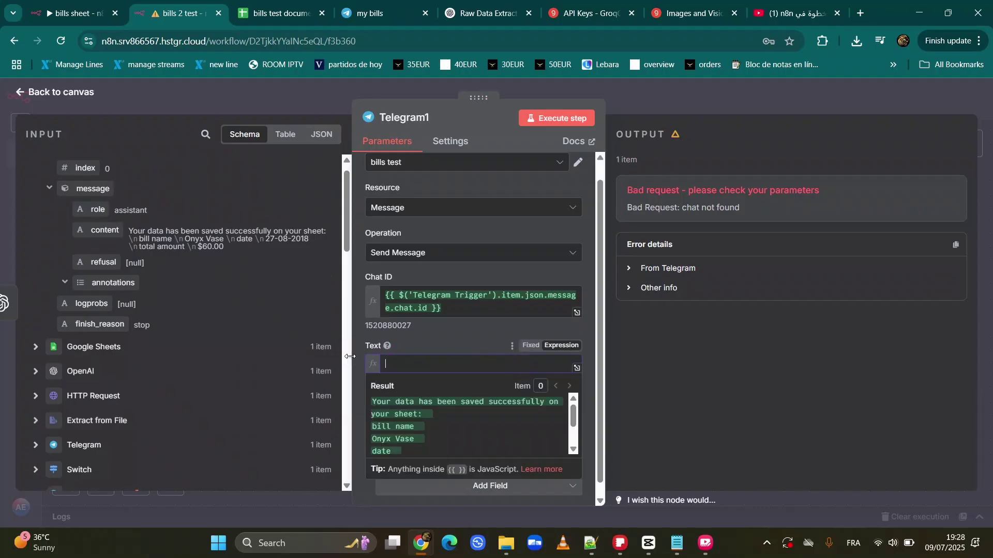
left_click_drag(99, 230, 421, 364)
left_click(558, 122)
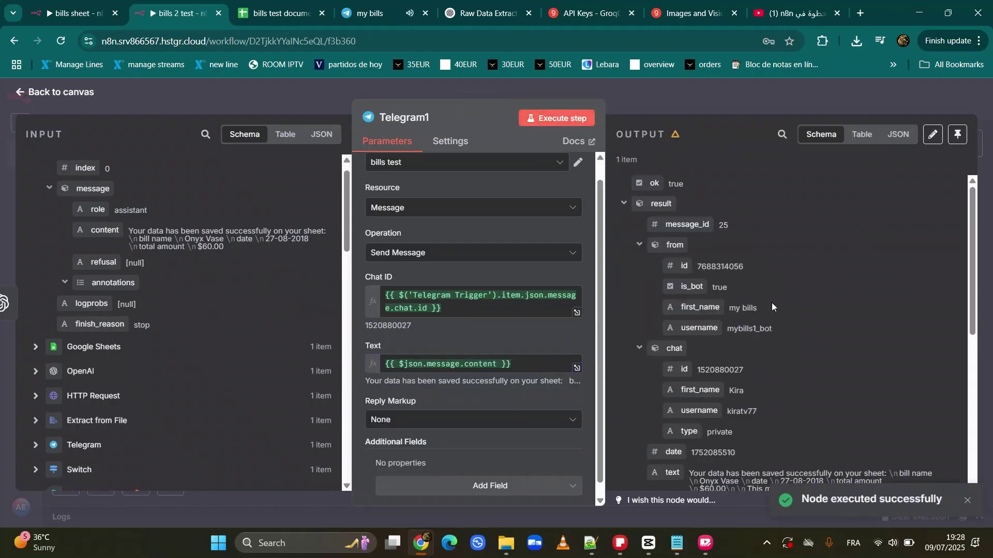
Switch to the my bills chat in Telegram and check the confirmation message and its n8n attribution line.
left_click(370, 13)
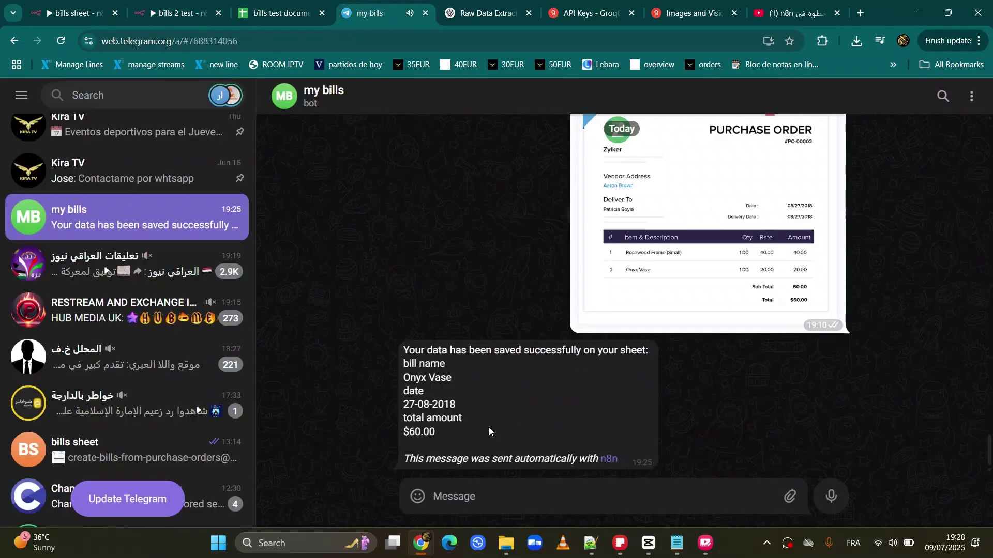
left_click(446, 356)
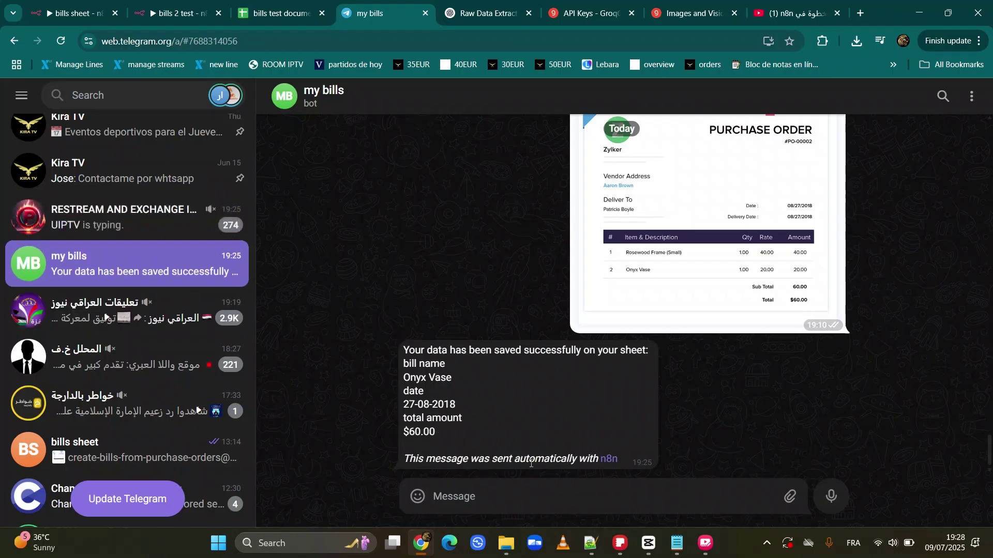
left_click_drag(570, 458, 438, 456)
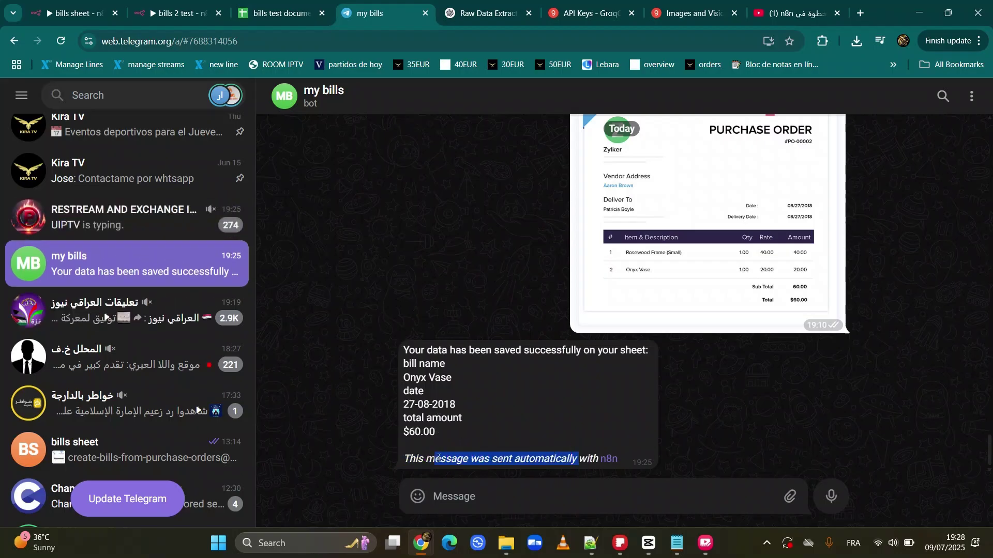
left_click(505, 471)
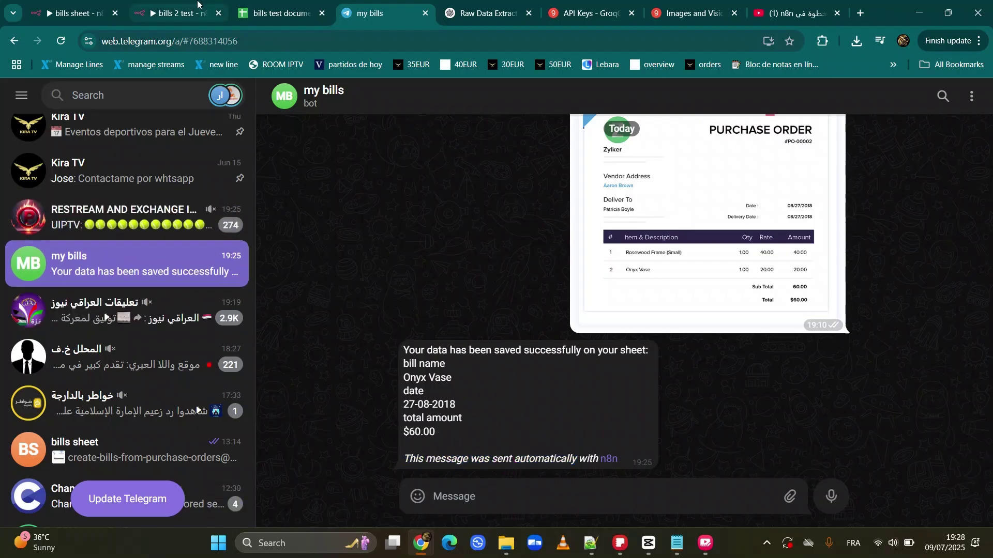
Switch back to the bills 2 test workflow in n8n, add the Append n8n Attribution field to the Telegram1 node and turn it off.
left_click(176, 13)
scroll(430, 465, "down", 1)
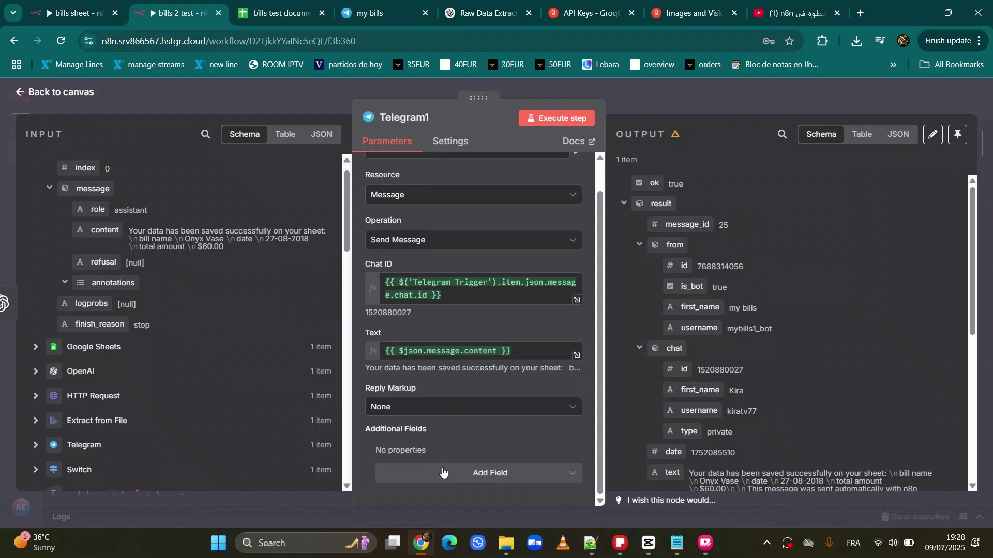
left_click(434, 478)
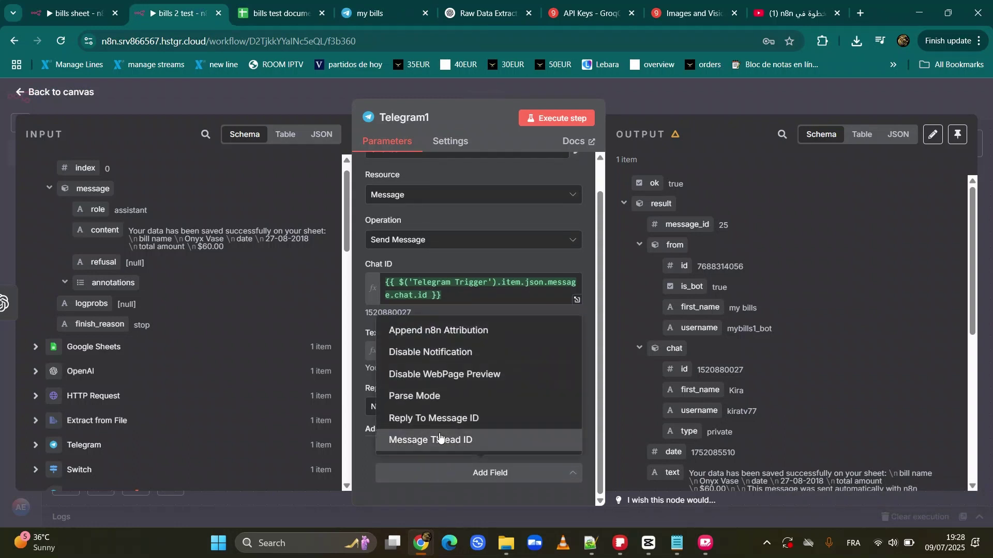
left_click(443, 331)
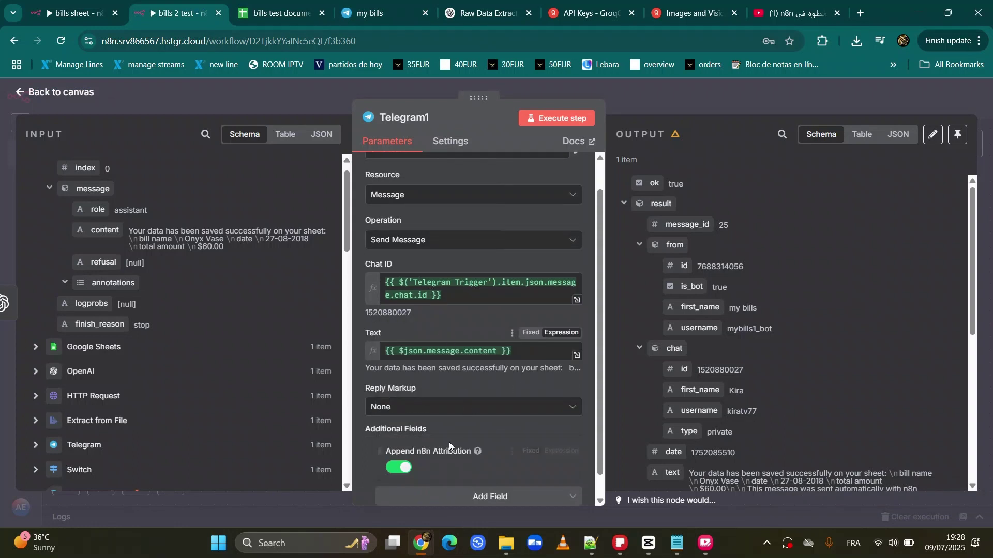
scroll(439, 426, "down", 1)
left_click(407, 384)
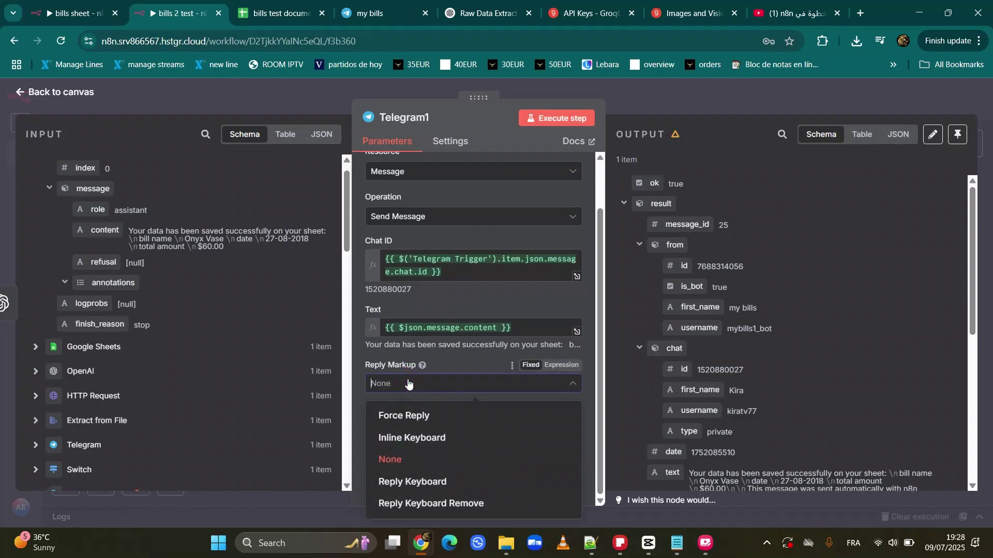
left_click(408, 382)
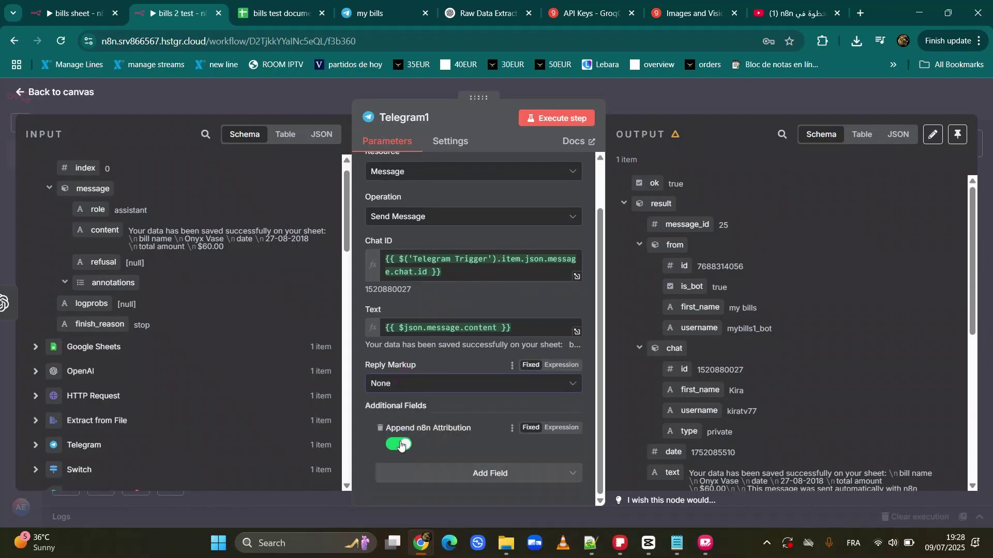
left_click(400, 445)
Execute the Telegram1 node to resend the confirmation message and close its settings.
left_click(558, 118)
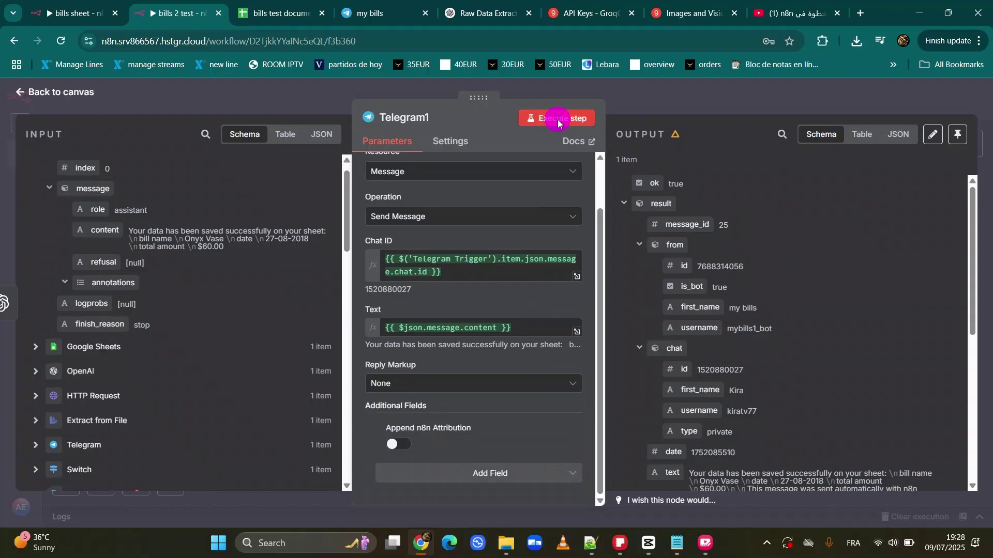
left_click(647, 92)
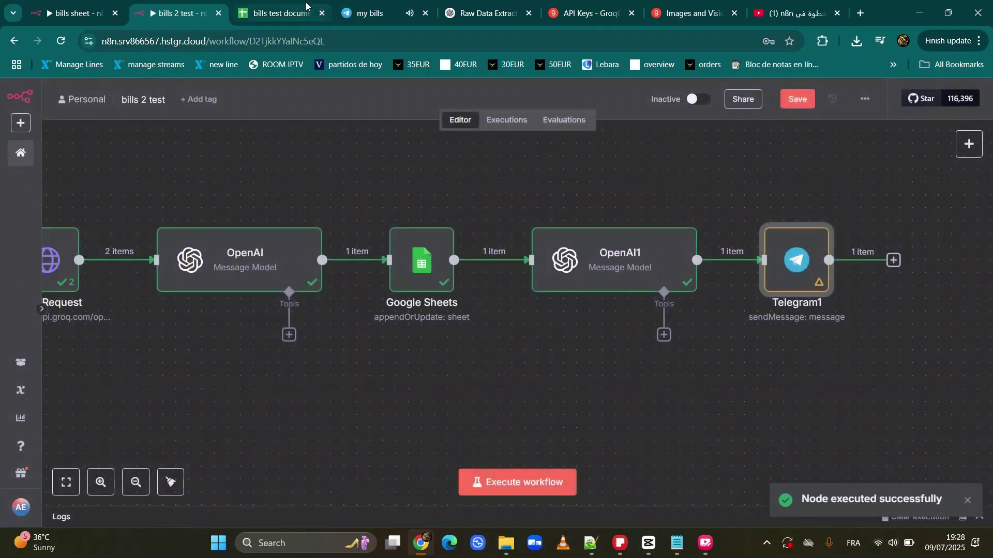
Check the newest confirmation message in the my bills Telegram chat for the attribution line, then return to the bills 2 test workflow.
left_click(370, 13)
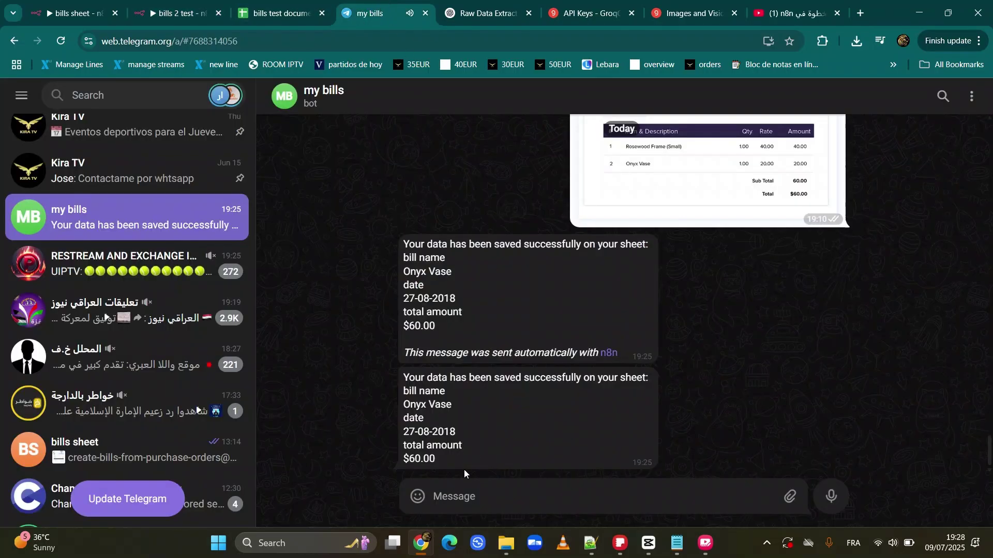
left_click_drag(457, 460, 406, 376)
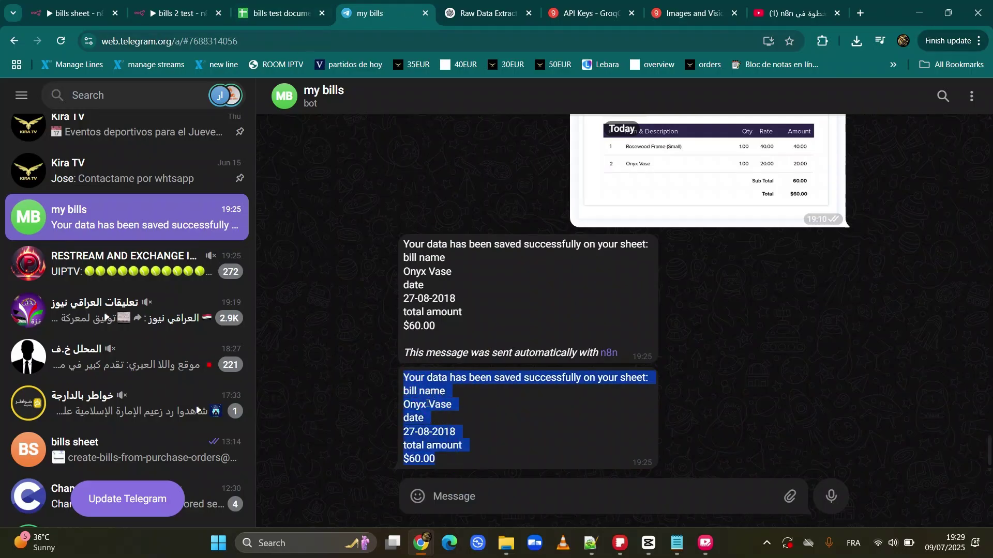
left_click(265, 14)
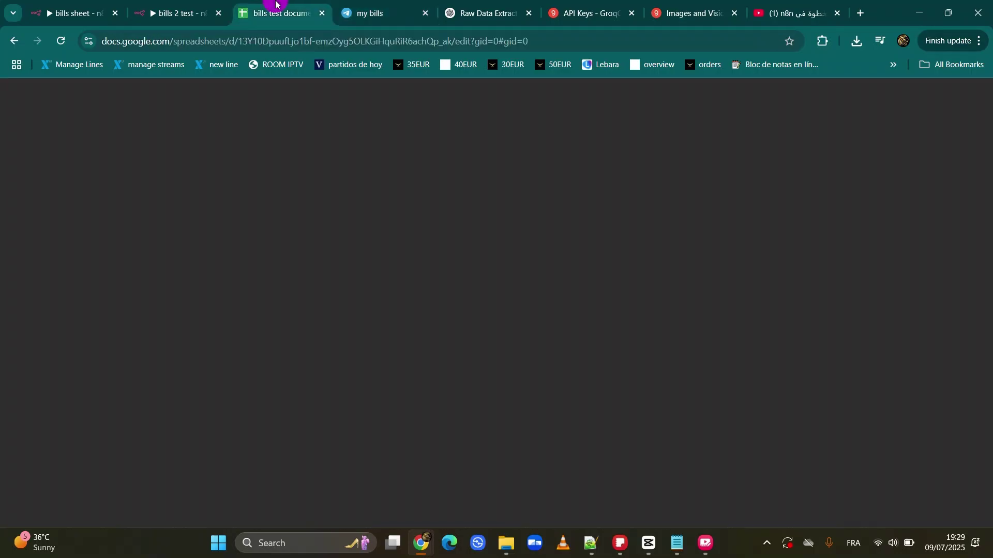
left_click(144, 8)
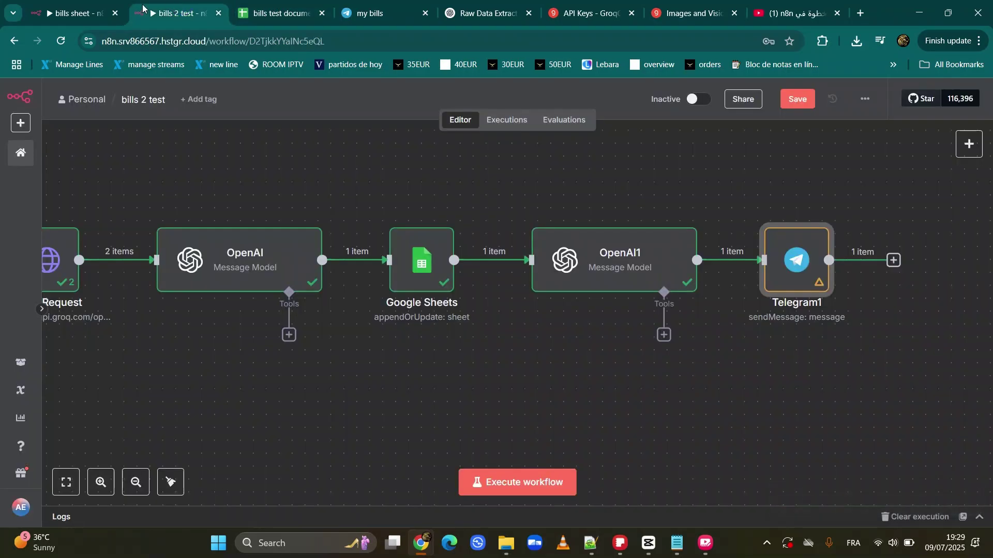